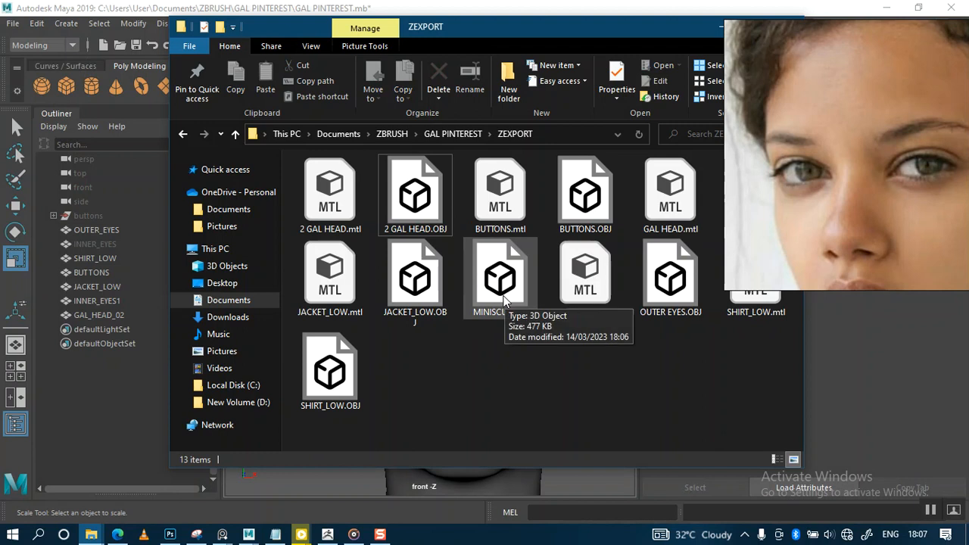
Import MINISCUS.OBJ from the ZEXPORT folder into the Maya scene.
{"action": "left_click", "coordinate": [504, 297]}
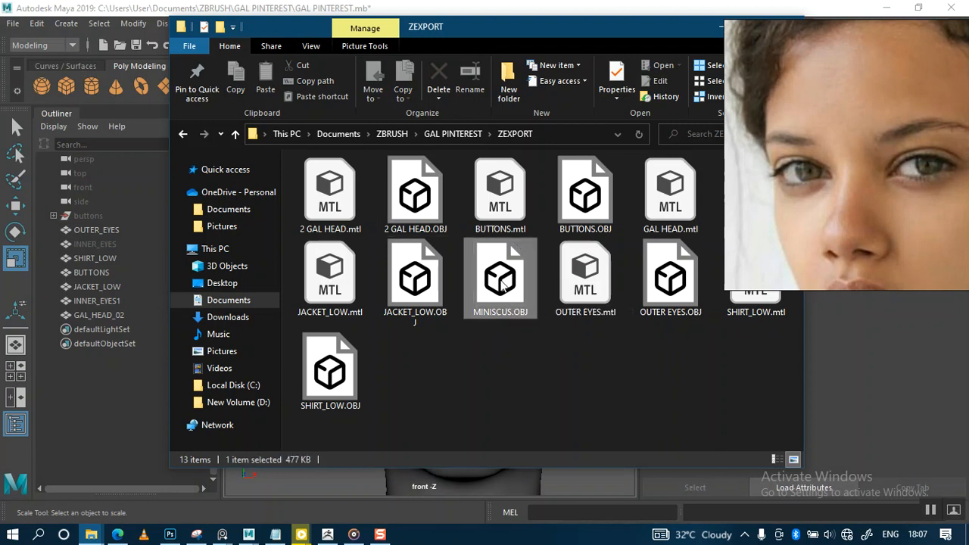
{"action": "left_click_drag", "start_coordinate": [515, 423], "coordinate": [567, 482]}
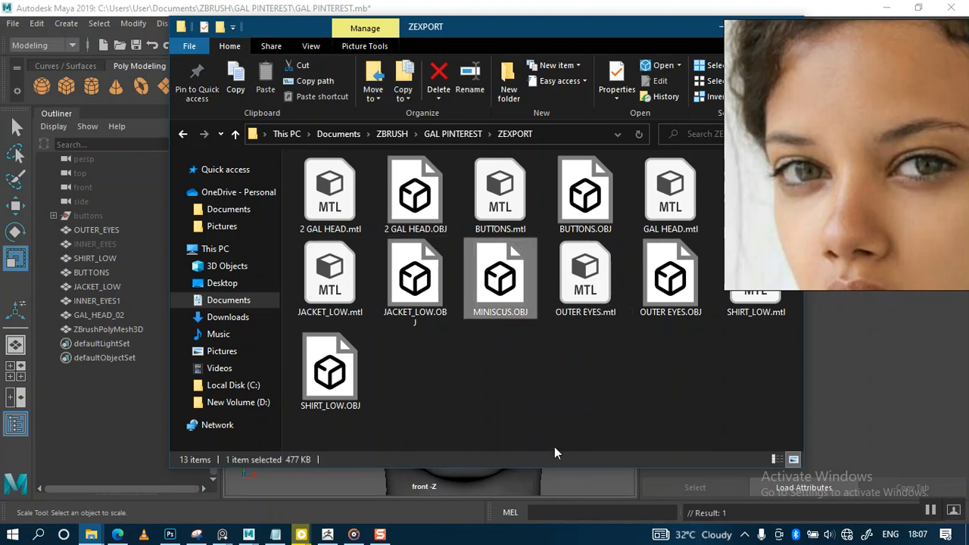
{"action": "left_click", "coordinate": [720, 30]}
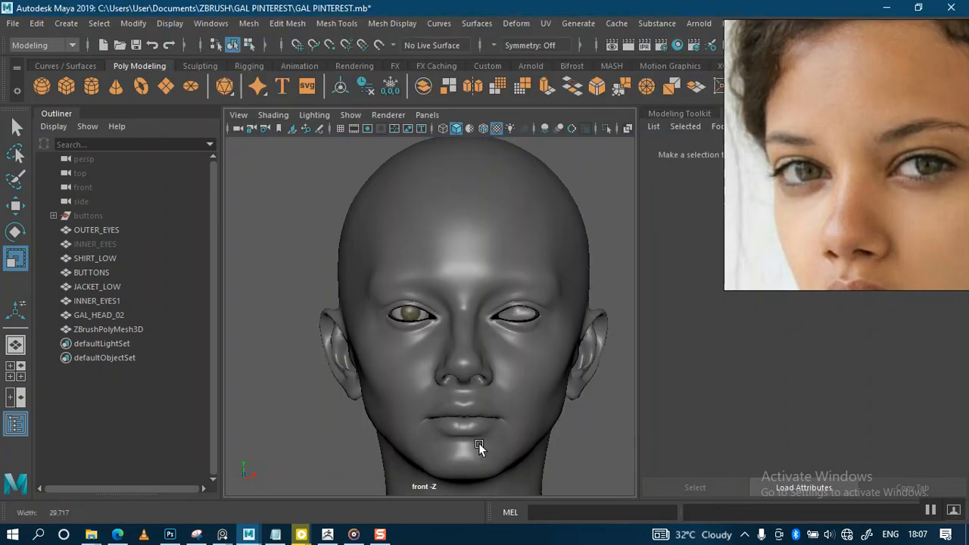
Rename the imported ZBrushPolyMesh3D eye-rim mesh as MINISCUS.
{"action": "scroll", "coordinate": [424, 321], "scroll_direction": "up", "scroll_amount": 3}
{"action": "scroll", "coordinate": [361, 339], "scroll_direction": "up", "scroll_amount": 5}
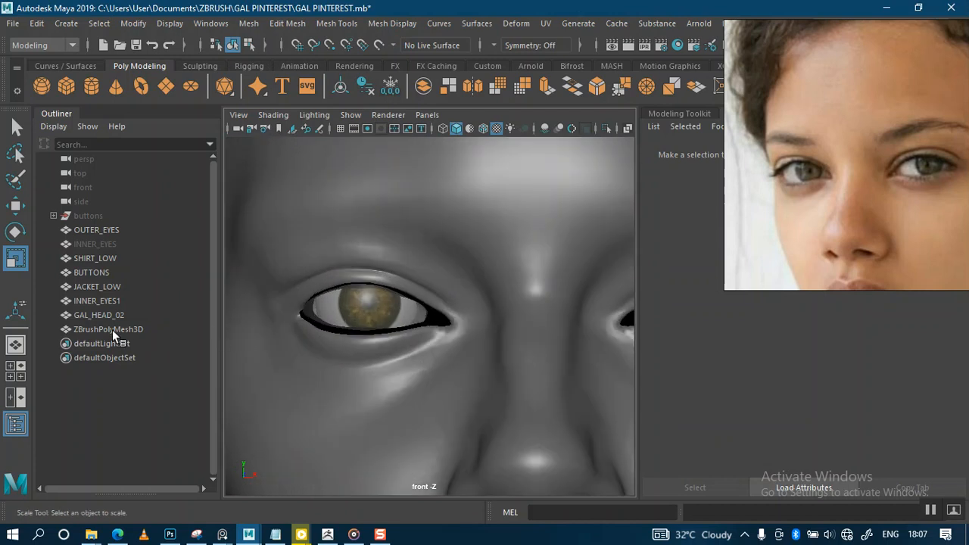
{"action": "left_click", "coordinate": [114, 329]}
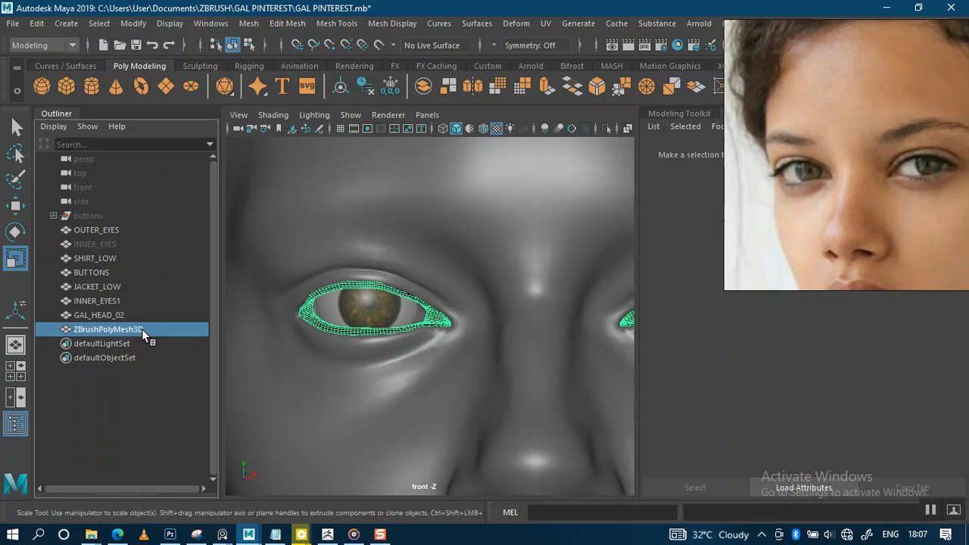
{"action": "double_click", "coordinate": [141, 330]}
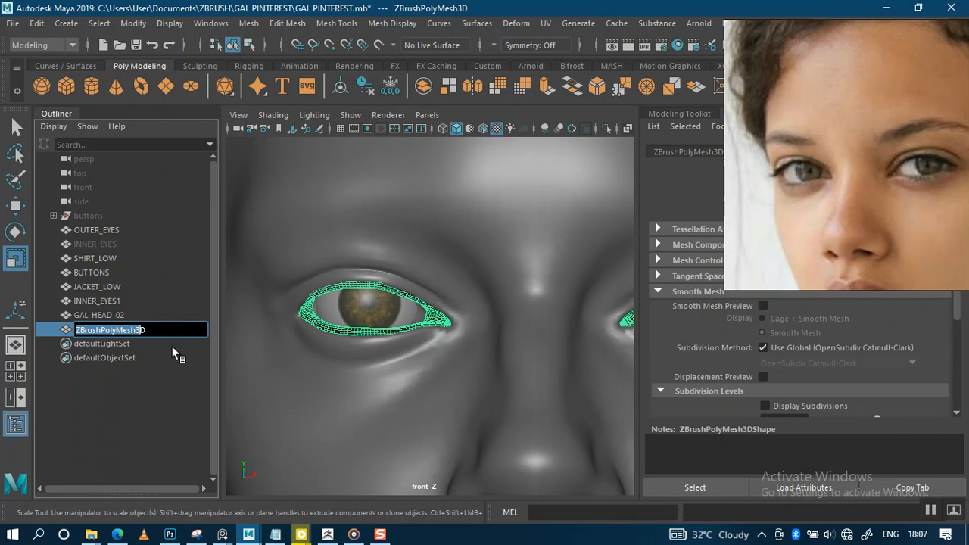
{"action": "left_click_drag", "start_coordinate": [157, 333], "coordinate": [51, 334]}
{"action": "key", "text": "Caps_Lock"}
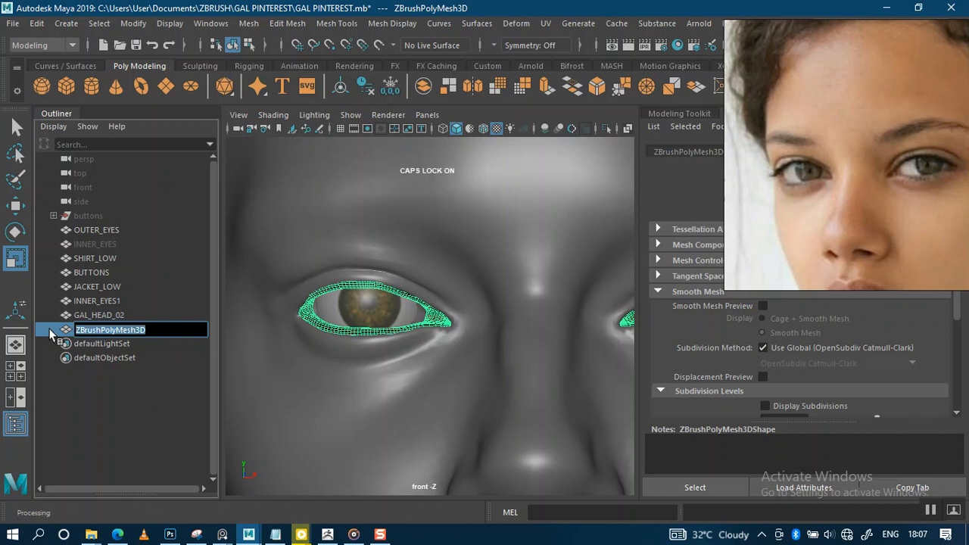
{"action": "type", "text": "MINISCUS"}
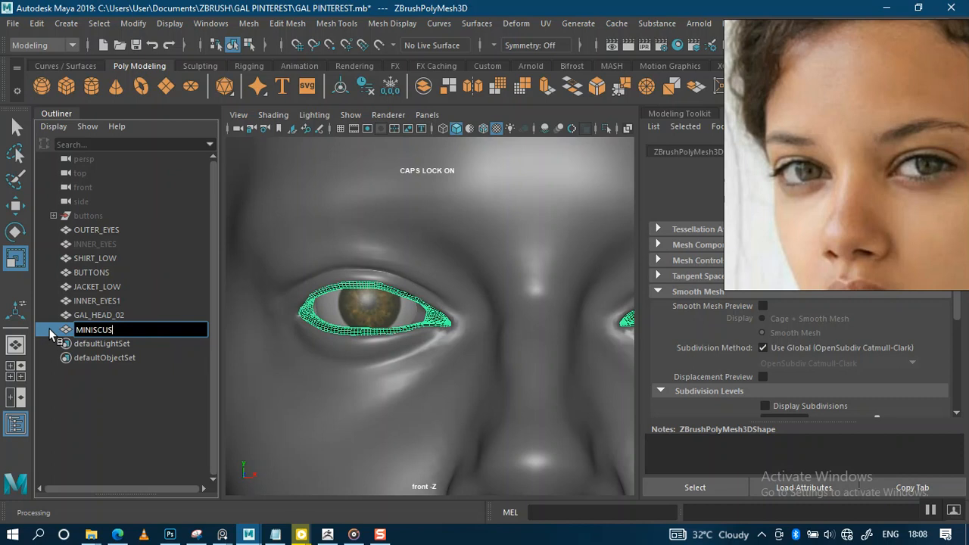
{"action": "key", "text": "Return"}
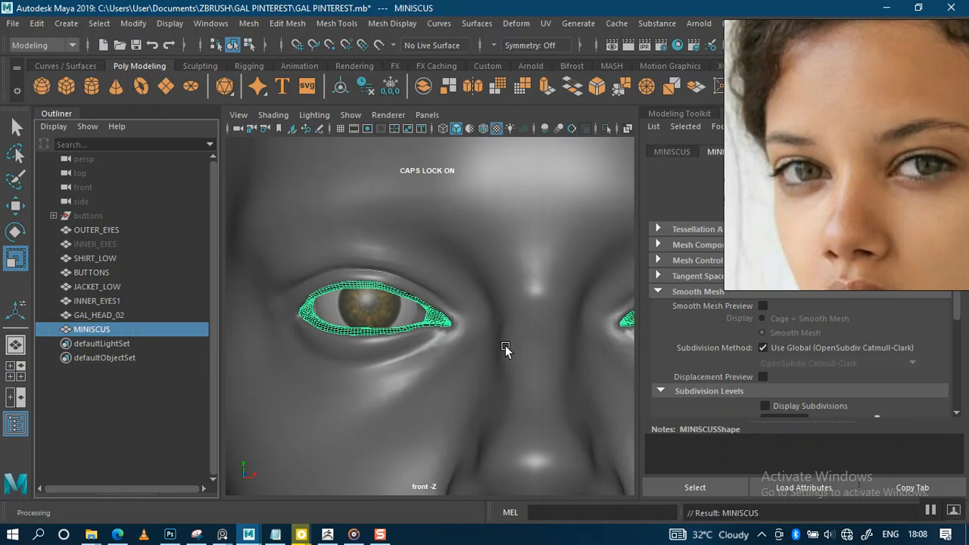
Assign a new Blinn material to the MINISCUS mesh and clear the selection.
{"action": "right_click_drag", "start_coordinate": [379, 328], "coordinate": [490, 417]}
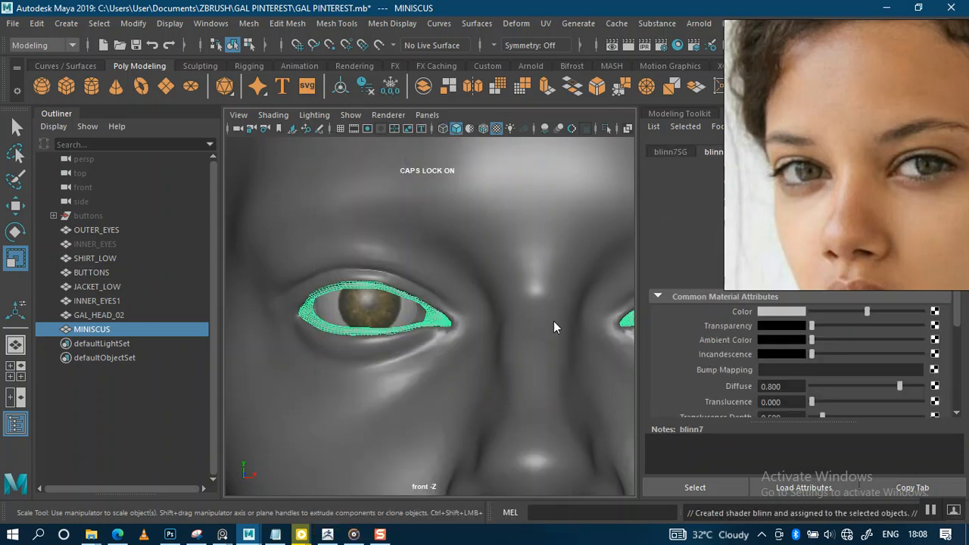
{"action": "scroll", "coordinate": [416, 300], "scroll_direction": "down", "scroll_amount": 5}
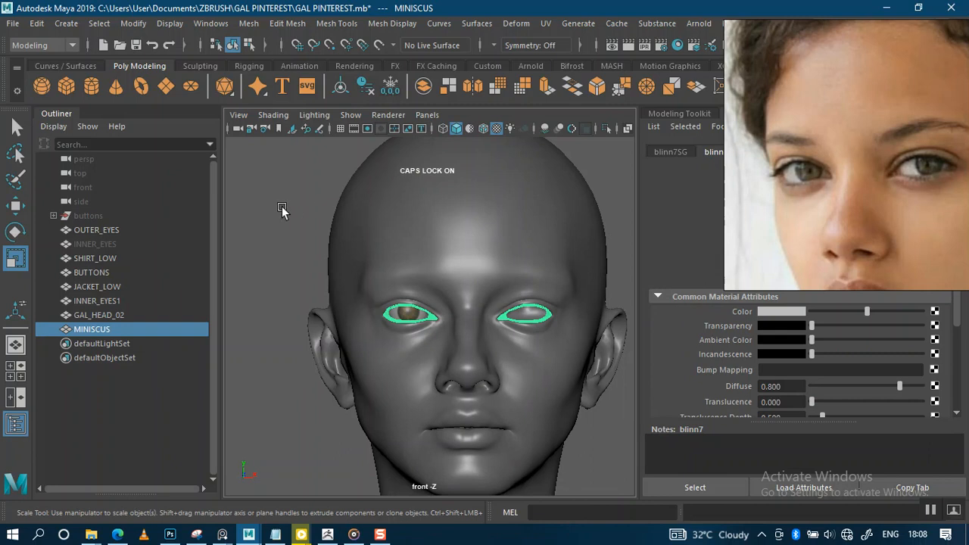
{"action": "left_click", "coordinate": [285, 259]}
{"action": "scroll", "coordinate": [287, 274], "scroll_direction": "down", "scroll_amount": 2}
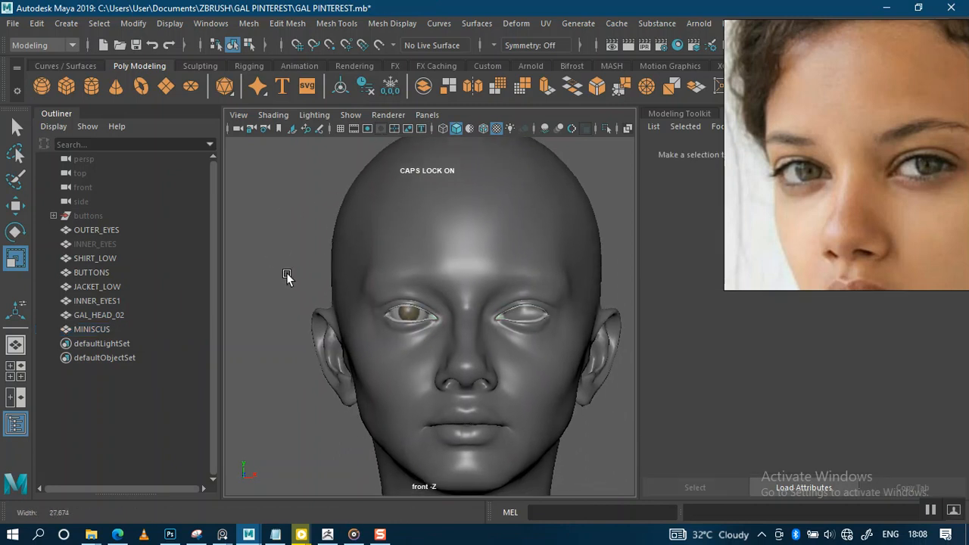
{"action": "scroll", "coordinate": [280, 303], "scroll_direction": "up", "scroll_amount": 3}
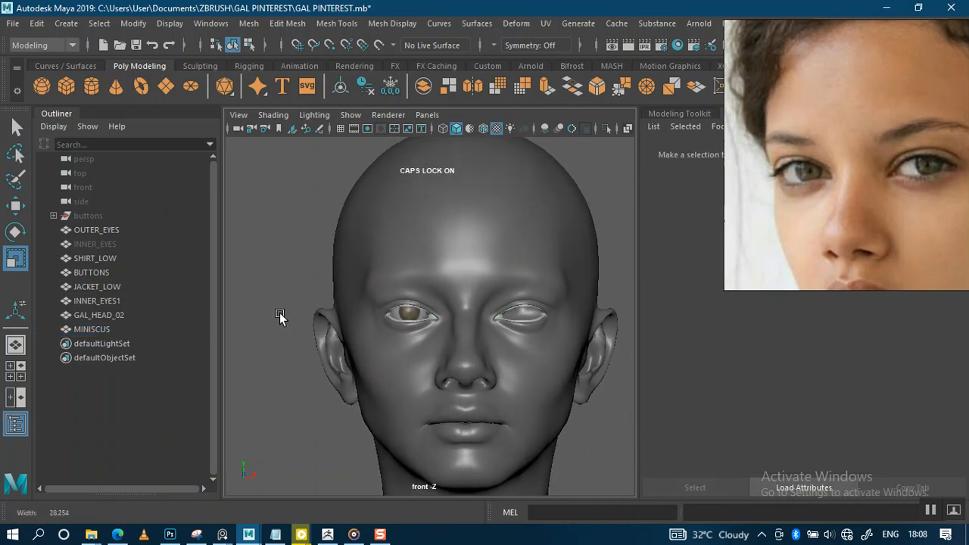
Hide the INNER_EYES1 mesh and show the hidden INNER_EYES mesh in its place.
{"action": "left_click", "coordinate": [108, 230]}
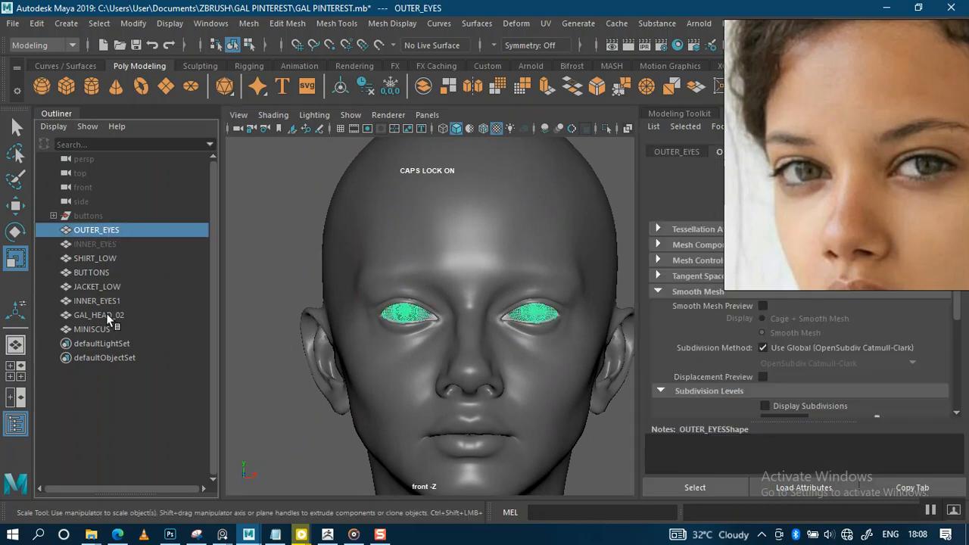
{"action": "left_click", "coordinate": [105, 301]}
{"action": "key", "text": "ctrl+h"}
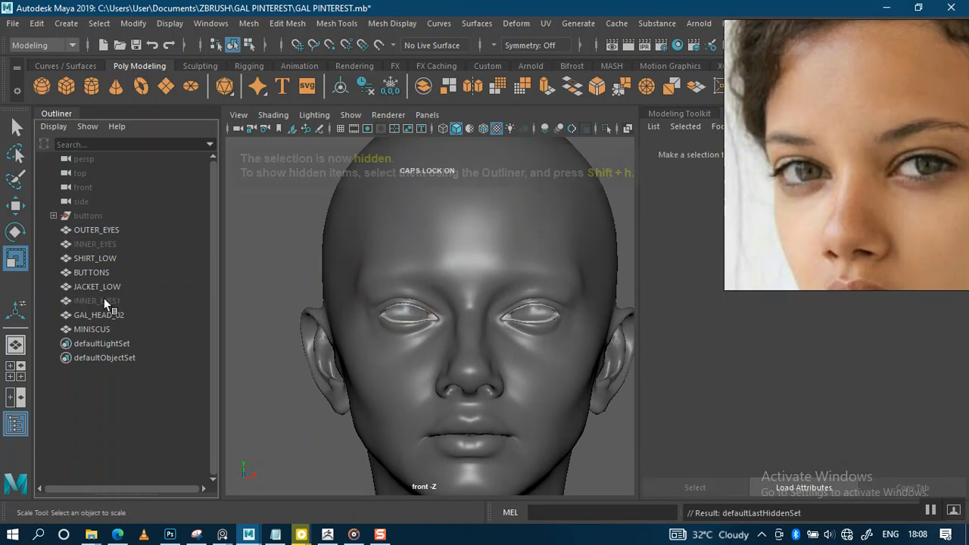
{"action": "left_click", "coordinate": [103, 244]}
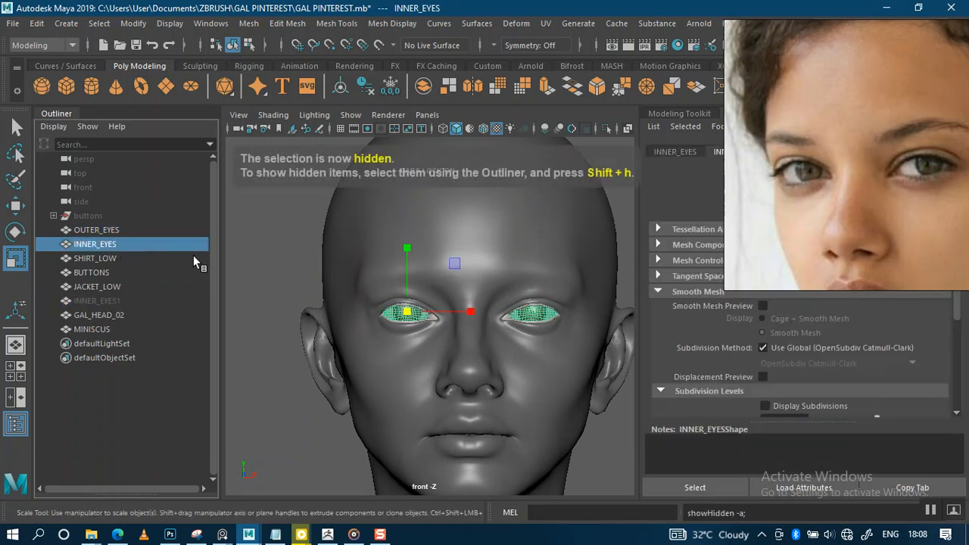
{"action": "left_click", "coordinate": [261, 252]}
{"action": "scroll", "coordinate": [334, 234], "scroll_direction": "down", "scroll_amount": 1}
{"action": "scroll", "coordinate": [333, 235], "scroll_direction": "down", "scroll_amount": 1}
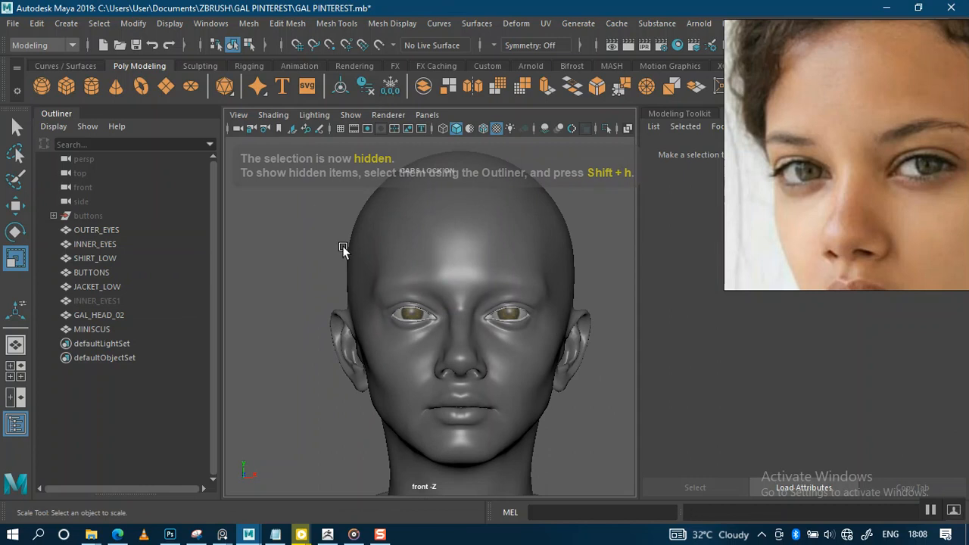
Turn off caps lock and save the GAL PINTEREST.mb scene.
{"action": "key", "text": "Caps_Lock"}
{"action": "scroll", "coordinate": [381, 219], "scroll_direction": "down", "scroll_amount": 2}
{"action": "key", "text": "ctrl+s"}
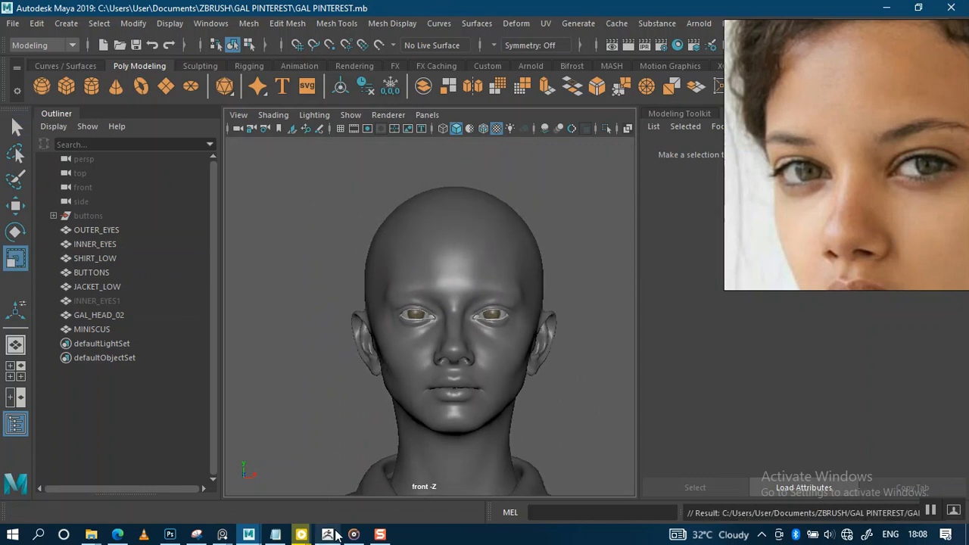
Switch to the ZEXPORT folder in File Explorer and create a new subfolder named ZTEXTURES.
{"action": "mouse_move", "coordinate": [85, 537]}
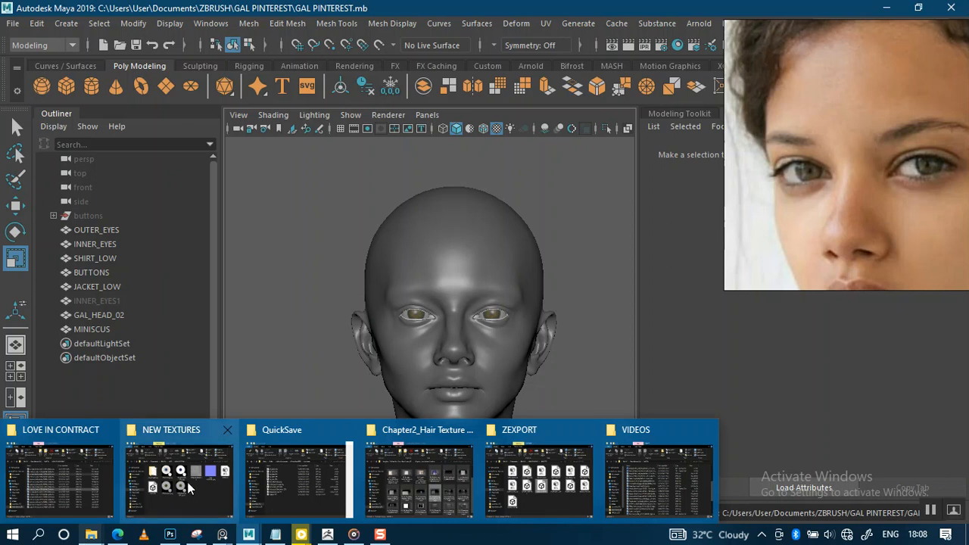
{"action": "left_click", "coordinate": [536, 479]}
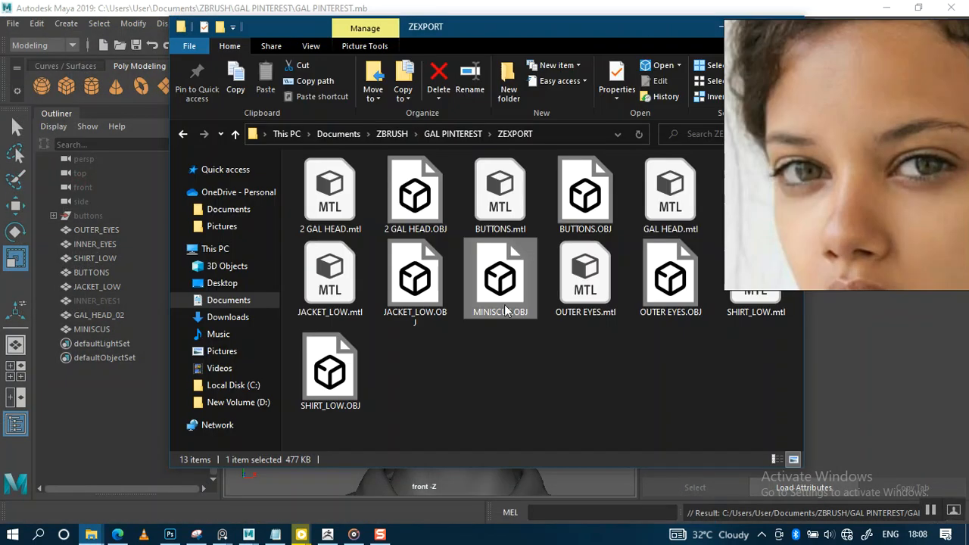
{"action": "left_click_drag", "start_coordinate": [529, 36], "coordinate": [511, 43]}
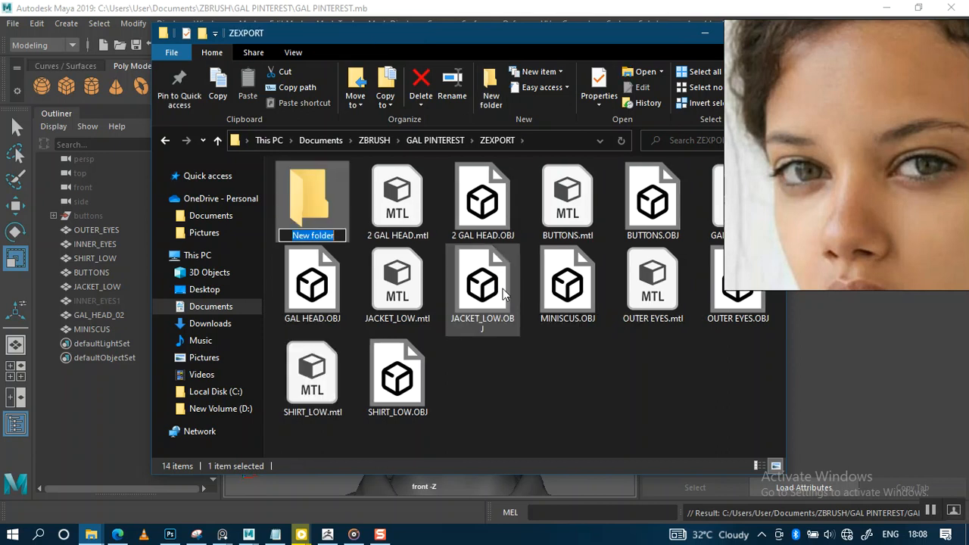
{"action": "type", "text": "ZTE"}
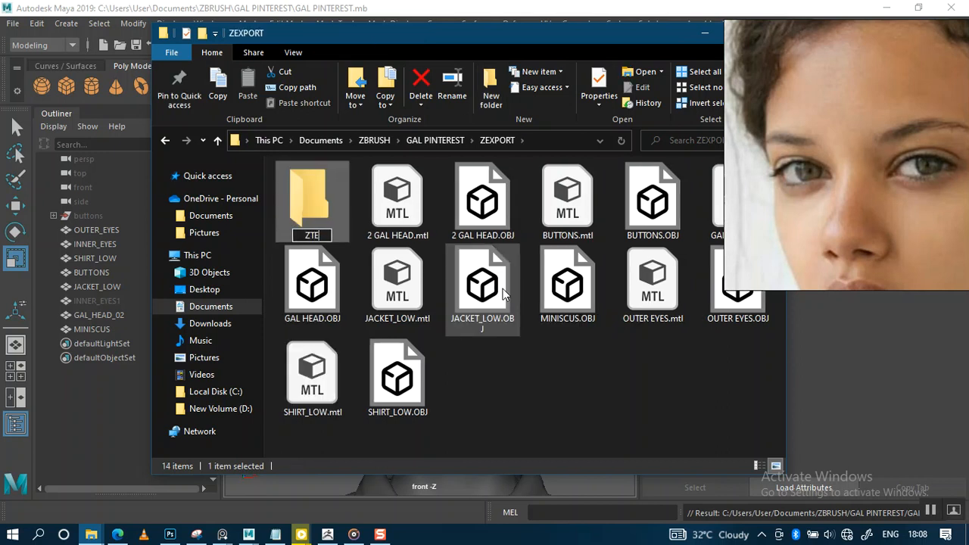
{"action": "type", "text": "XTURES"}
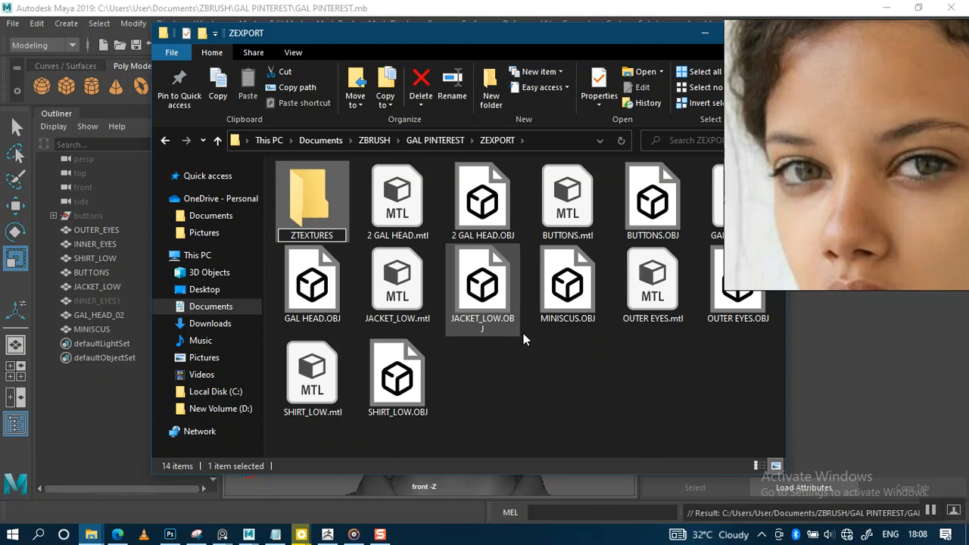
{"action": "key", "text": "Return"}
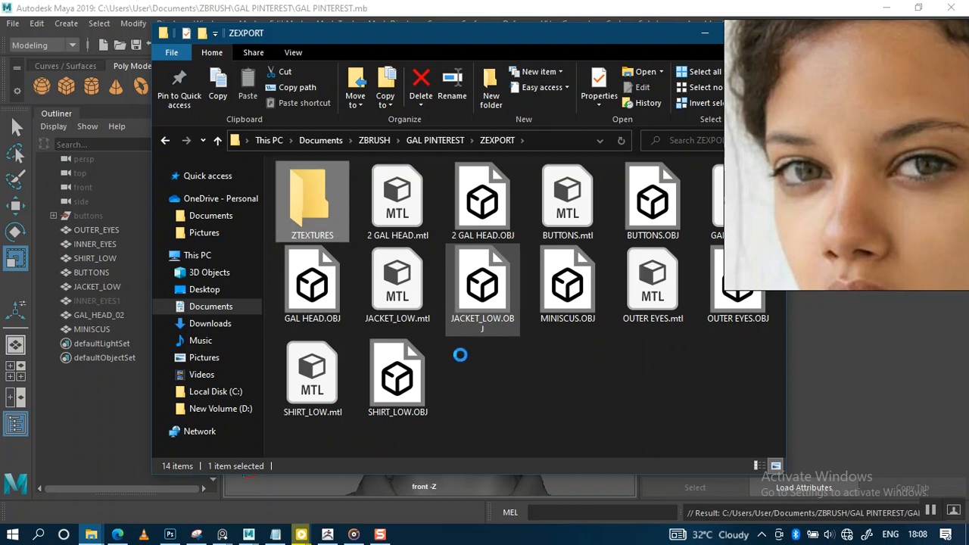
Open the ZTEXTURES folder, select its full path in the address, and minimize the window.
{"action": "key", "text": "Return"}
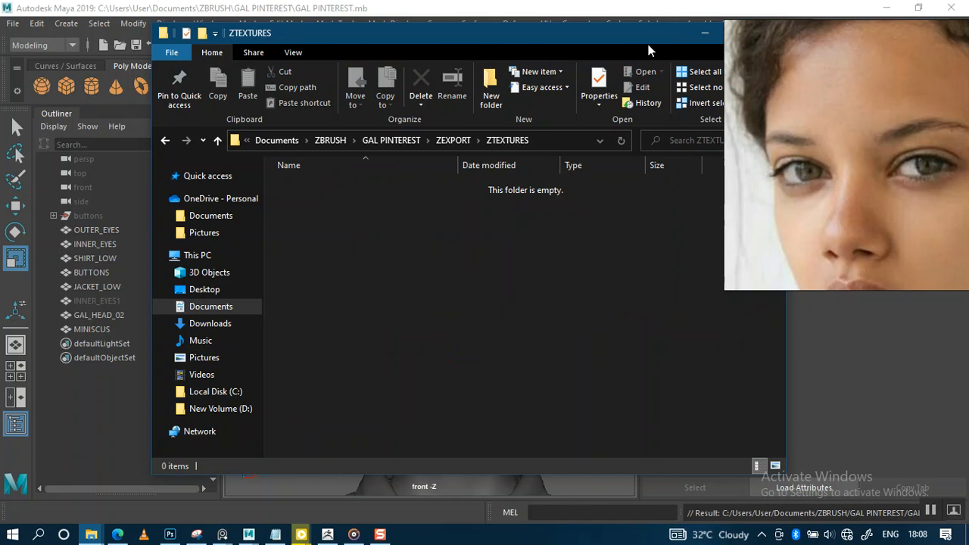
{"action": "left_click_drag", "start_coordinate": [643, 37], "coordinate": [614, 40]}
{"action": "left_click", "coordinate": [518, 142]}
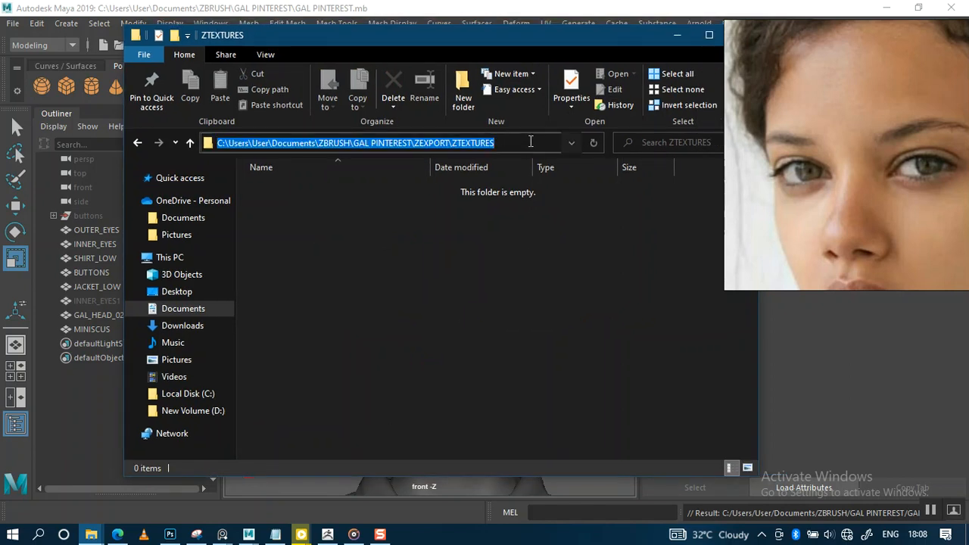
{"action": "left_click", "coordinate": [677, 35]}
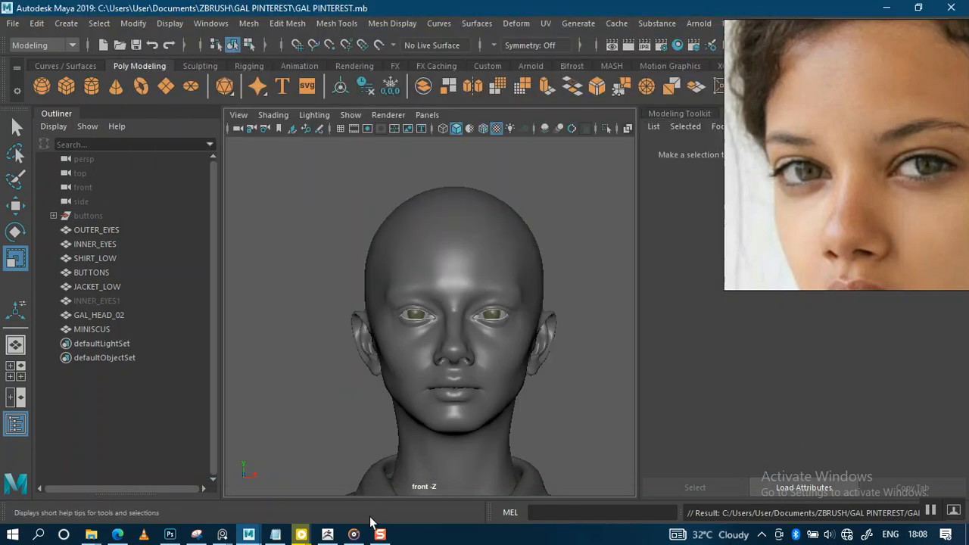
Switch to ZBrush and move the face reference image clear of the Tool palette.
{"action": "mouse_move", "coordinate": [327, 537]}
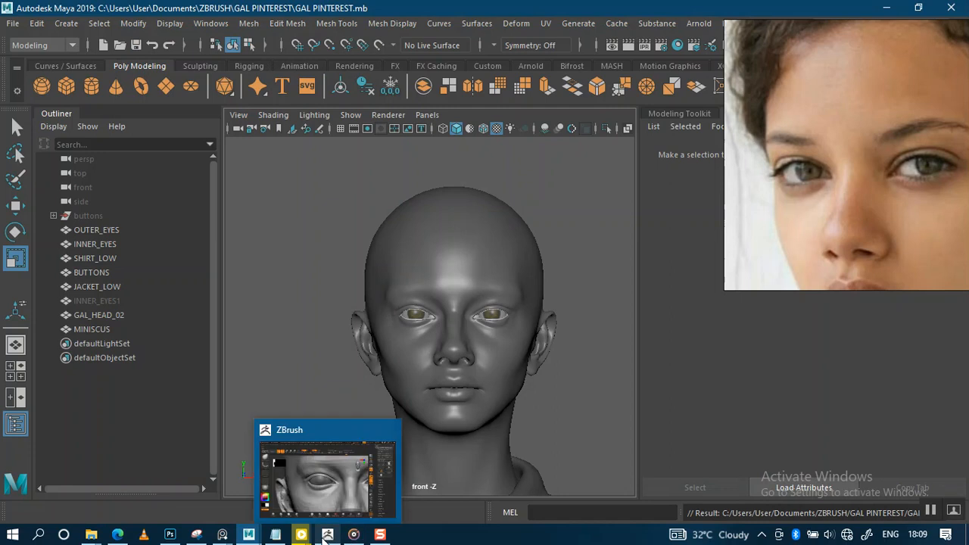
{"action": "left_click", "coordinate": [327, 534]}
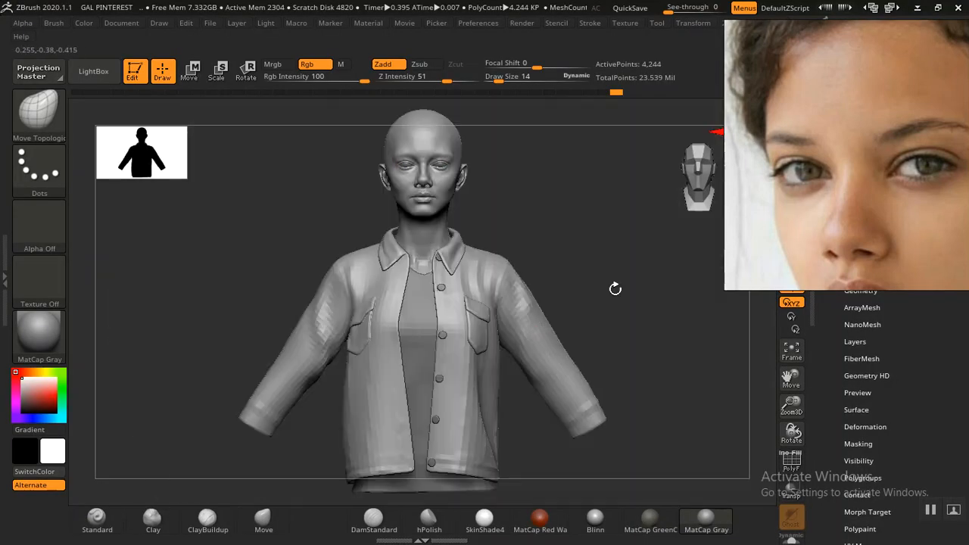
{"action": "left_click_drag", "start_coordinate": [824, 199], "coordinate": [151, 259]}
{"action": "mouse_move", "coordinate": [574, 273]}
{"action": "left_mouse_down"}
{"action": "mouse_move", "coordinate": [567, 283]}
{"action": "mouse_move", "coordinate": [579, 253]}
{"action": "mouse_move", "coordinate": [606, 257]}
{"action": "mouse_move", "coordinate": [639, 318]}
{"action": "mouse_move", "coordinate": [638, 332]}
{"action": "mouse_move", "coordinate": [617, 324]}
{"action": "left_mouse_up"}
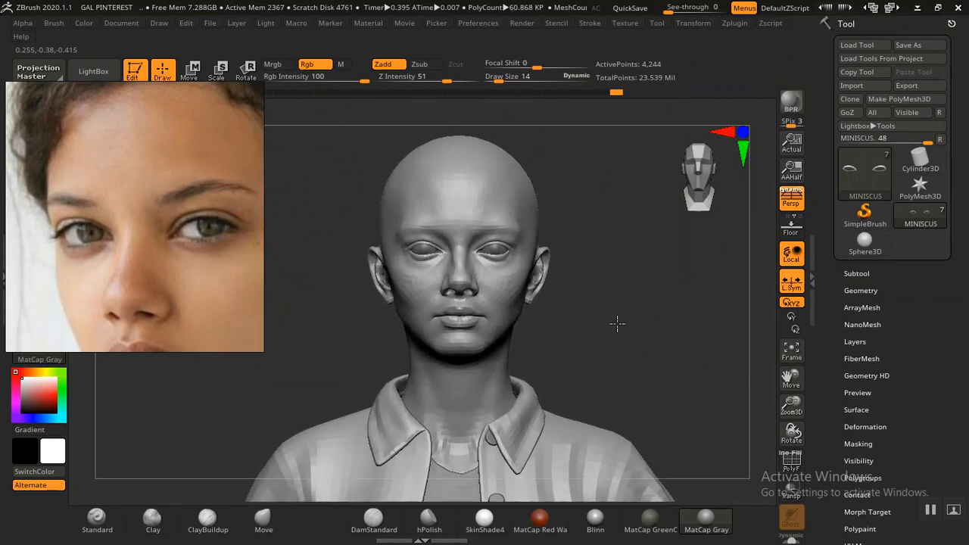
{"action": "left_click", "coordinate": [857, 273]}
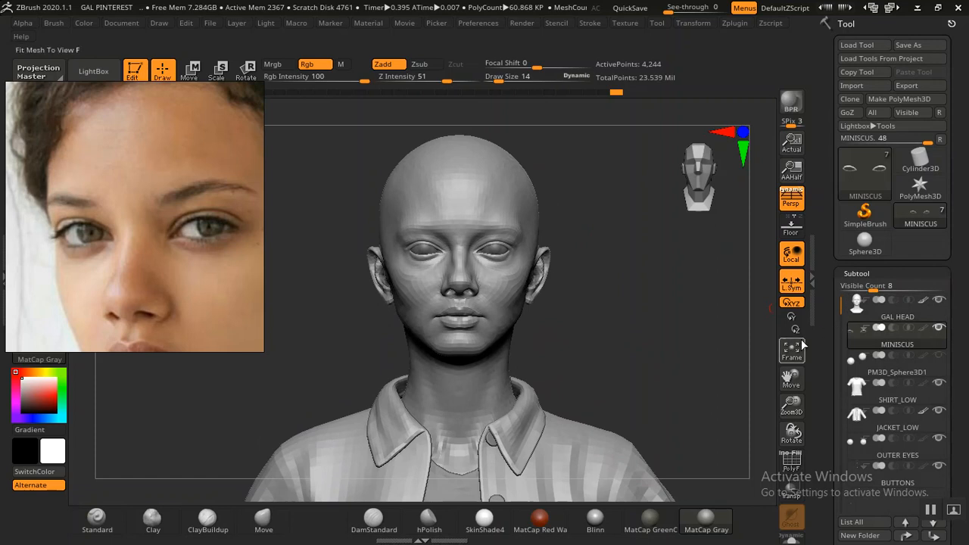
{"action": "left_click_drag", "start_coordinate": [823, 345], "coordinate": [826, 223]}
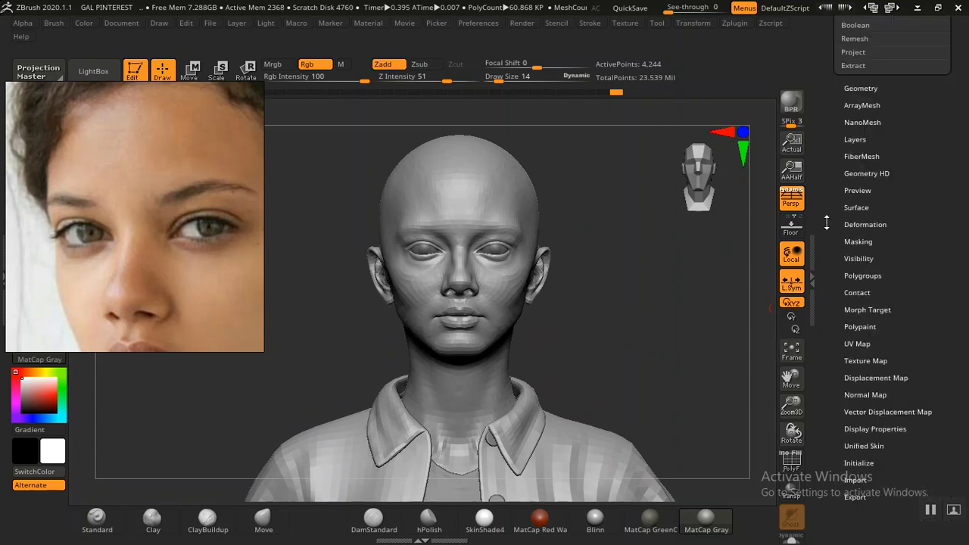
{"action": "left_click", "coordinate": [853, 344]}
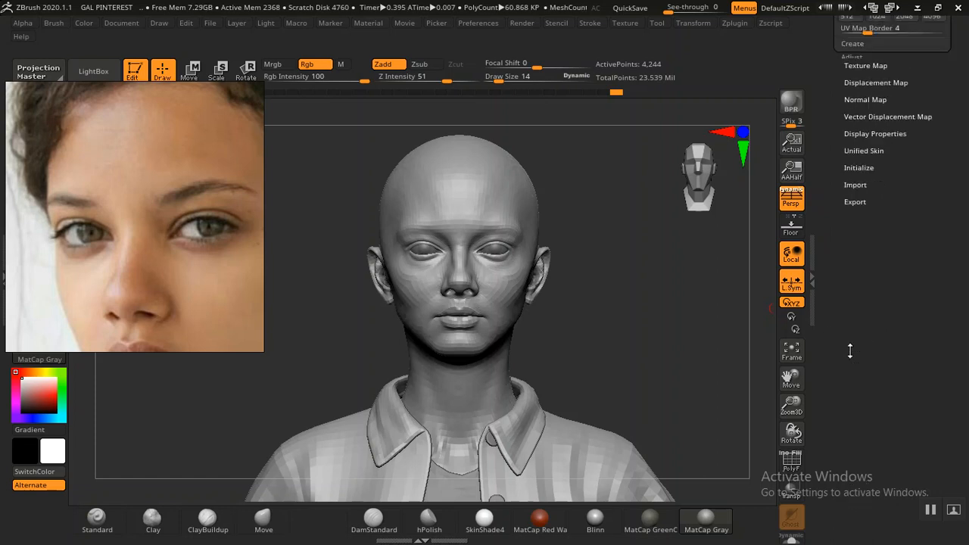
{"action": "left_click_drag", "start_coordinate": [827, 336], "coordinate": [824, 391]}
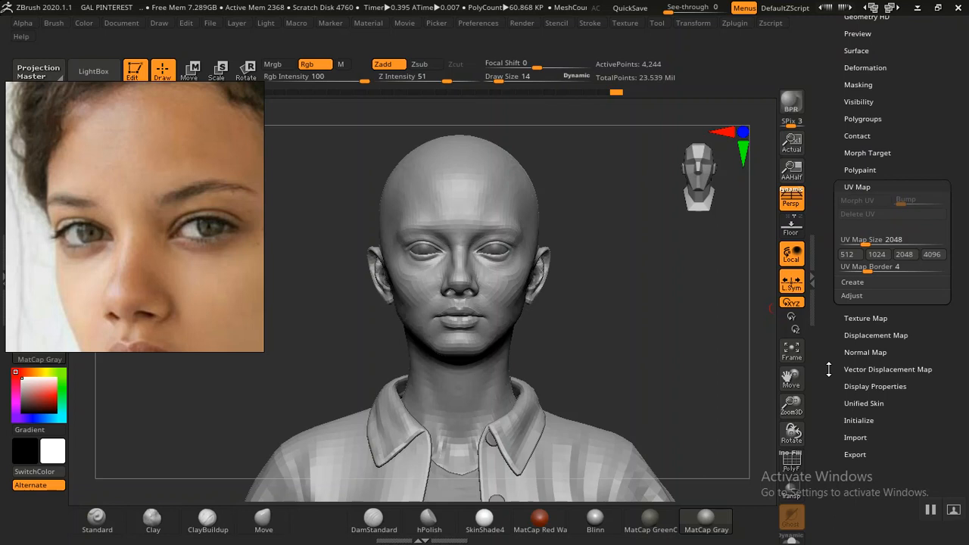
{"action": "left_click", "coordinate": [857, 316]}
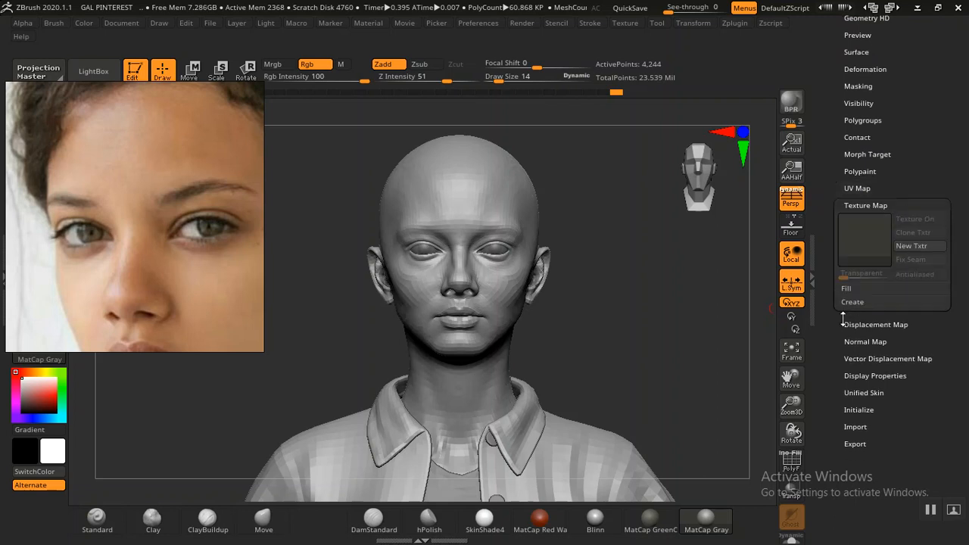
{"action": "left_click", "coordinate": [867, 203]}
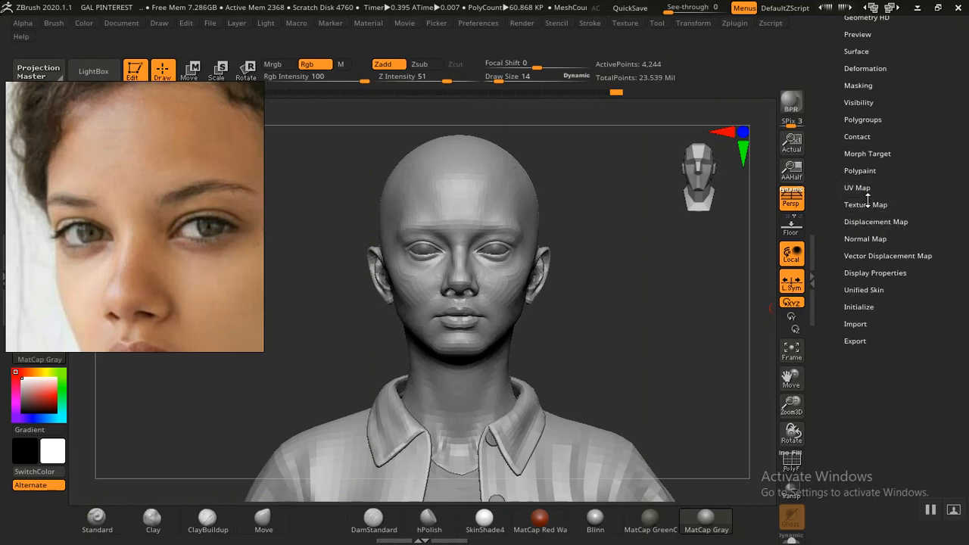
{"action": "left_click", "coordinate": [867, 155]}
{"action": "left_click", "coordinate": [867, 155]}
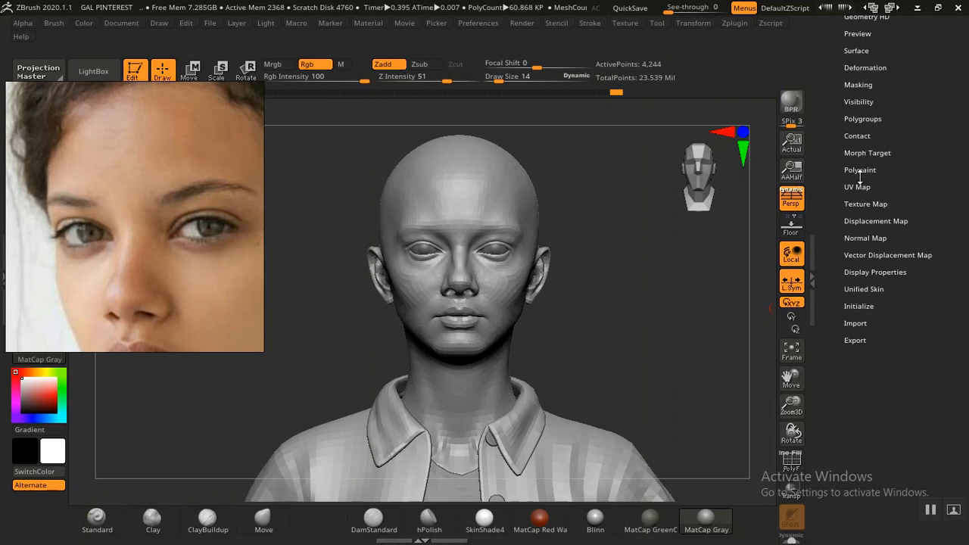
{"action": "left_click", "coordinate": [859, 187]}
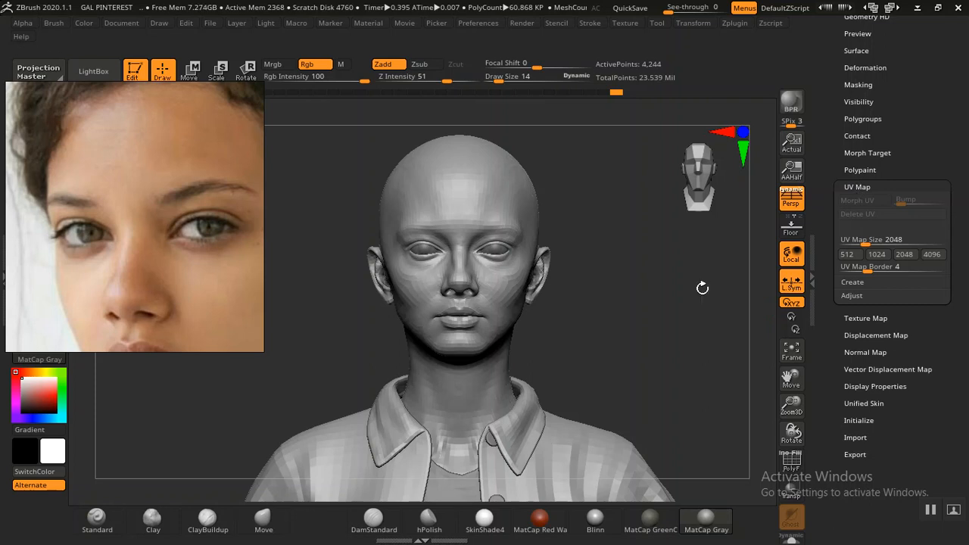
{"action": "left_click_drag", "start_coordinate": [830, 180], "coordinate": [825, 264]}
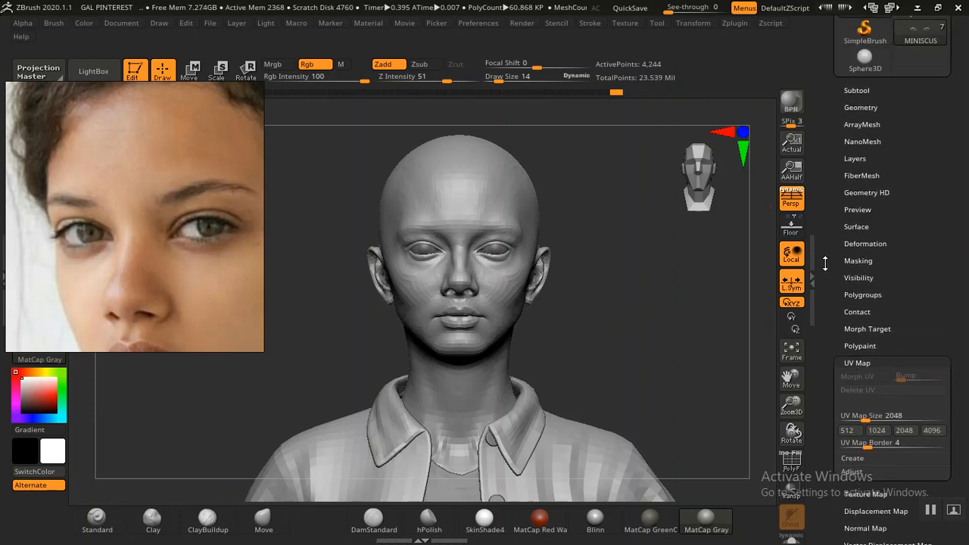
Select the GAL HEAD subtool and set its UV map size to 4096.
{"action": "left_click", "coordinate": [857, 94]}
{"action": "left_click", "coordinate": [890, 123]}
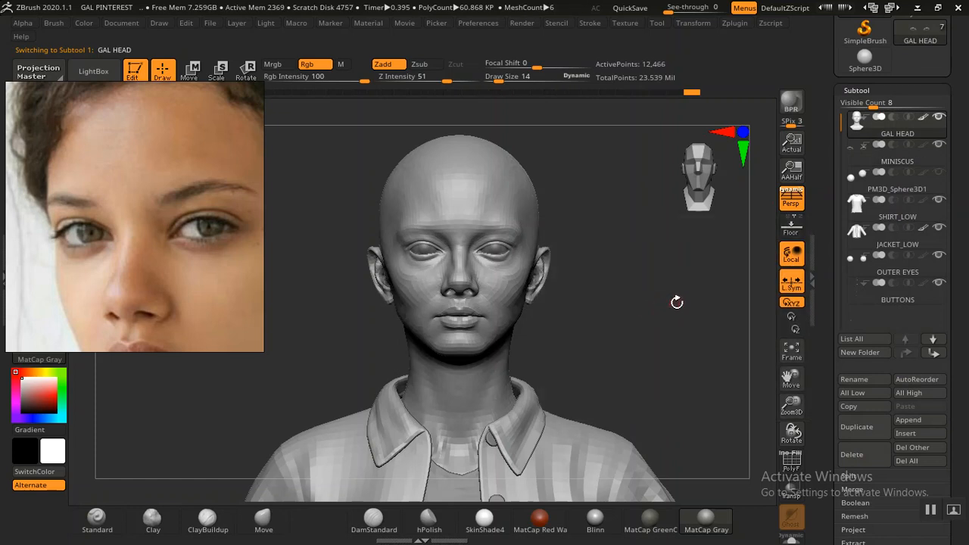
{"action": "left_click", "coordinate": [866, 89]}
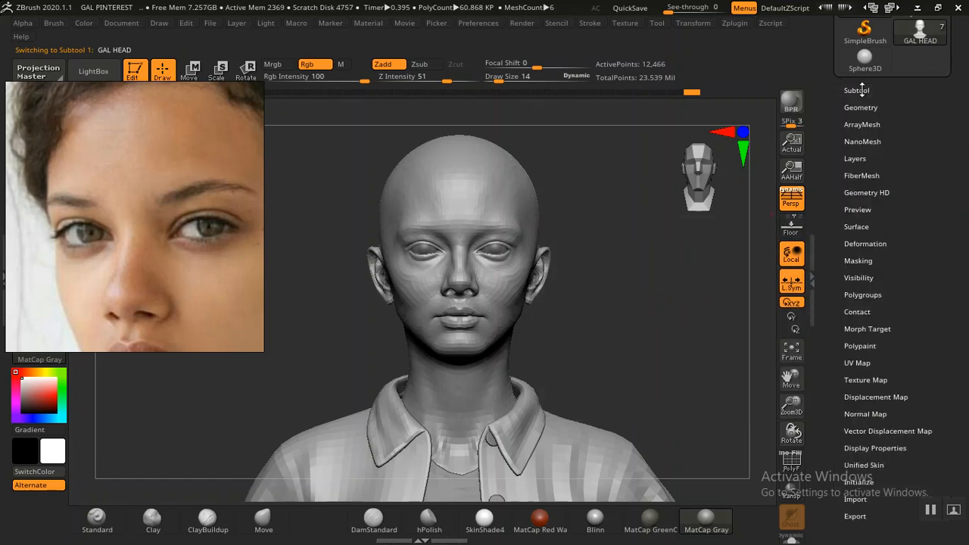
{"action": "left_click_drag", "start_coordinate": [840, 263], "coordinate": [826, 217]}
{"action": "left_click", "coordinate": [855, 178]}
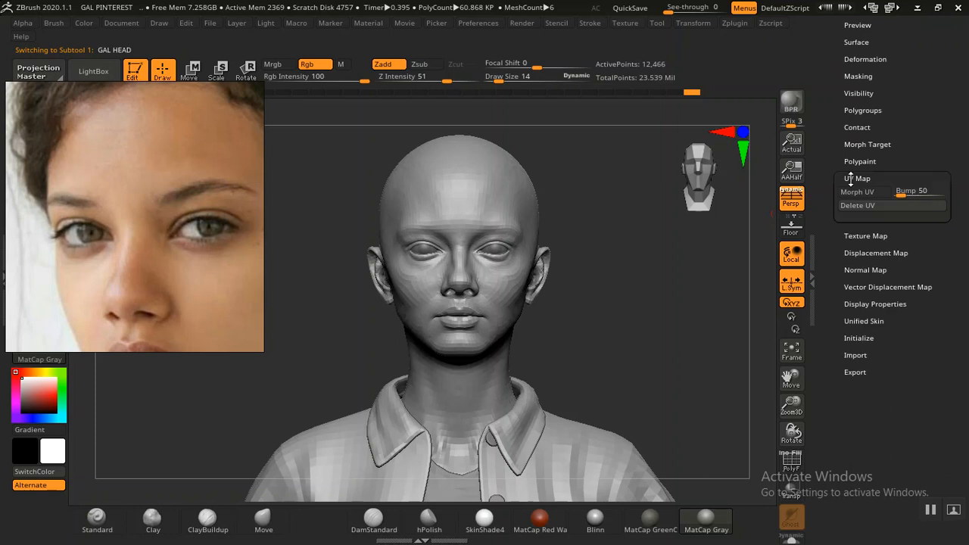
{"action": "left_click", "coordinate": [847, 209]}
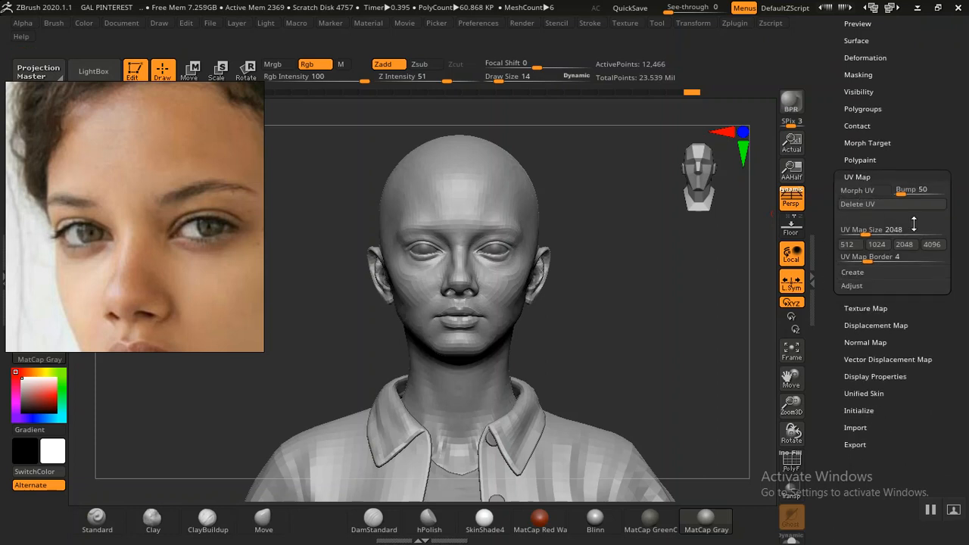
{"action": "left_click", "coordinate": [931, 245]}
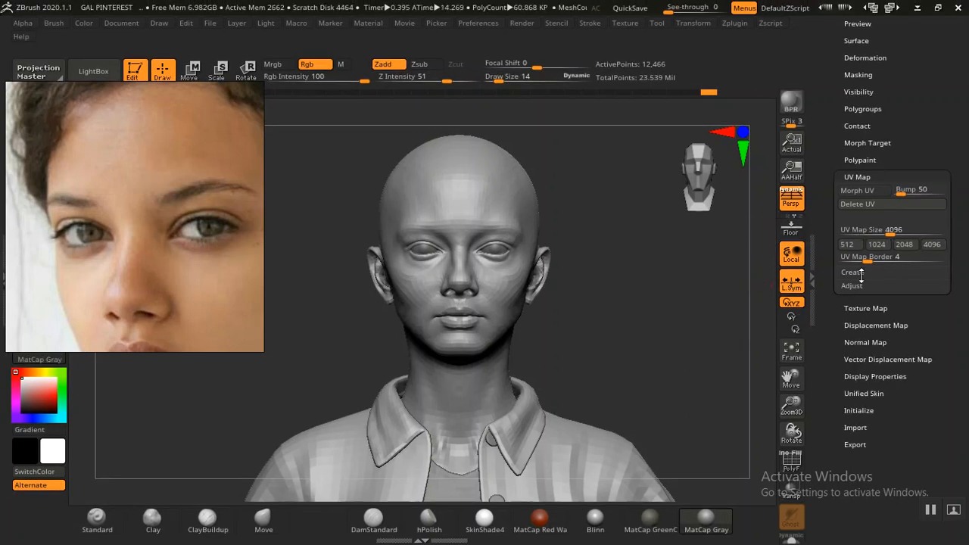
Check the head's subdivision level in its geometry settings and create its normal map.
{"action": "left_click_drag", "start_coordinate": [825, 289], "coordinate": [826, 390]}
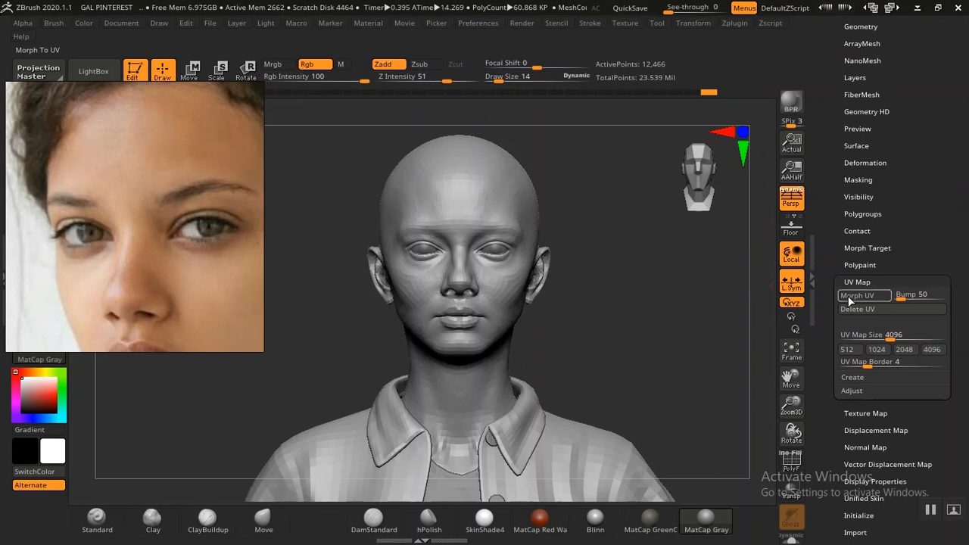
{"action": "left_click_drag", "start_coordinate": [838, 189], "coordinate": [834, 248]}
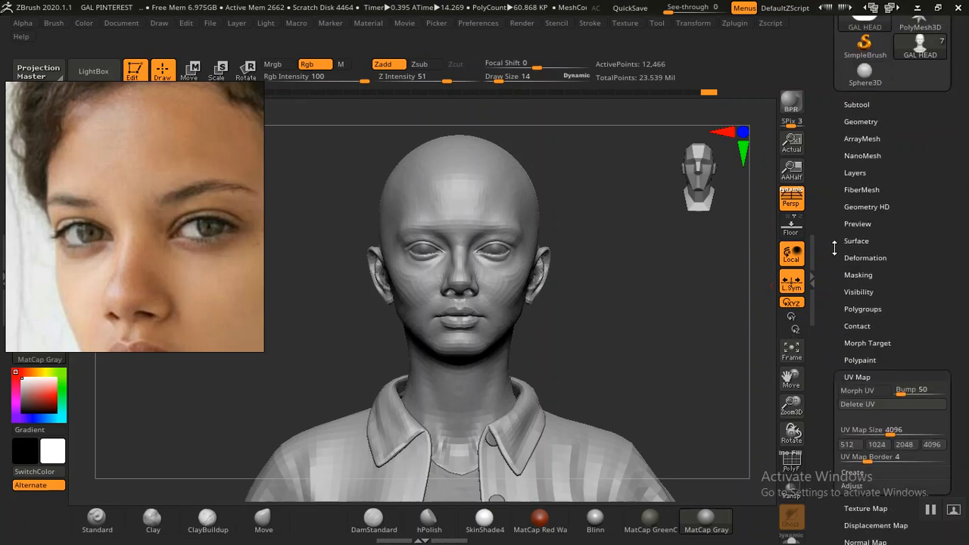
{"action": "left_click", "coordinate": [860, 122]}
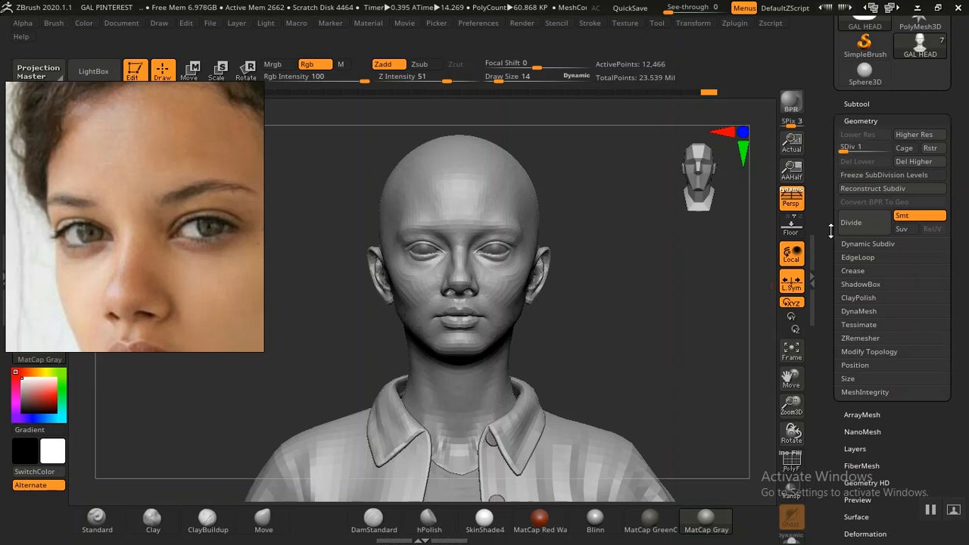
{"action": "scroll", "coordinate": [831, 134], "scroll_direction": "down", "scroll_amount": 10}
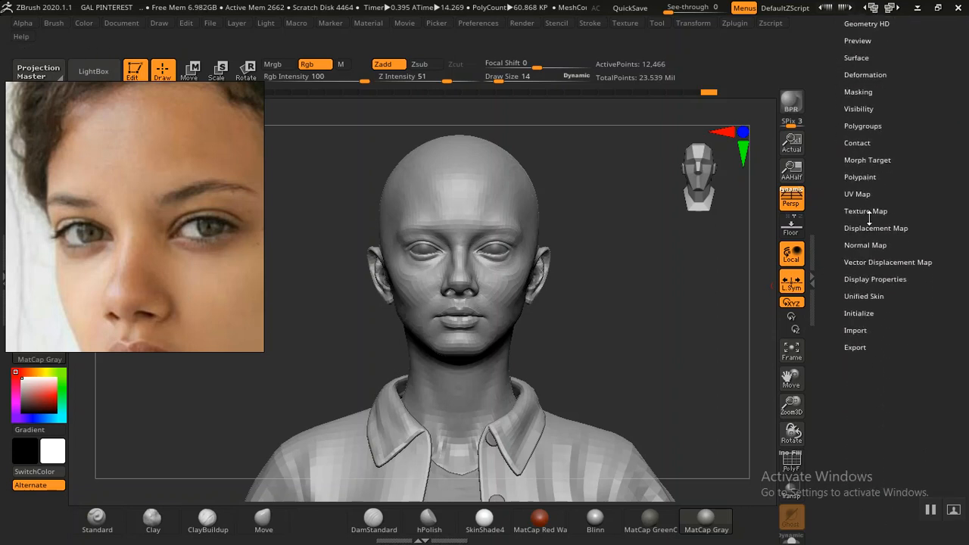
{"action": "left_click", "coordinate": [866, 244]}
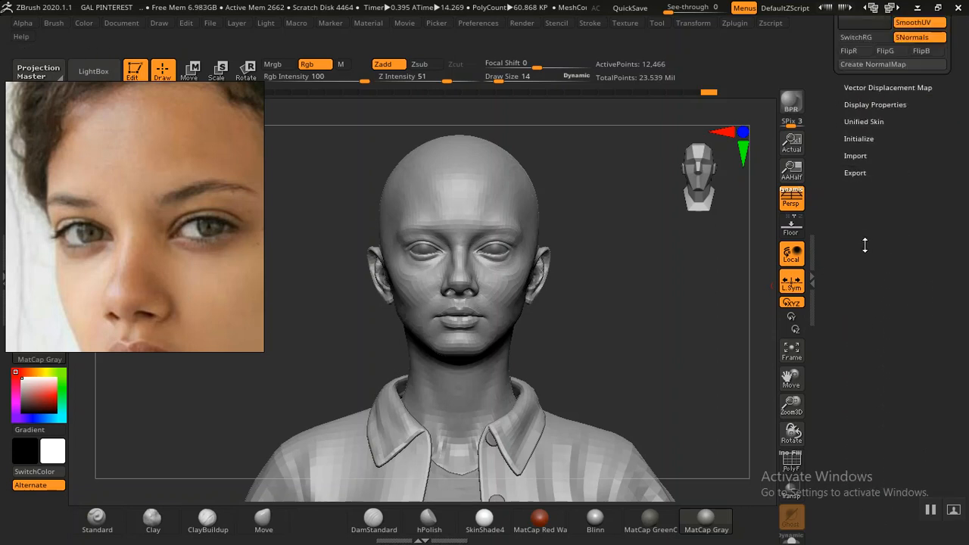
{"action": "scroll", "coordinate": [847, 256], "scroll_direction": "up", "scroll_amount": 8}
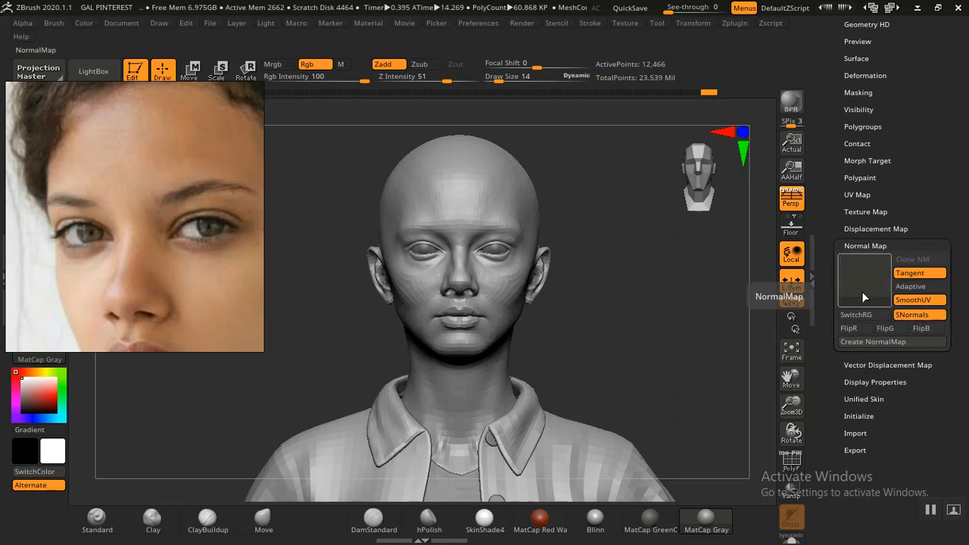
{"action": "left_click", "coordinate": [870, 342]}
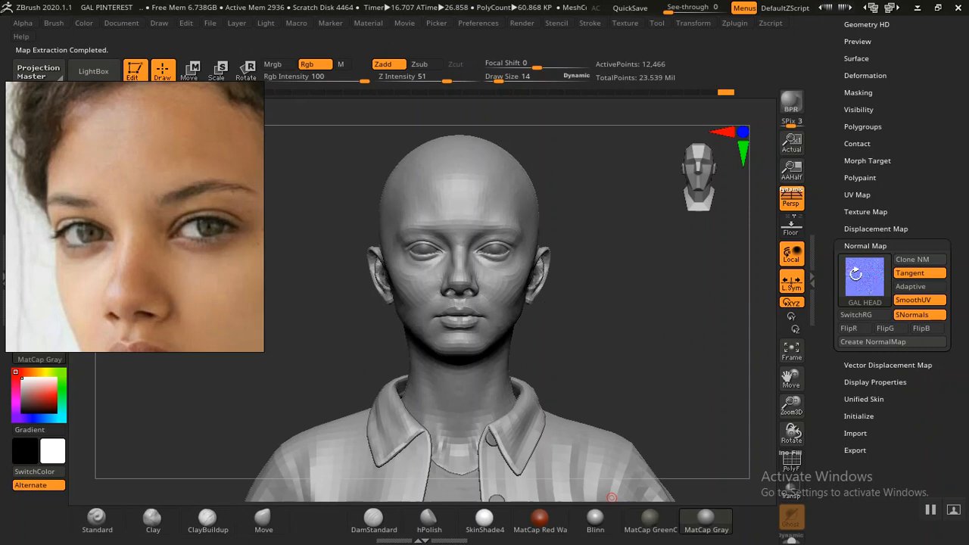
Clone the head's new normal map into the texture library and flip that texture vertically.
{"action": "right_click_drag", "start_coordinate": [690, 324], "coordinate": [687, 326], "text": "ctrl"}
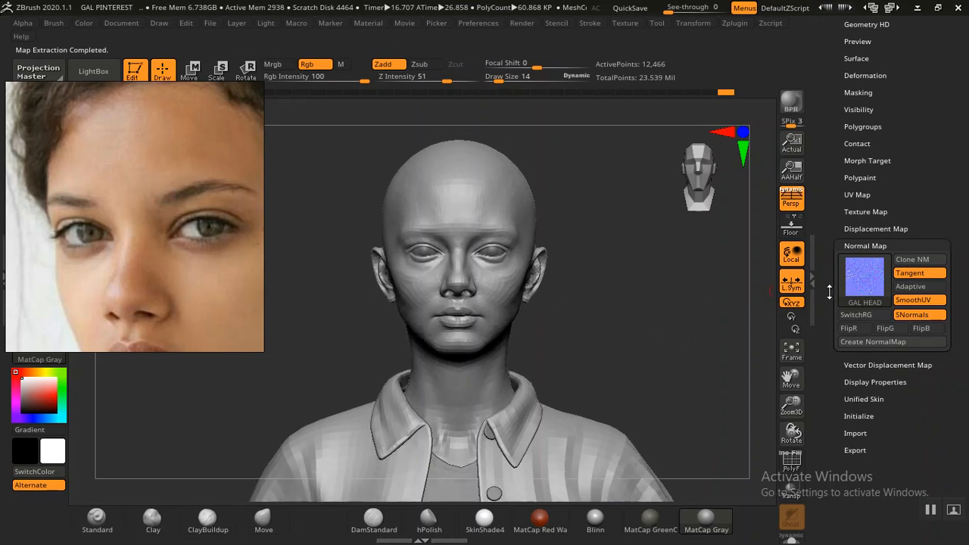
{"action": "mouse_move", "coordinate": [865, 286]}
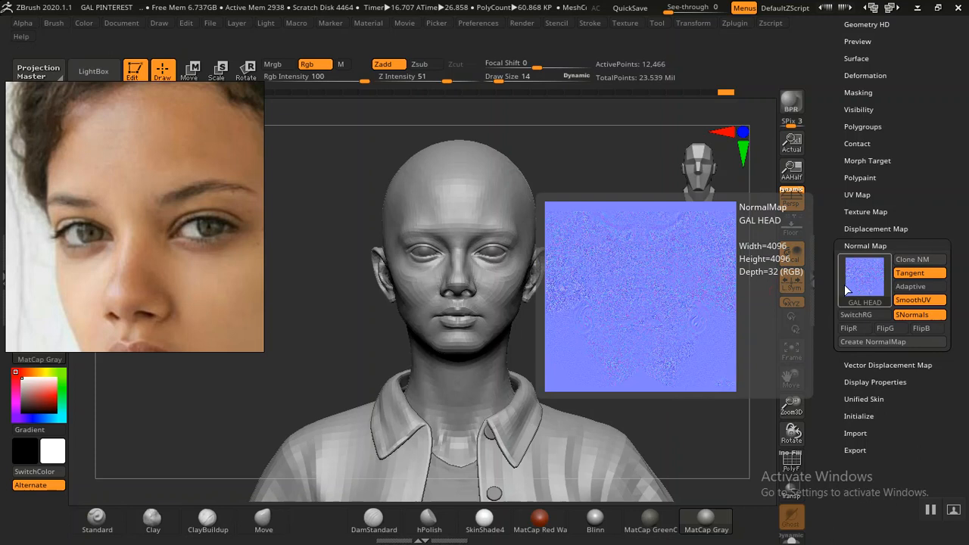
{"action": "left_click", "coordinate": [918, 261]}
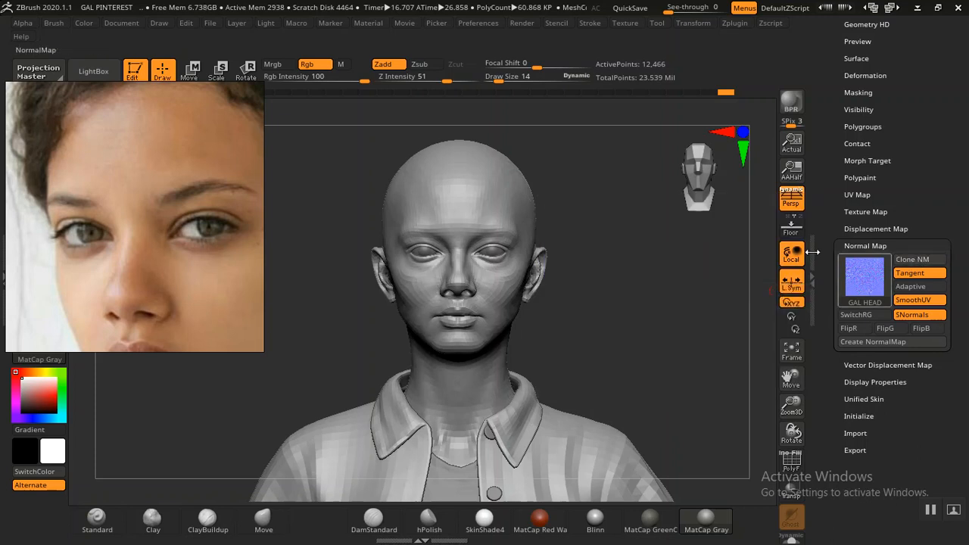
{"action": "left_click", "coordinate": [625, 23]}
{"action": "mouse_move", "coordinate": [667, 231]}
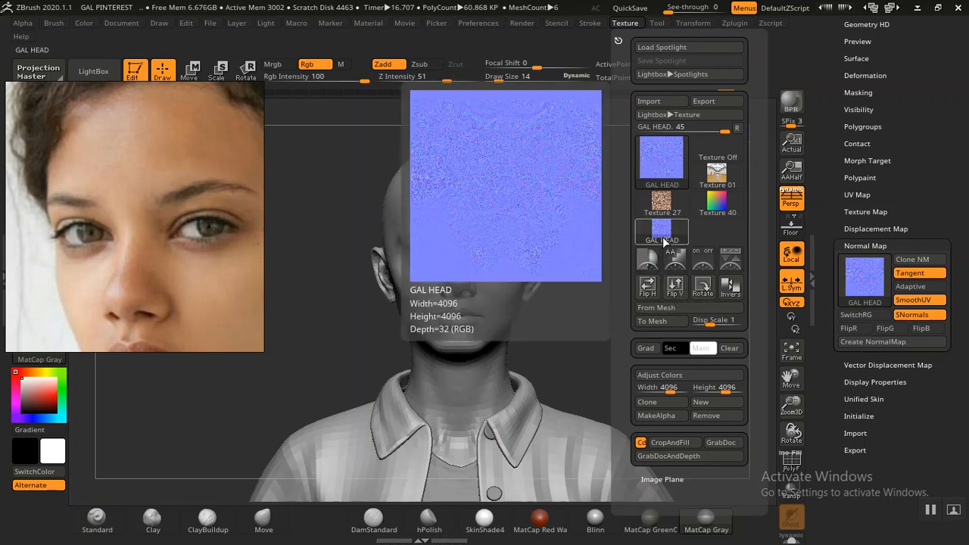
{"action": "left_click", "coordinate": [676, 288]}
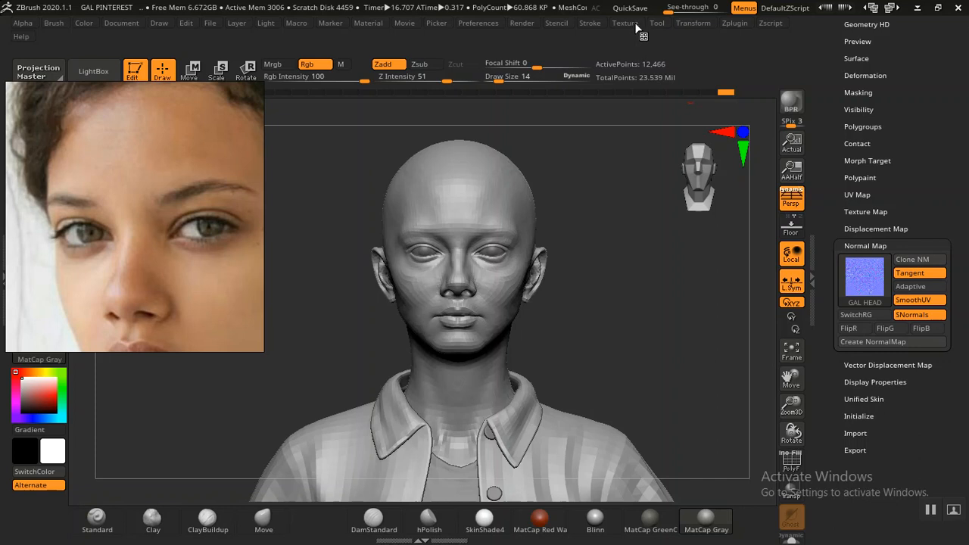
Start exporting the flipped GAL HEAD texture, with PNG as the file type and the ZTEXTURES folder as the destination.
{"action": "left_click", "coordinate": [634, 26]}
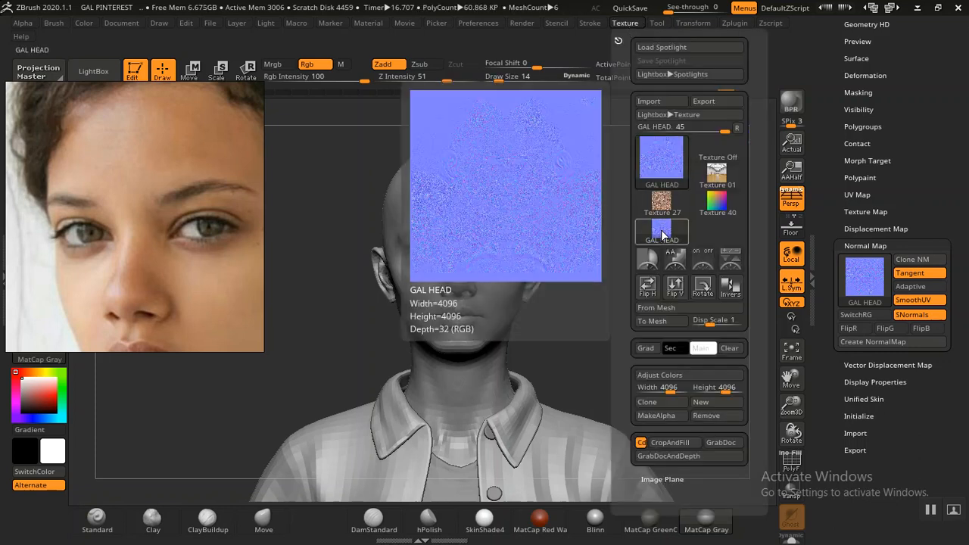
{"action": "left_click", "coordinate": [706, 101]}
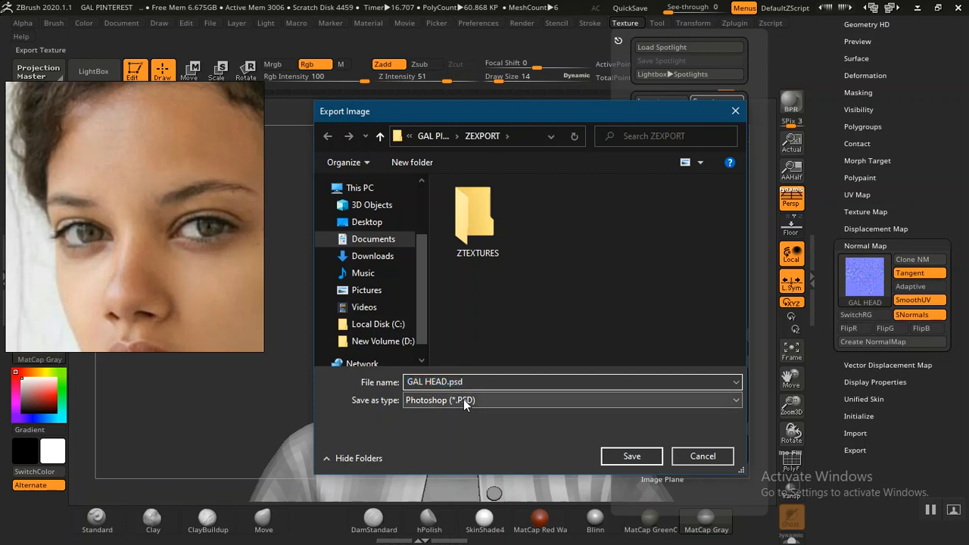
{"action": "left_click", "coordinate": [462, 400]}
{"action": "left_click", "coordinate": [439, 437]}
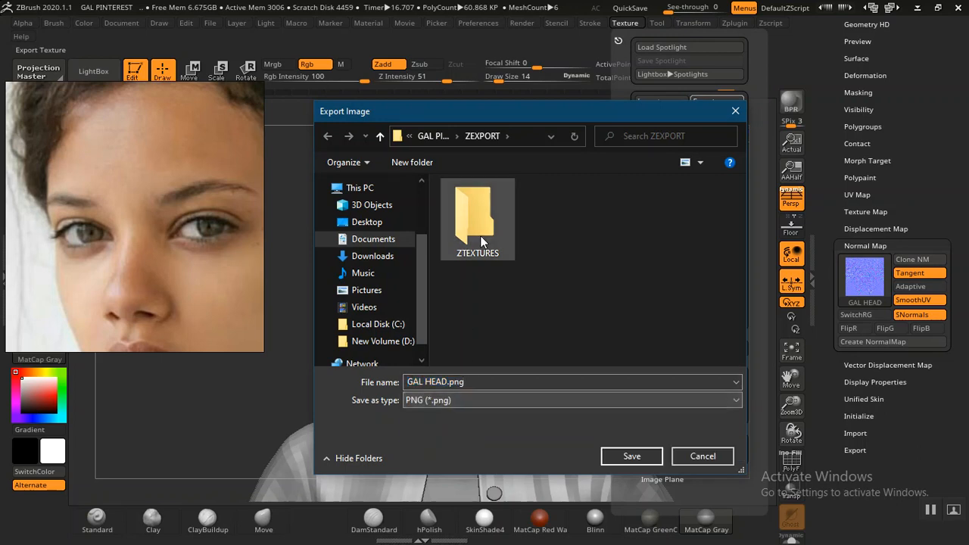
{"action": "double_click", "coordinate": [477, 221]}
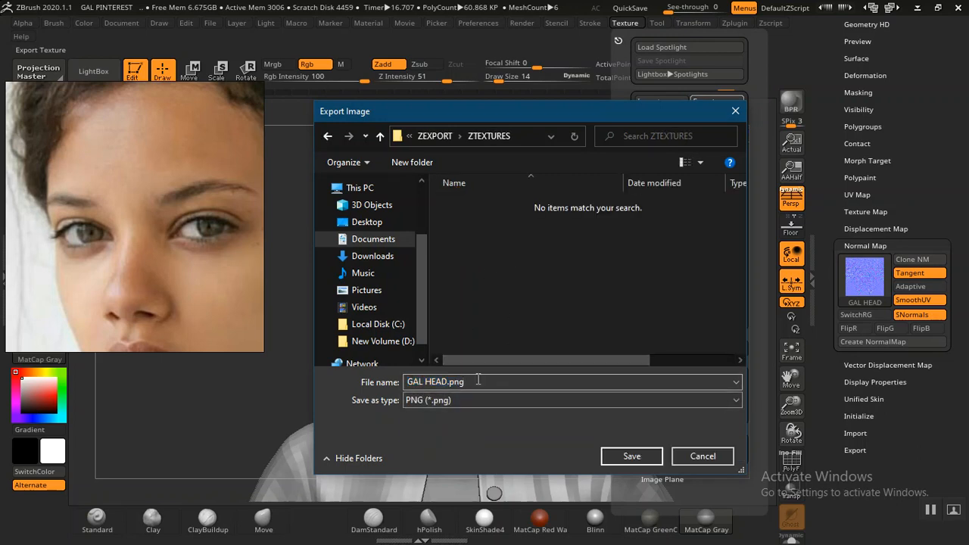
Name the exported texture GAL HEAD NORMAL and save it.
{"action": "left_click", "coordinate": [503, 381]}
{"action": "left_click", "coordinate": [508, 378]}
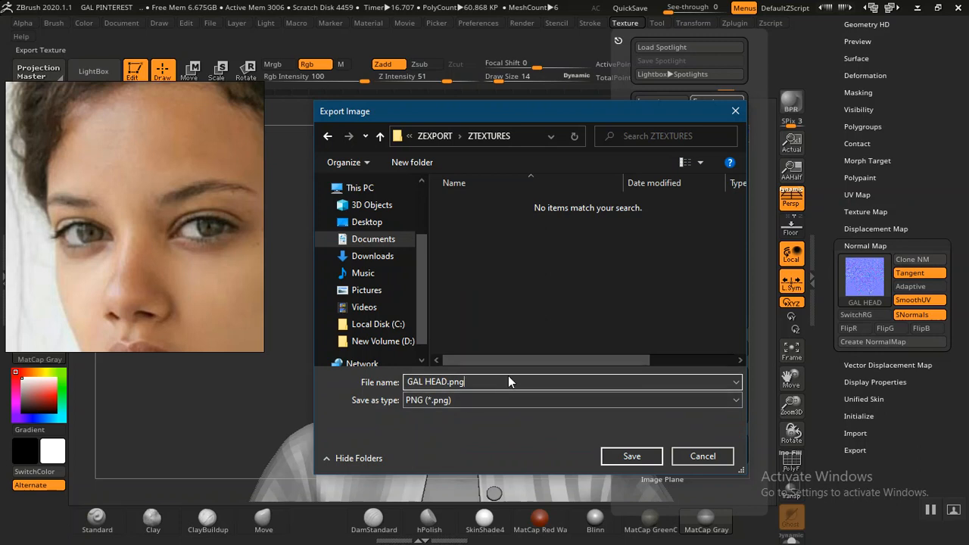
{"action": "key", "text": "BackSpace"}
{"action": "key", "text": "BackSpace"}
{"action": "key", "text": "BackSpace"}
{"action": "key", "text": "BackSpace"}
{"action": "type", "text": "NORMAL"}
{"action": "left_click", "coordinate": [629, 456]}
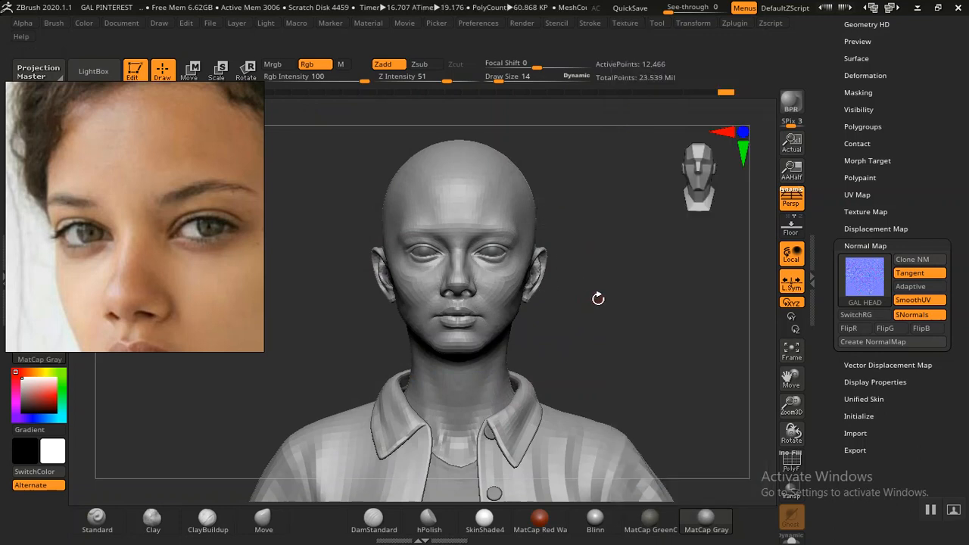
Switch to the ZTEXTURES folder in File Explorer and move its window away from the face reference image.
{"action": "key", "text": "alt+Tab"}
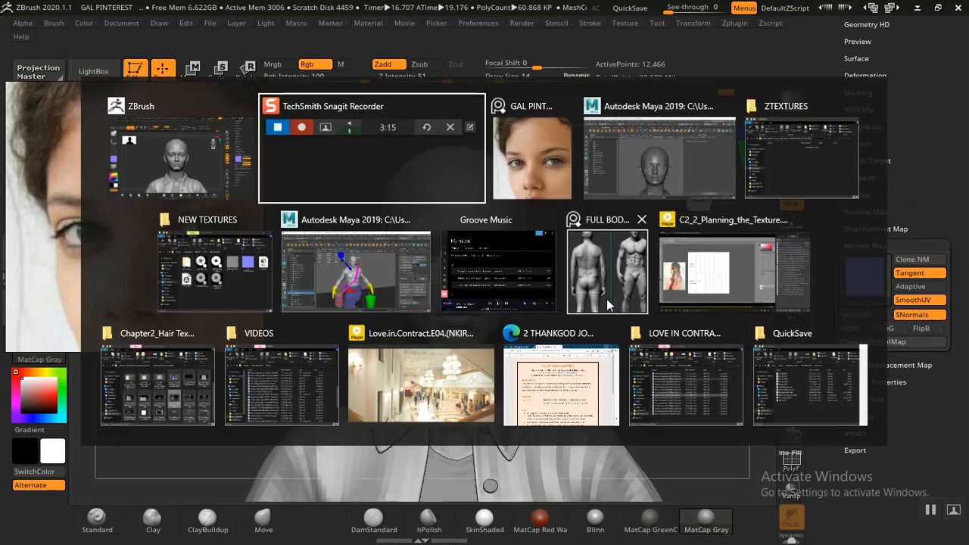
{"action": "key", "text": "alt+Tab"}
{"action": "key", "text": "alt+Tab"}
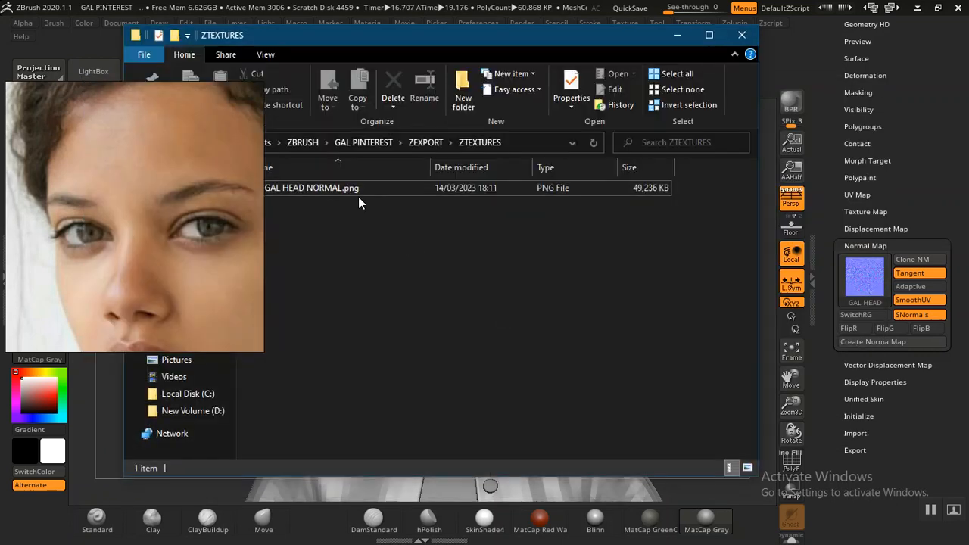
{"action": "left_click_drag", "start_coordinate": [331, 40], "coordinate": [414, 57]}
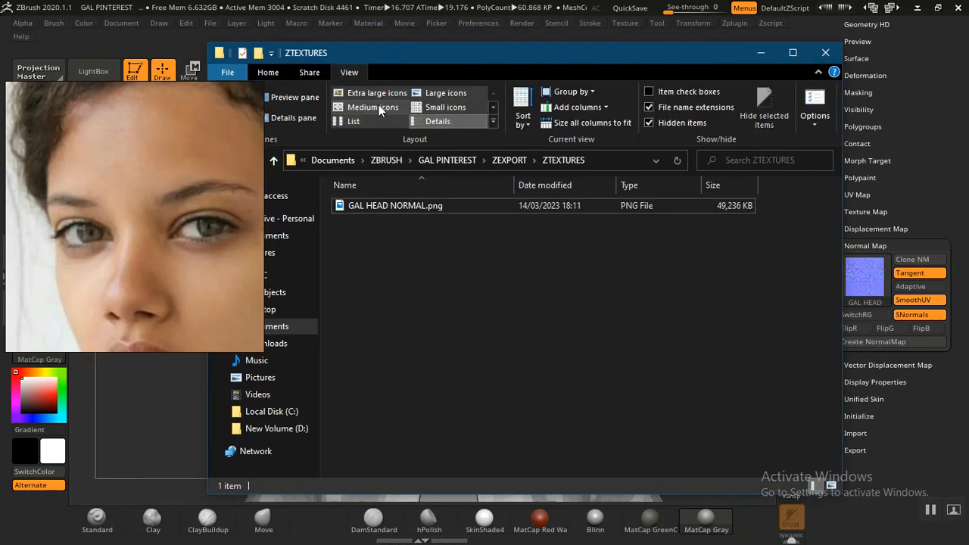
Show the ZTEXTURES folder as extra large icons, view GAL HEAD NORMAL.png full size, and return to ZBrush.
{"action": "left_click", "coordinate": [377, 93]}
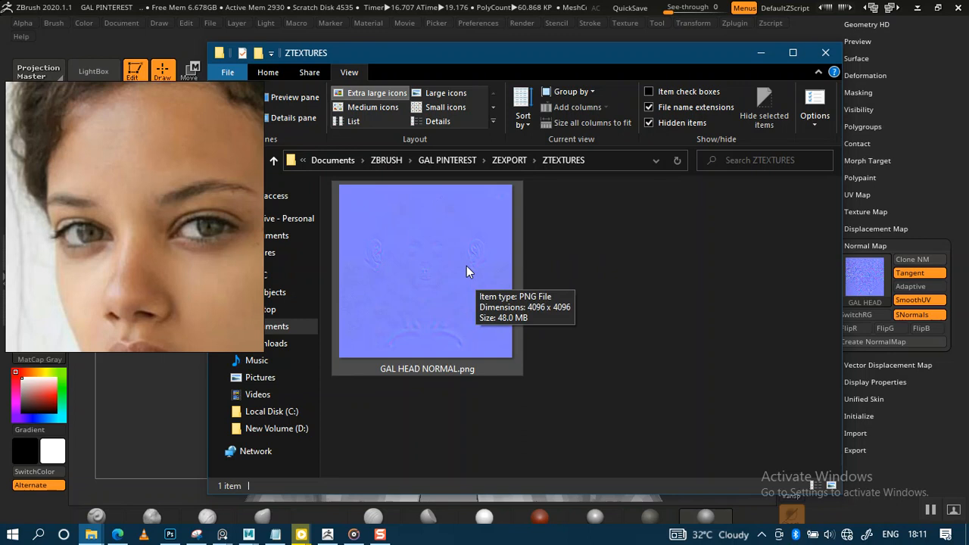
{"action": "left_click", "coordinate": [388, 251]}
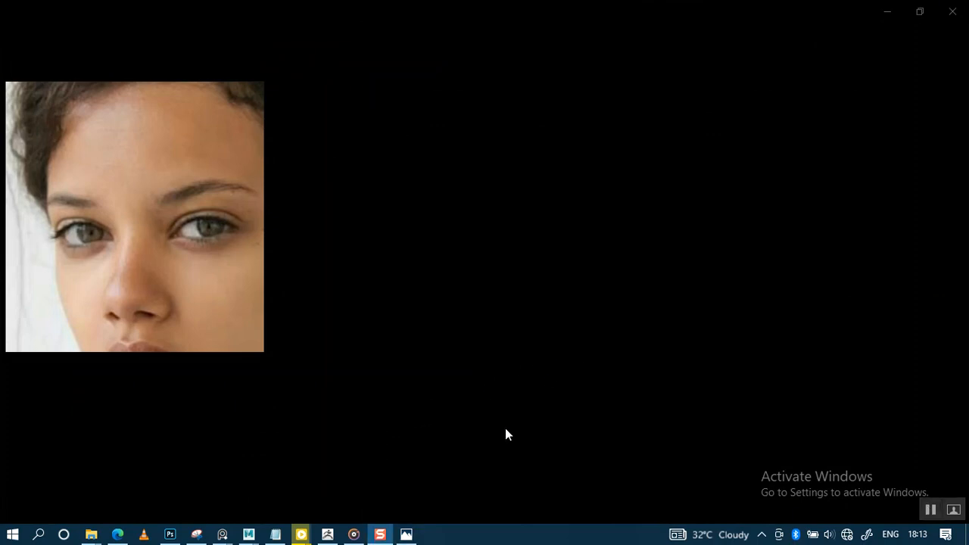
{"action": "left_click", "coordinate": [889, 13]}
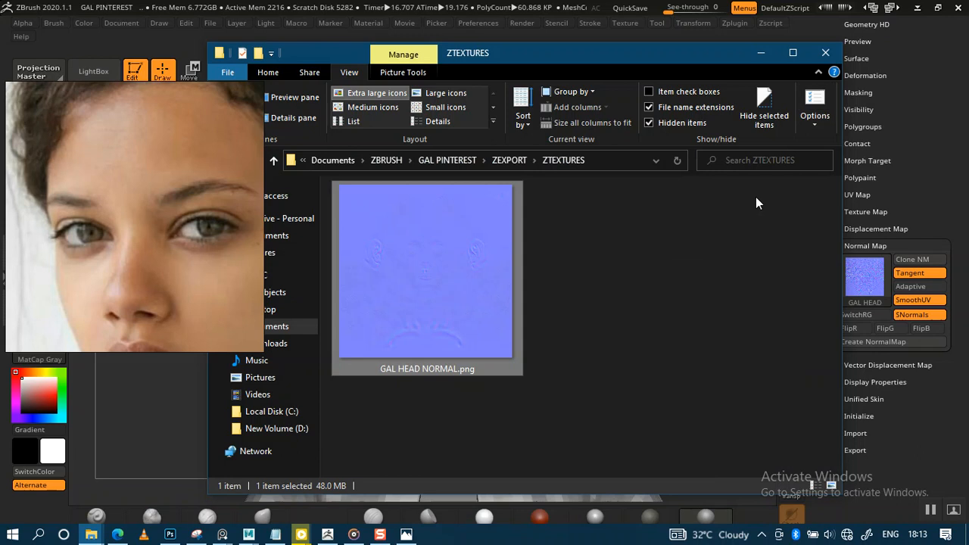
{"action": "left_click", "coordinate": [761, 53]}
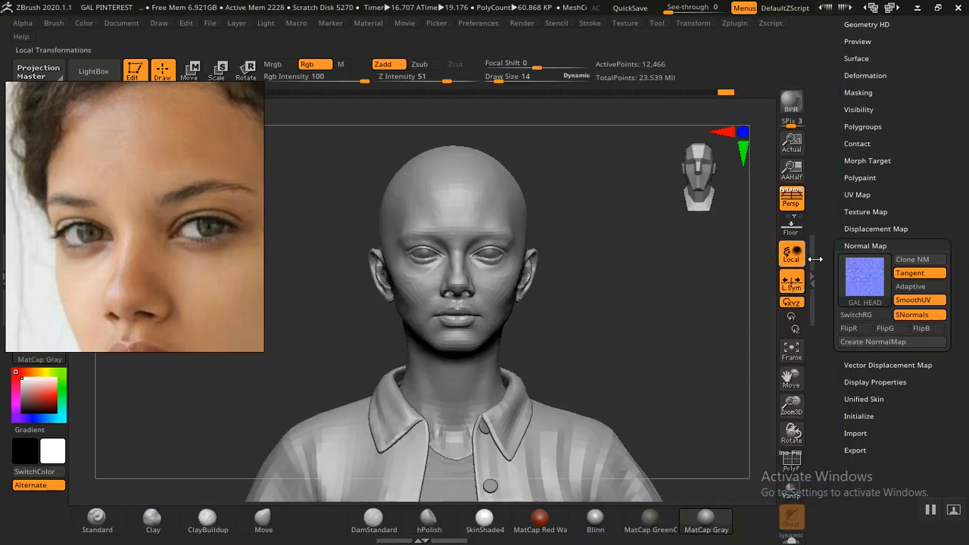
Create the head's displacement map with SmoothUV and Flip V enabled and inspect its thumbnail.
{"action": "left_click", "coordinate": [859, 230]}
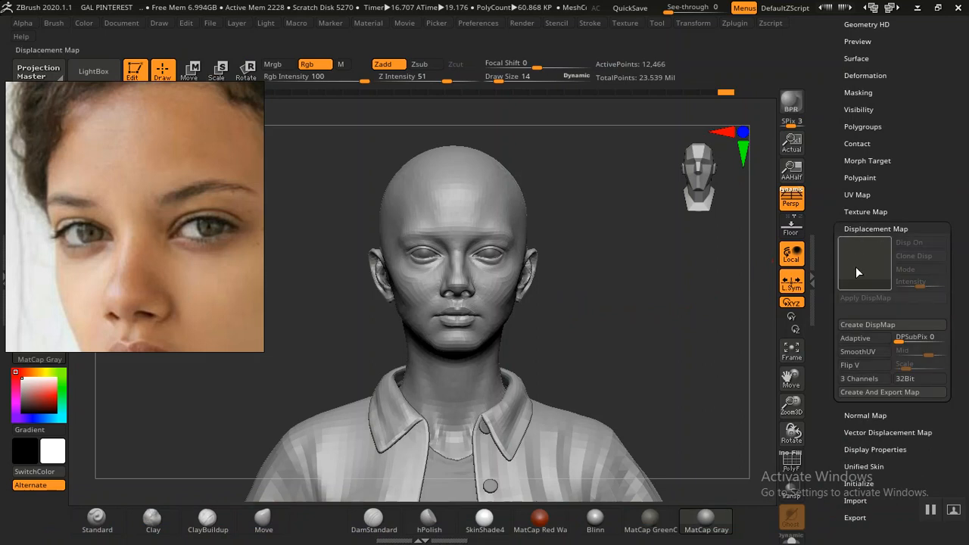
{"action": "left_click", "coordinate": [864, 350]}
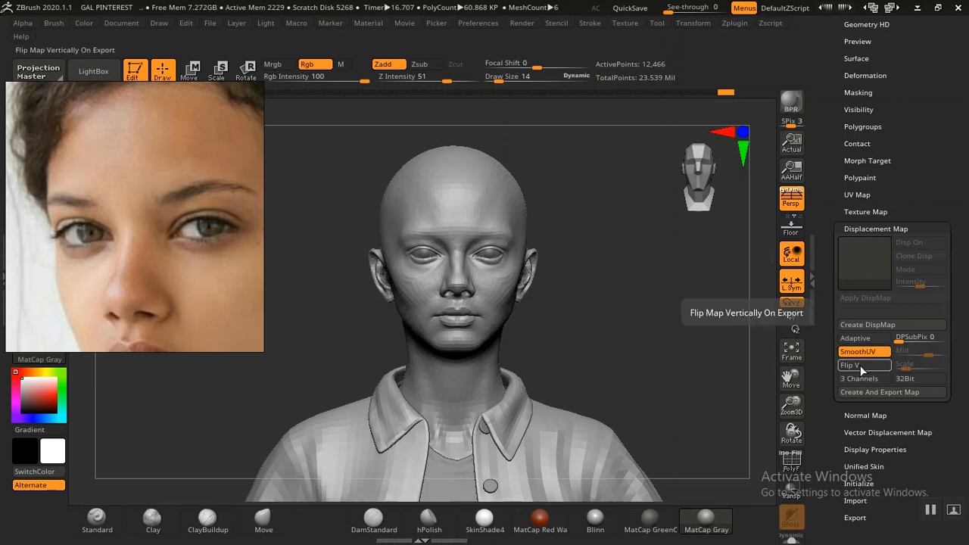
{"action": "left_click", "coordinate": [861, 367]}
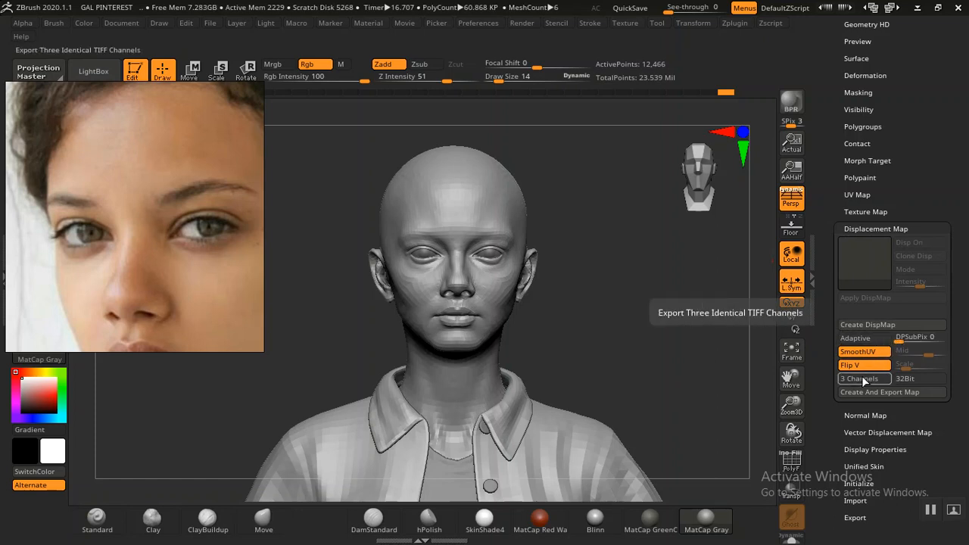
{"action": "left_click", "coordinate": [860, 324]}
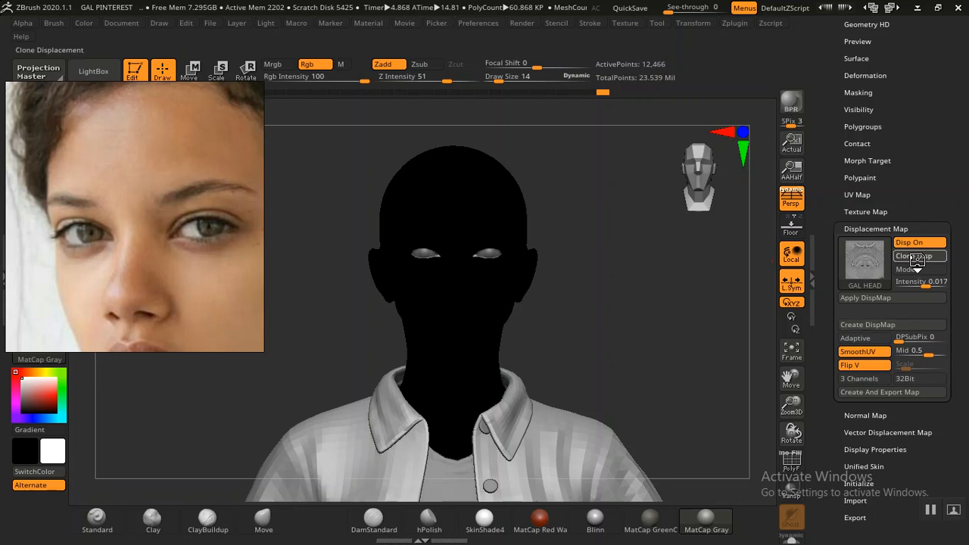
{"action": "mouse_move", "coordinate": [868, 268]}
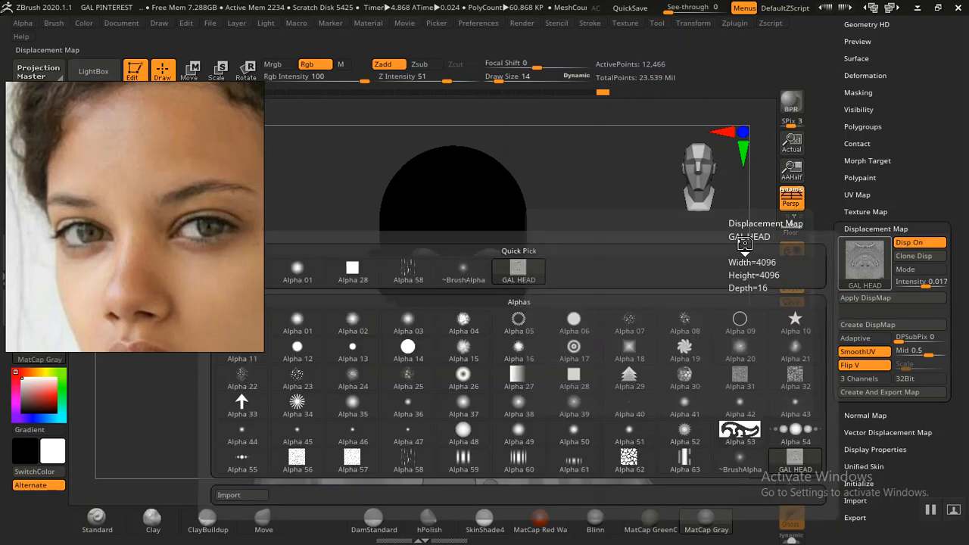
Turn off the displacement and the black texture map displayed on the head.
{"action": "left_click", "coordinate": [914, 243]}
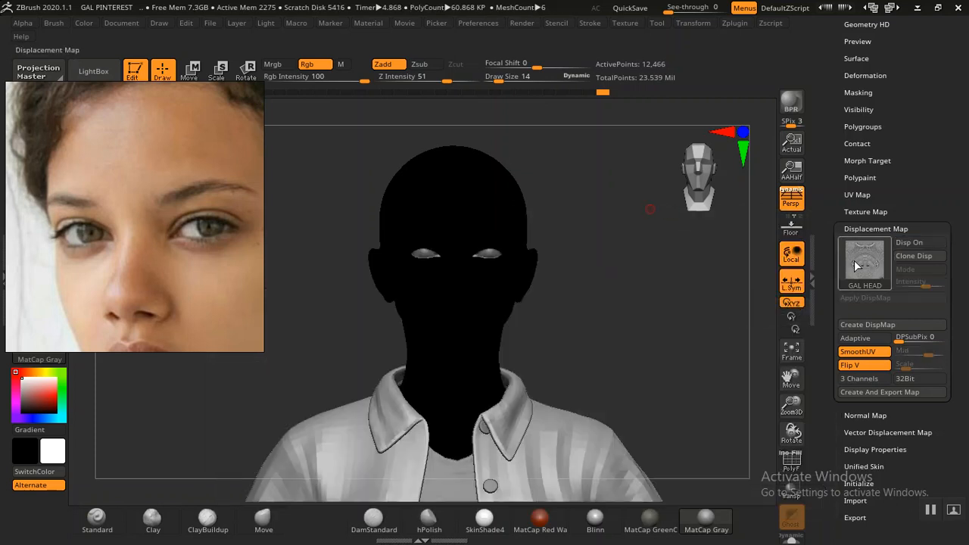
{"action": "left_click_drag", "start_coordinate": [644, 298], "coordinate": [647, 298]}
{"action": "left_click", "coordinate": [862, 212]}
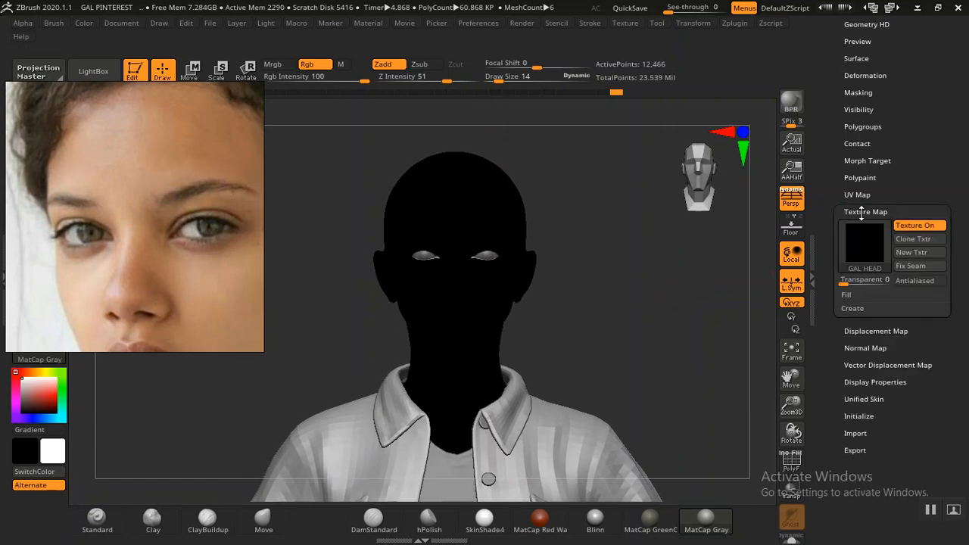
{"action": "left_click", "coordinate": [912, 226]}
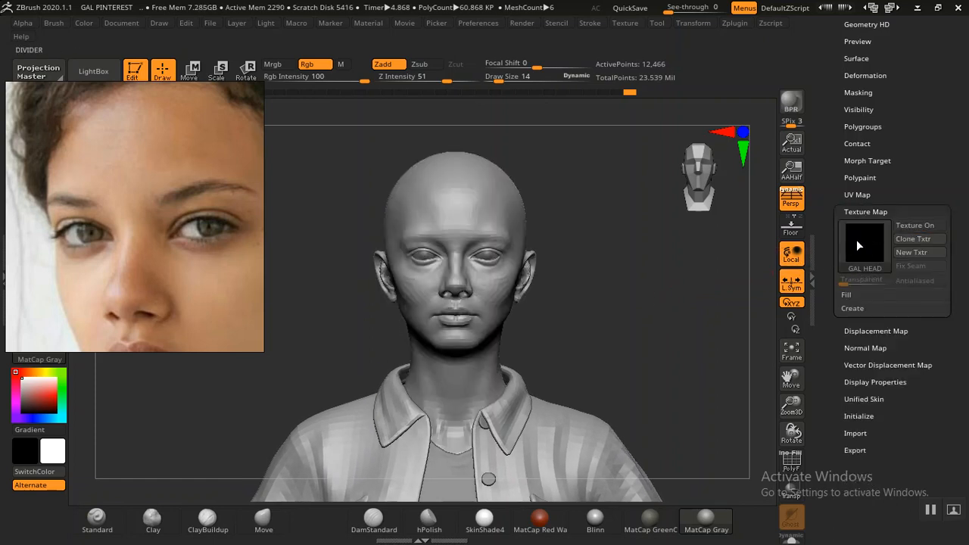
{"action": "left_click", "coordinate": [867, 212]}
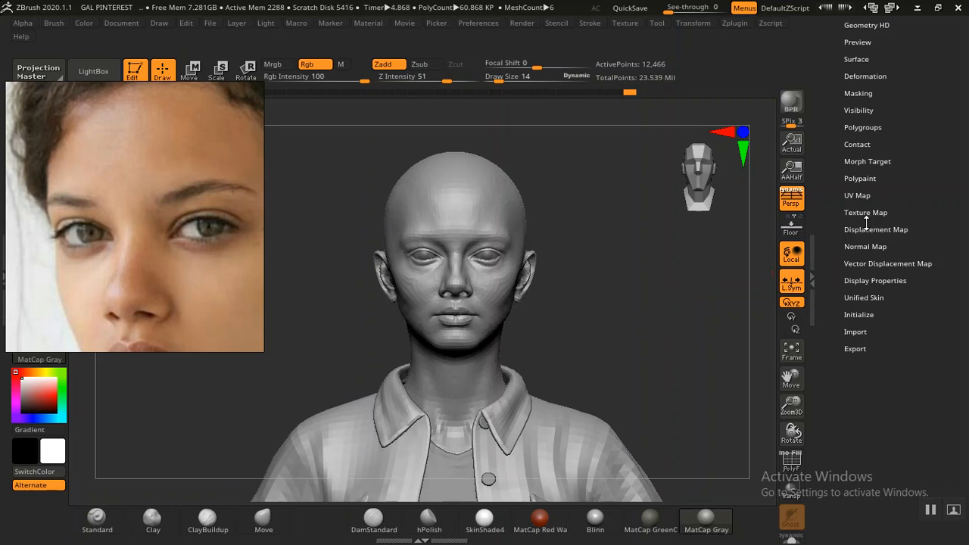
Check whether the texture library contains the head's displacement map.
{"action": "left_click", "coordinate": [866, 227]}
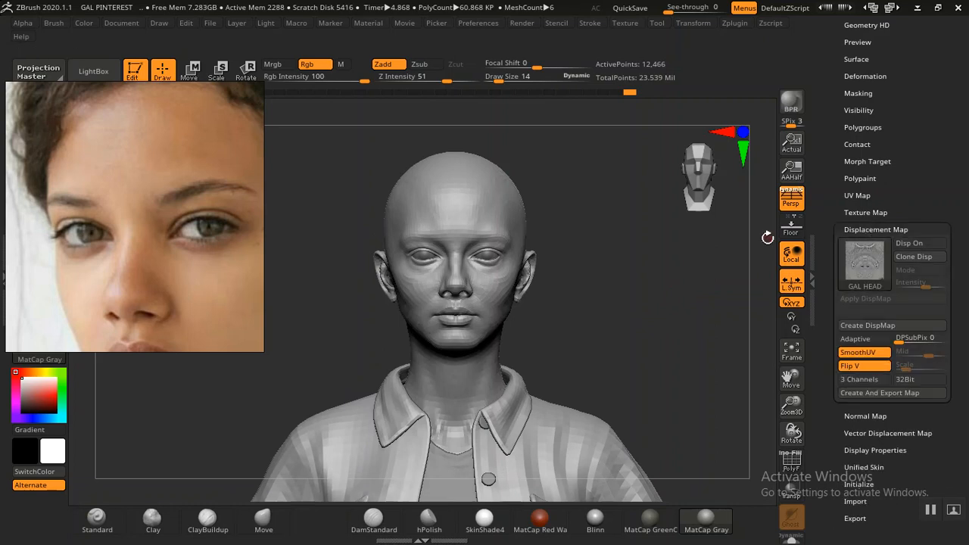
{"action": "left_click", "coordinate": [616, 24]}
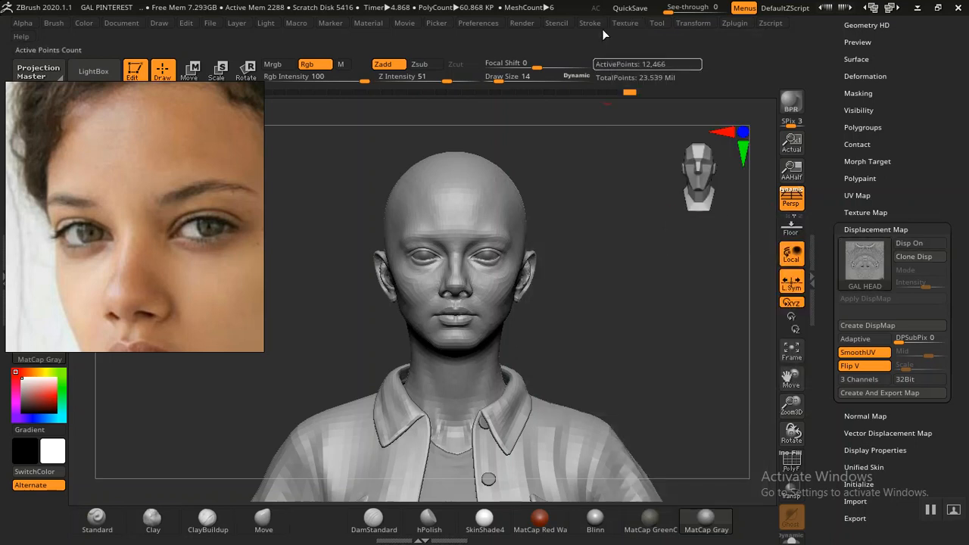
{"action": "left_click", "coordinate": [625, 24]}
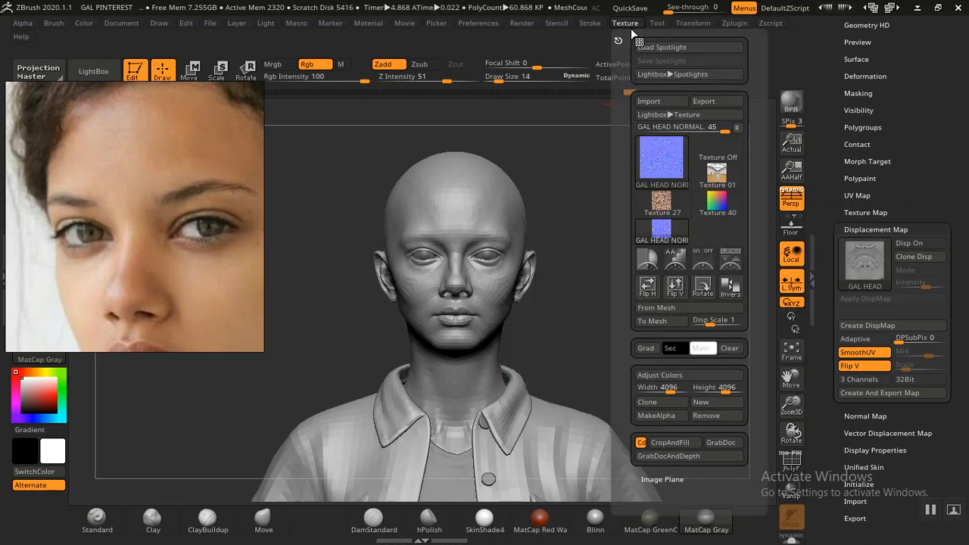
{"action": "left_click", "coordinate": [676, 227]}
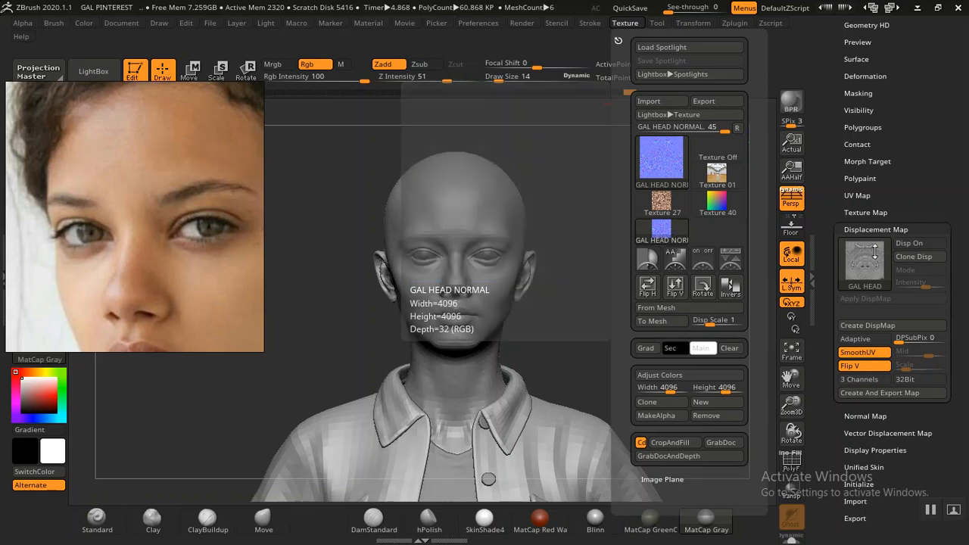
Re-enable the head's displacement and try to clone the displacement map into the texture library.
{"action": "left_click", "coordinate": [912, 243]}
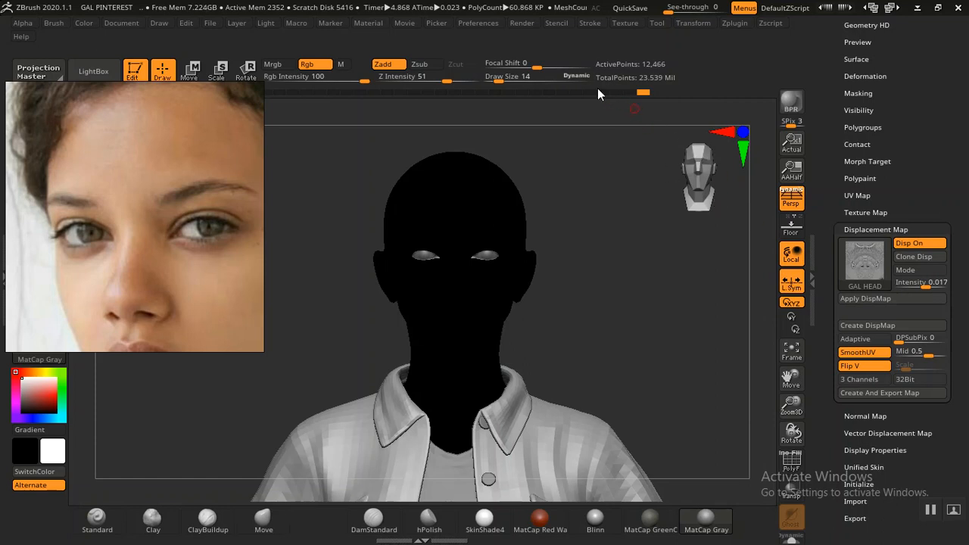
{"action": "left_click", "coordinate": [628, 24]}
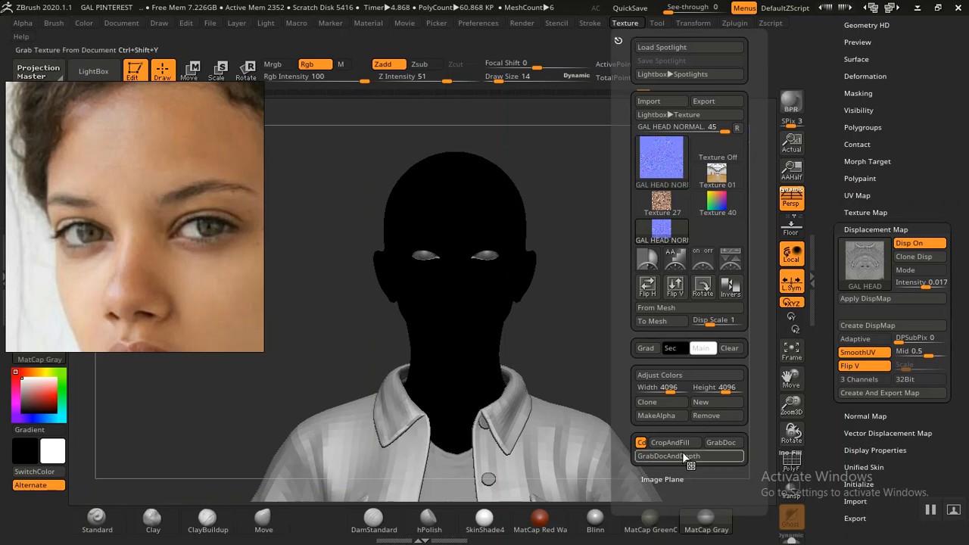
{"action": "left_click_drag", "start_coordinate": [956, 209], "coordinate": [956, 200]}
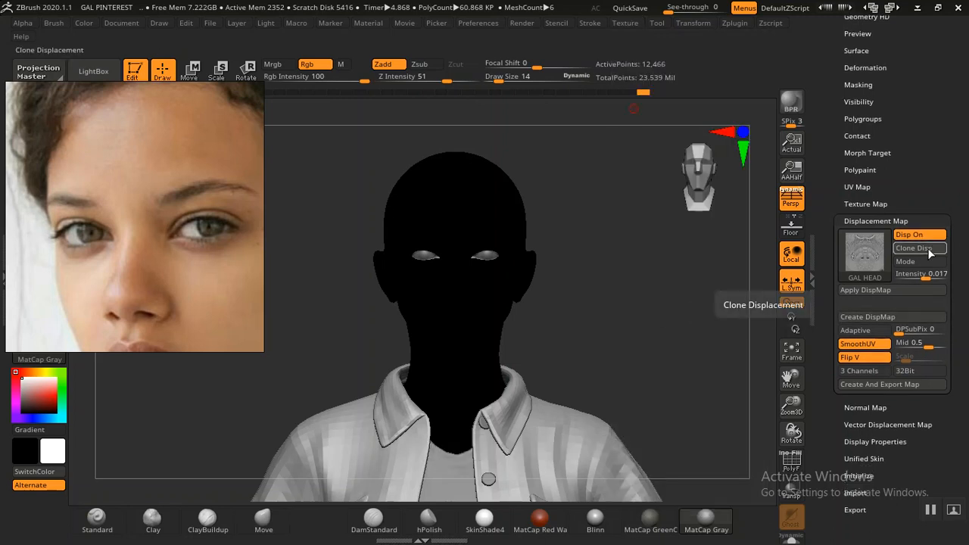
{"action": "left_click", "coordinate": [930, 254]}
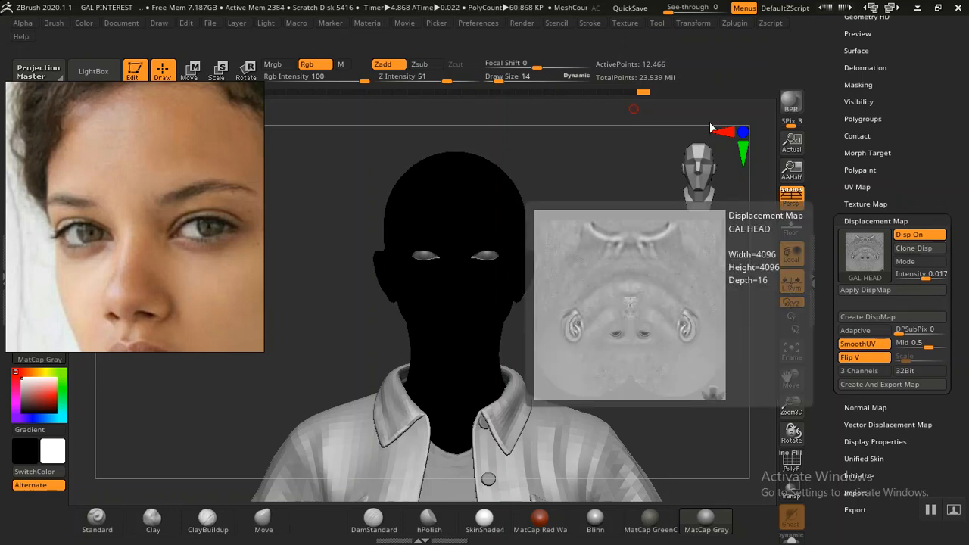
{"action": "mouse_move", "coordinate": [634, 25]}
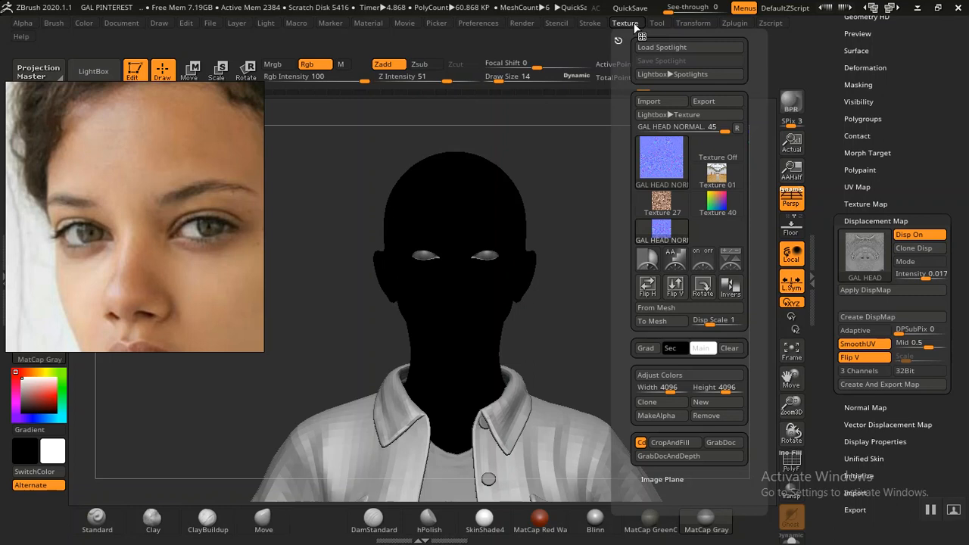
Clone the head's texture map and look for the copy in the texture library.
{"action": "left_click", "coordinate": [862, 204]}
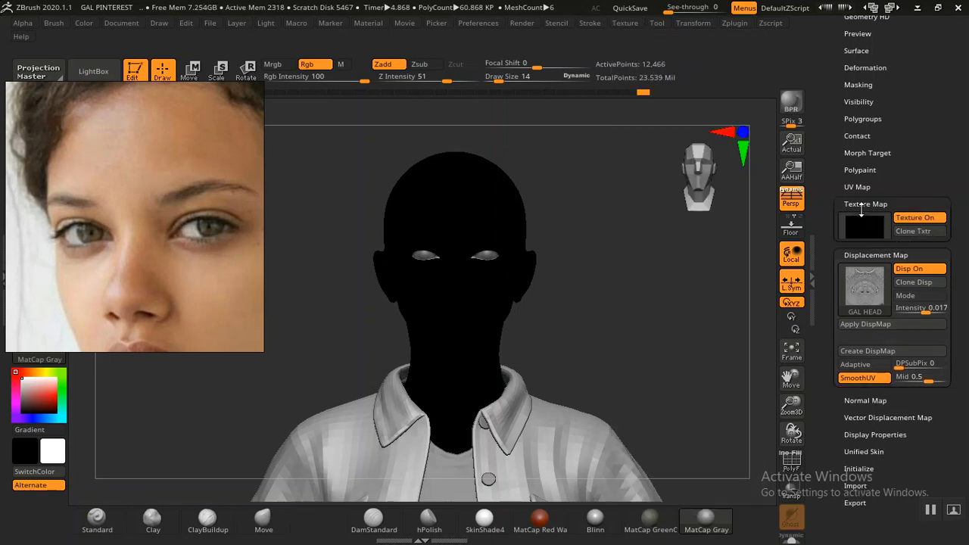
{"action": "left_click", "coordinate": [918, 230]}
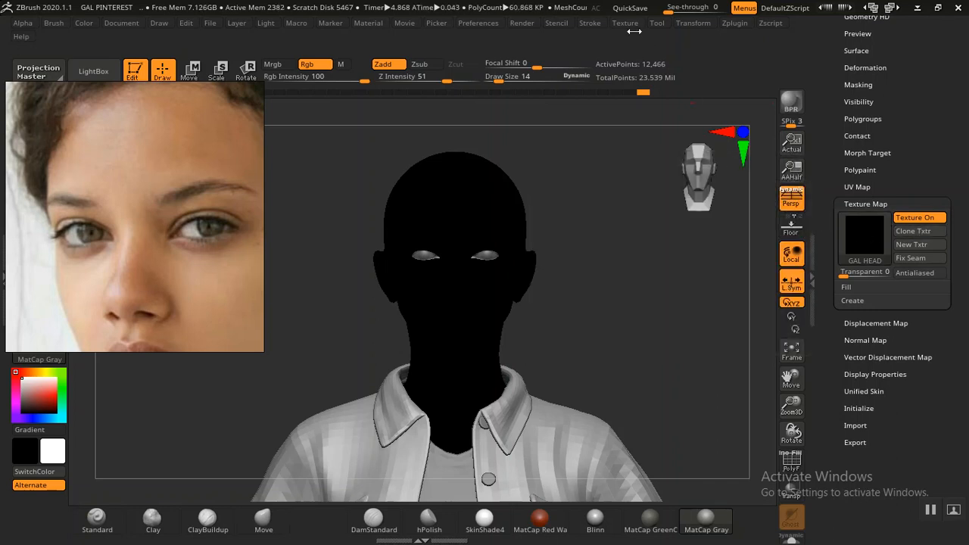
{"action": "mouse_move", "coordinate": [725, 240]}
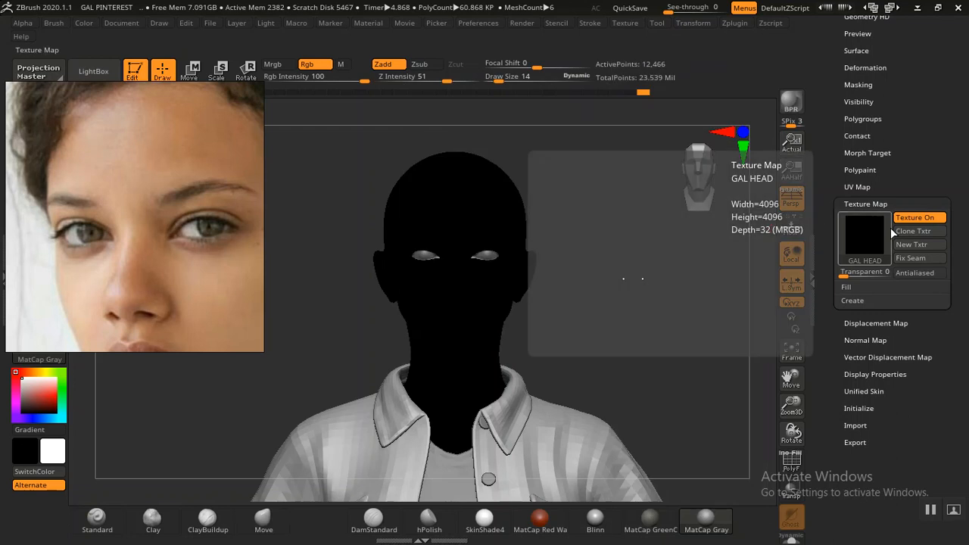
Turn off the head's texture map and reopen the displacement map settings with displacement display off.
{"action": "left_click", "coordinate": [911, 218]}
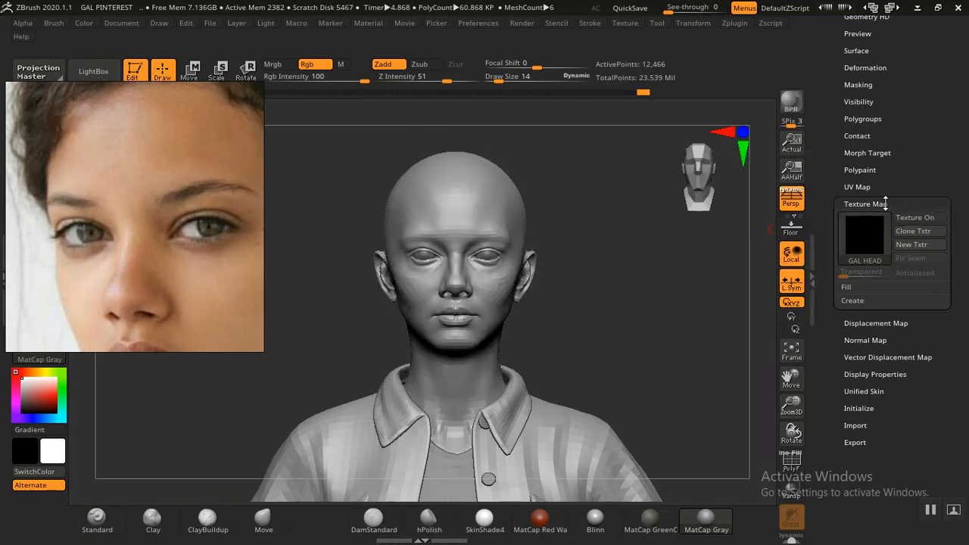
{"action": "left_click", "coordinate": [865, 204]}
{"action": "left_click", "coordinate": [872, 220]}
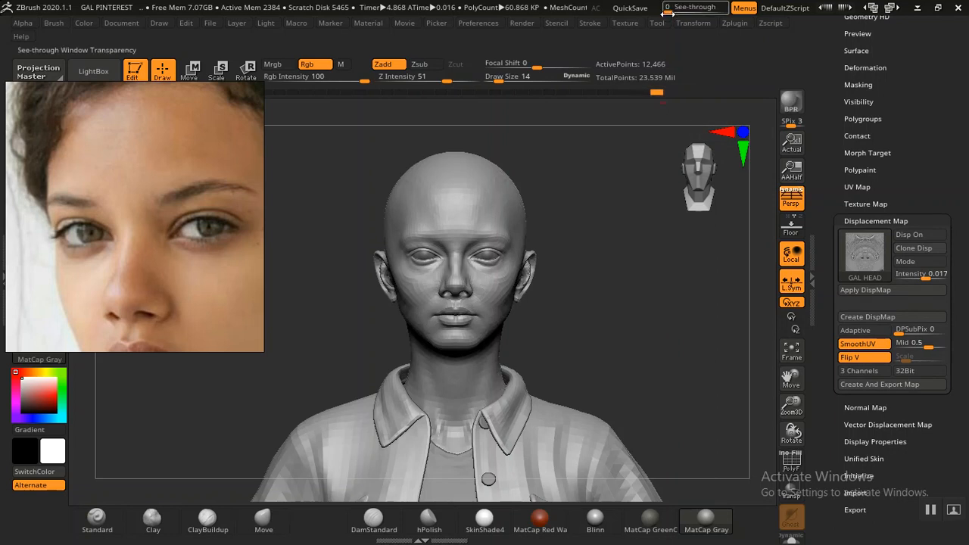
Create and export the displacement map to ZTEXTURES as GAL HEAD.tif in 16Bits 1 Channel format, without exporting the base mesh.
{"action": "left_click", "coordinate": [864, 384]}
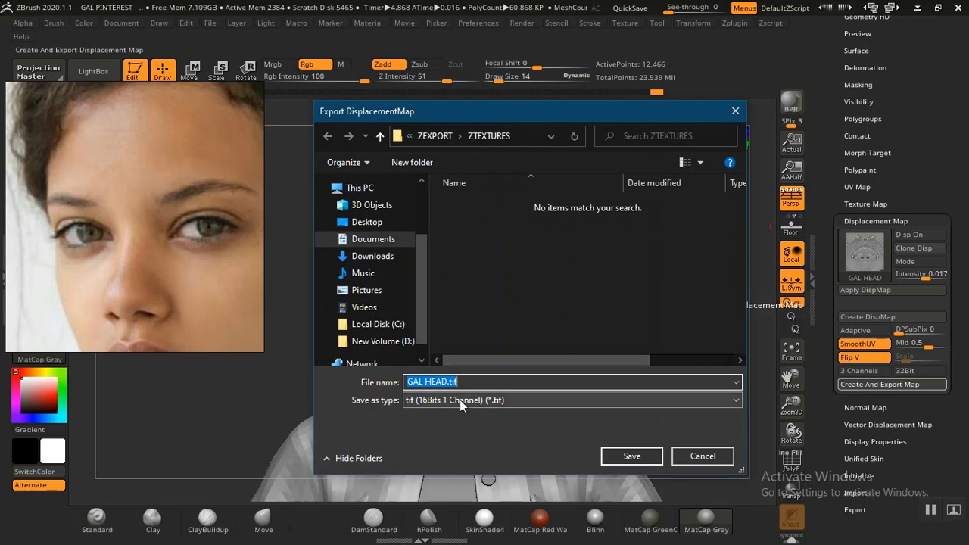
{"action": "left_click", "coordinate": [501, 399]}
{"action": "left_click", "coordinate": [501, 399]}
{"action": "left_click", "coordinate": [501, 398]}
{"action": "left_click", "coordinate": [501, 399]}
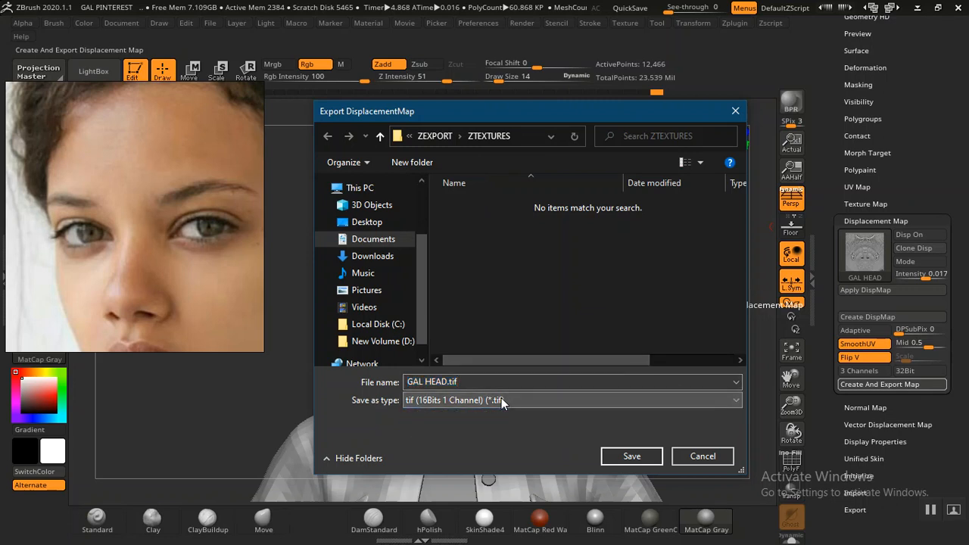
{"action": "left_click", "coordinate": [620, 457]}
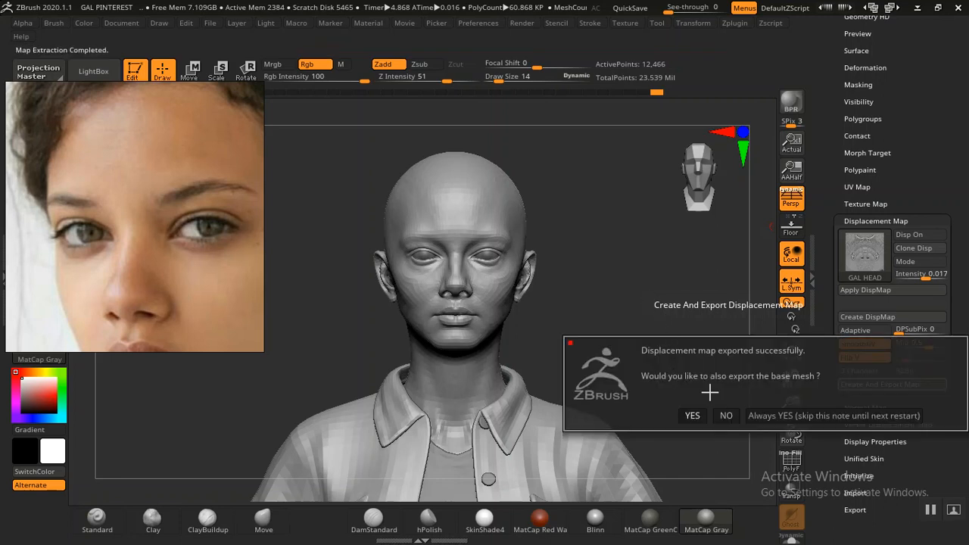
{"action": "left_click", "coordinate": [727, 414]}
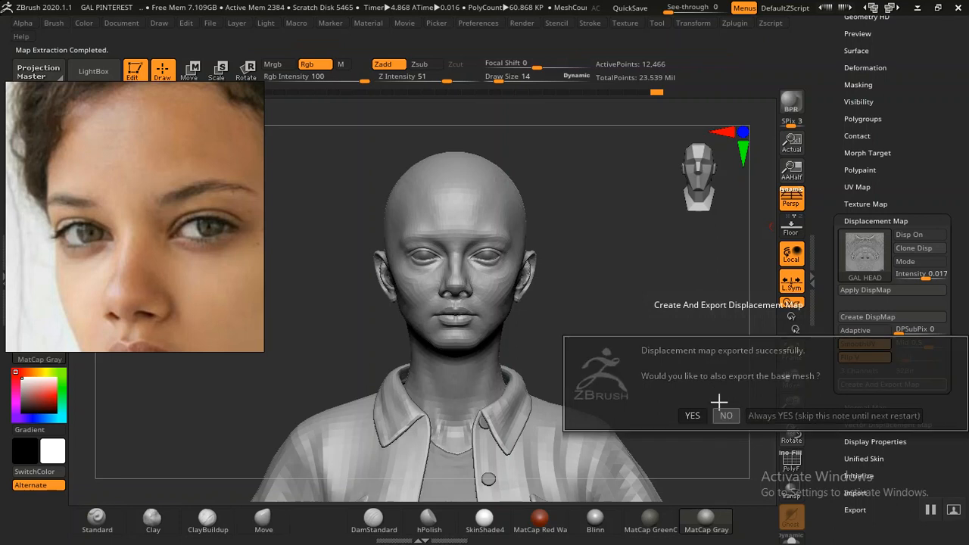
Examine the exported GAL HEAD.tif in the ZTEXTURES folder in File Explorer, then return to ZBrush.
{"action": "key", "text": "alt+Tab"}
{"action": "key", "text": "Tab"}
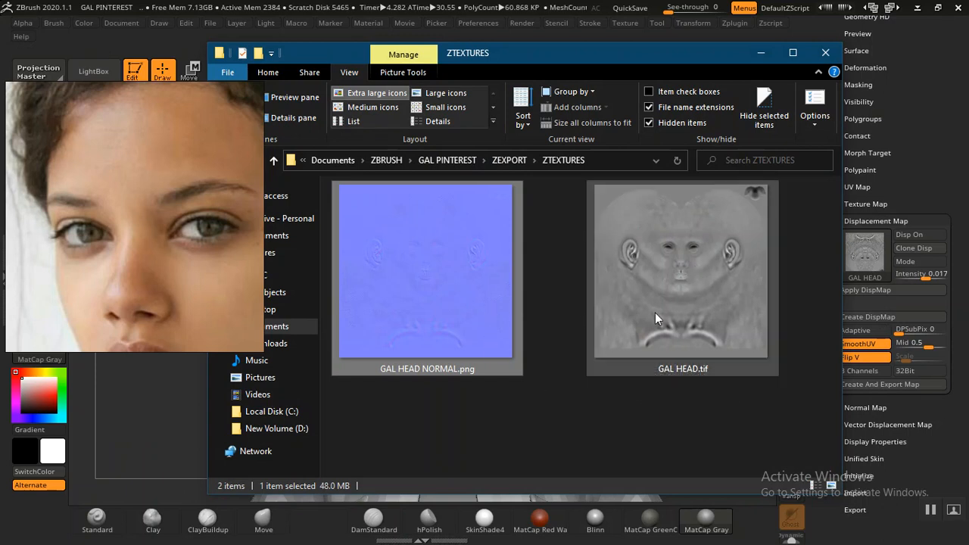
{"action": "left_click", "coordinate": [763, 53]}
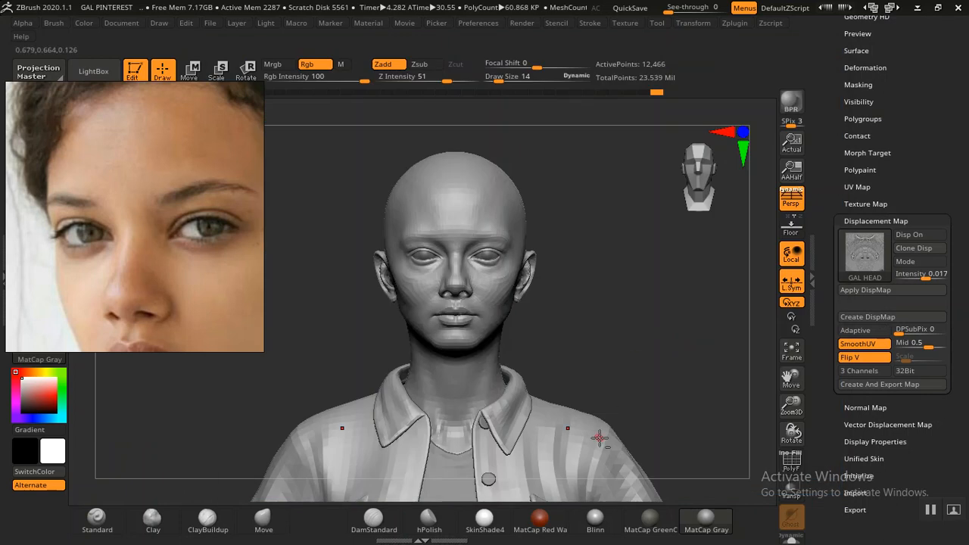
{"action": "key", "text": "alt+Tab"}
{"action": "key", "text": "alt+Tab"}
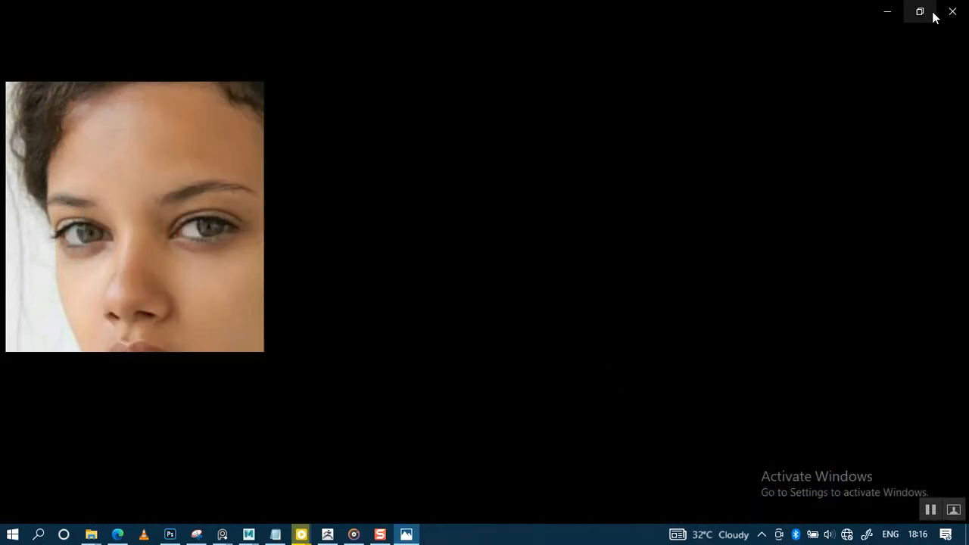
{"action": "key", "text": "alt+Tab"}
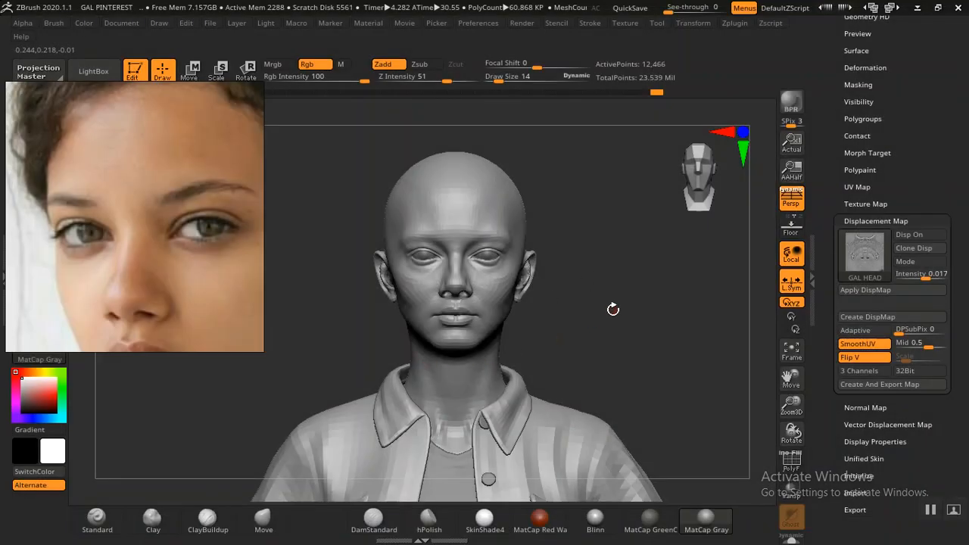
Compare GAL HEAD NORMAL.png with GAL HEAD.tif in the ZTEXTURES folder in File Explorer, then return to ZBrush.
{"action": "key", "text": "alt+Tab"}
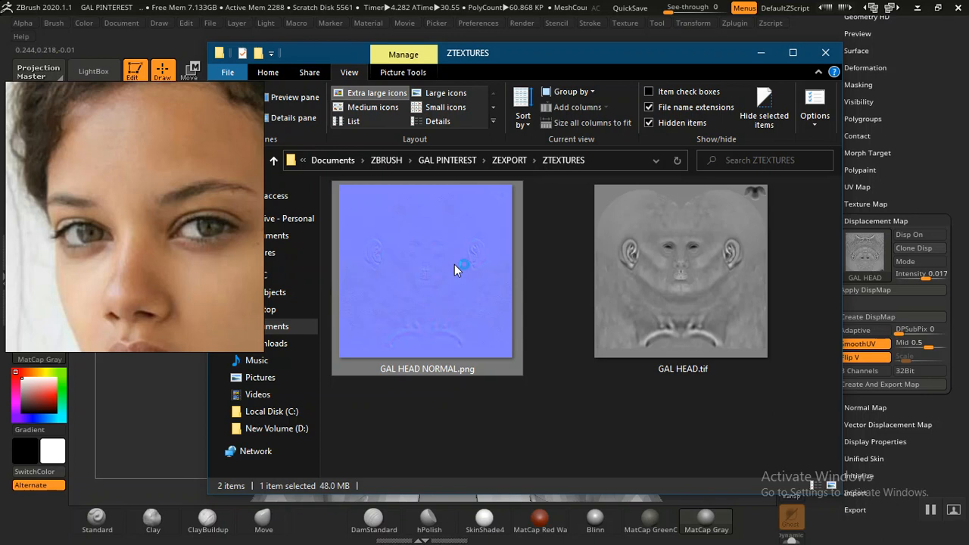
{"action": "left_click", "coordinate": [764, 52]}
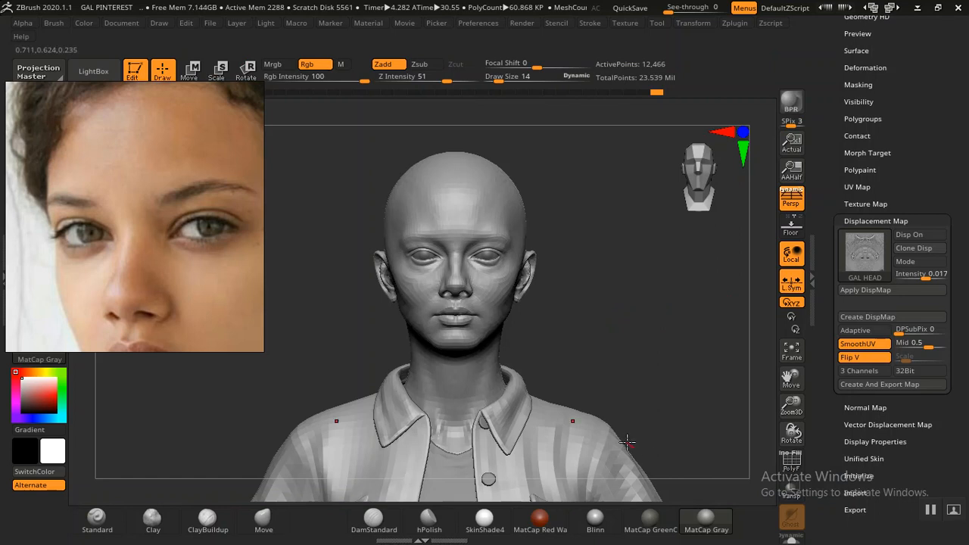
{"action": "key", "text": "alt+Tab"}
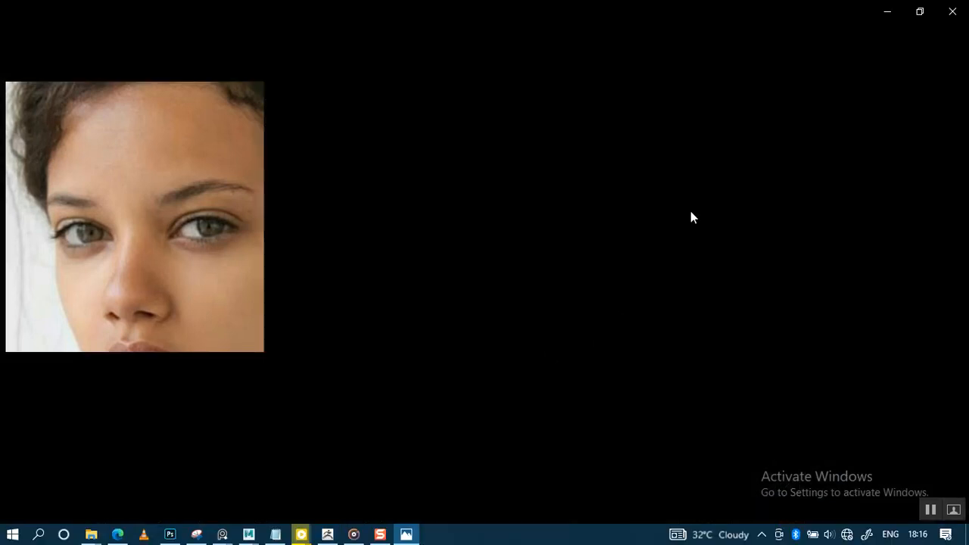
{"action": "left_click", "coordinate": [886, 11]}
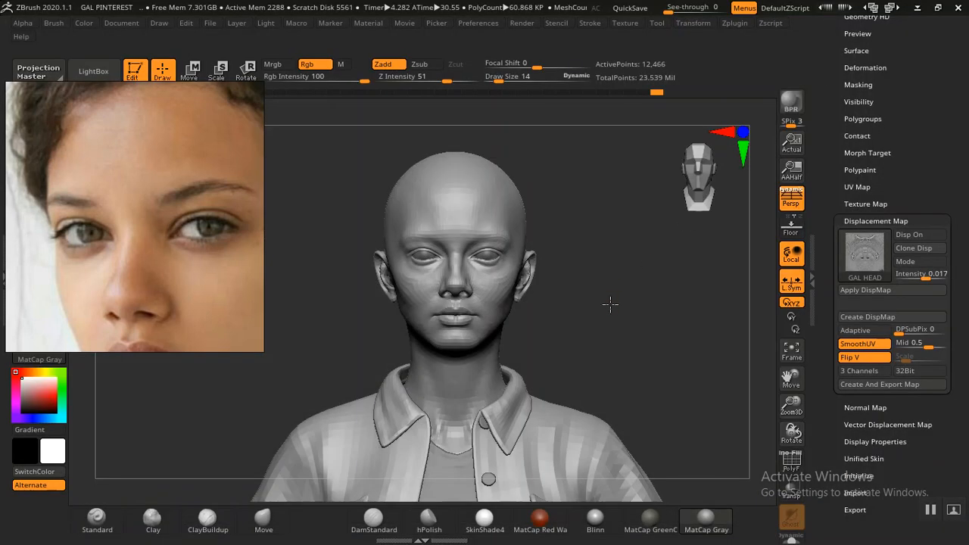
Make the JACKET_LOW subtool active.
{"action": "left_click_drag", "start_coordinate": [616, 344], "coordinate": [619, 268], "text": "alt"}
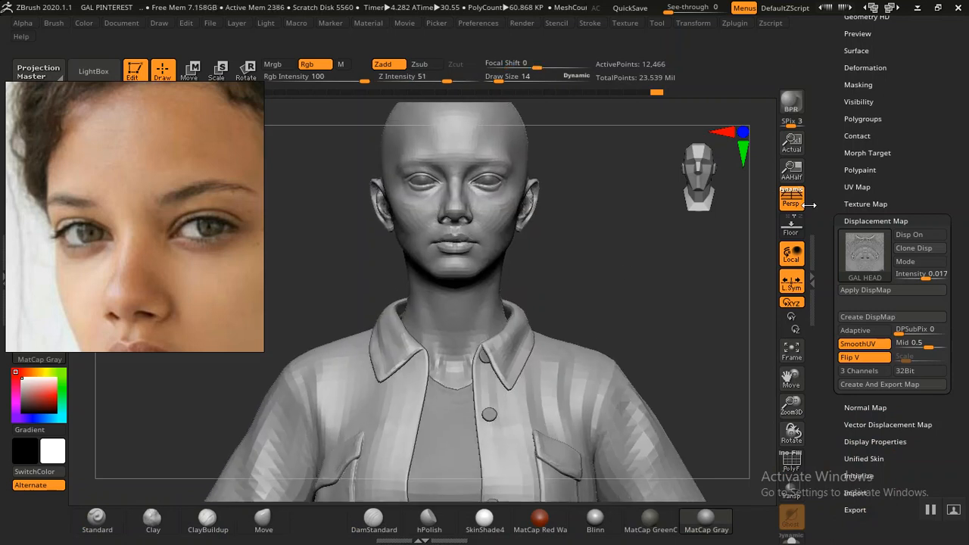
{"action": "scroll", "coordinate": [831, 209], "scroll_direction": "up", "scroll_amount": 5}
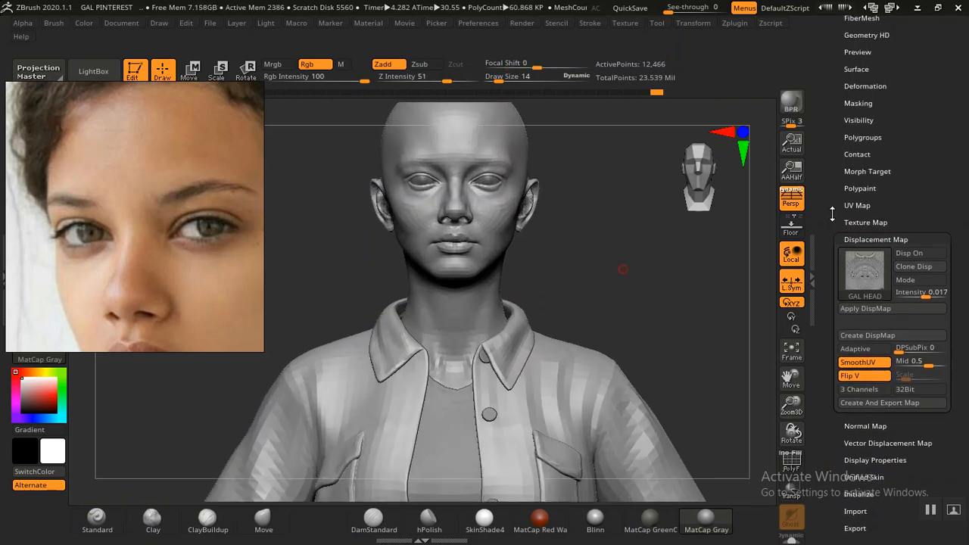
{"action": "scroll", "coordinate": [836, 158], "scroll_direction": "up", "scroll_amount": 5}
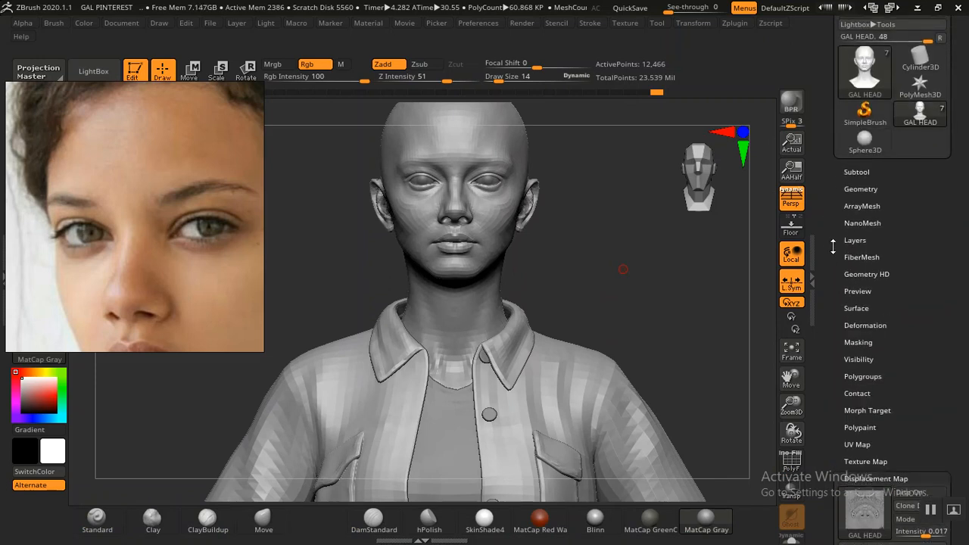
{"action": "left_click", "coordinate": [852, 175]}
{"action": "left_click_drag", "start_coordinate": [828, 288], "coordinate": [828, 248]}
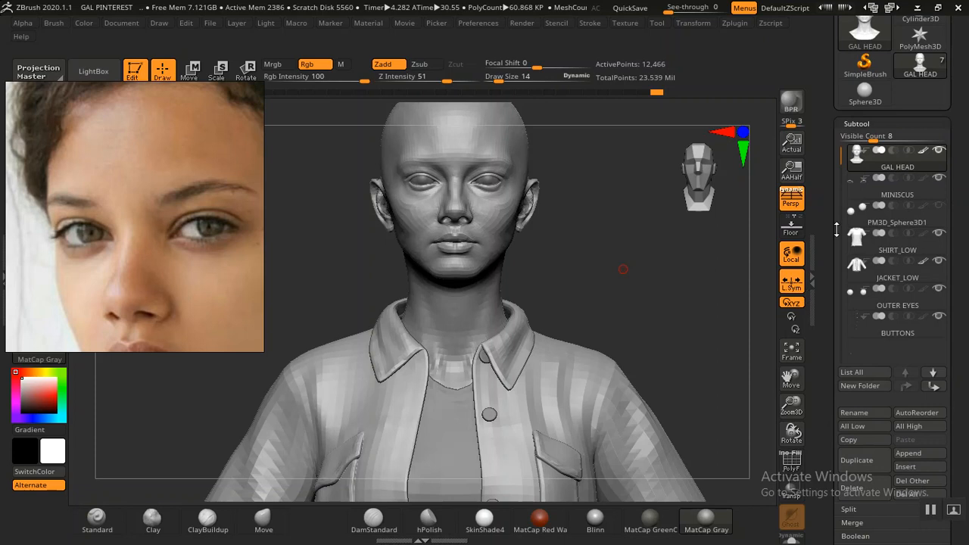
{"action": "left_click_drag", "start_coordinate": [835, 229], "coordinate": [827, 209]}
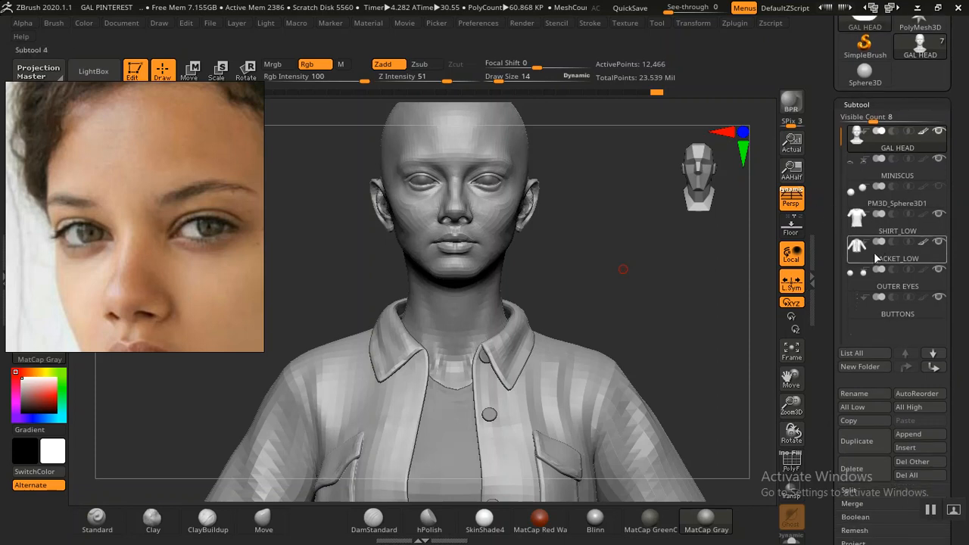
{"action": "left_click", "coordinate": [849, 259]}
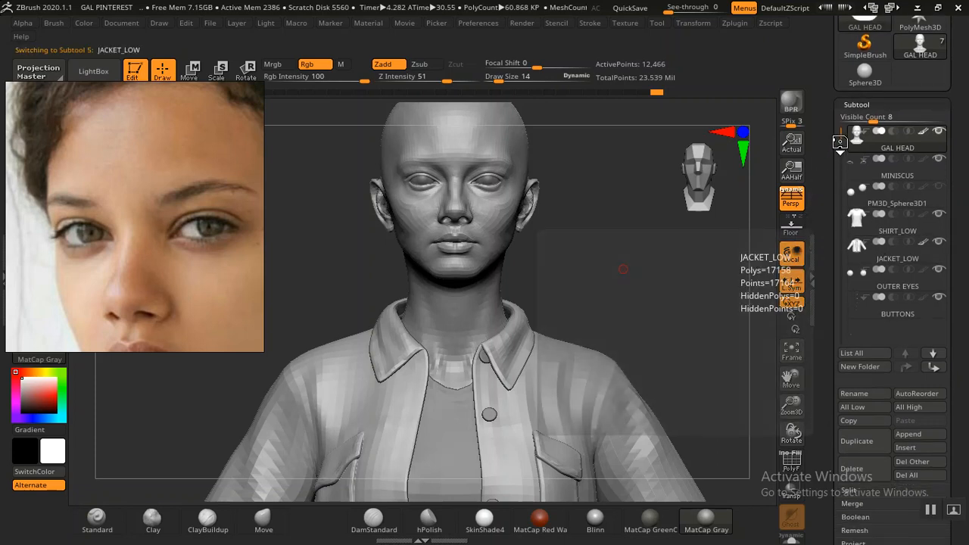
{"action": "left_click", "coordinate": [861, 104]}
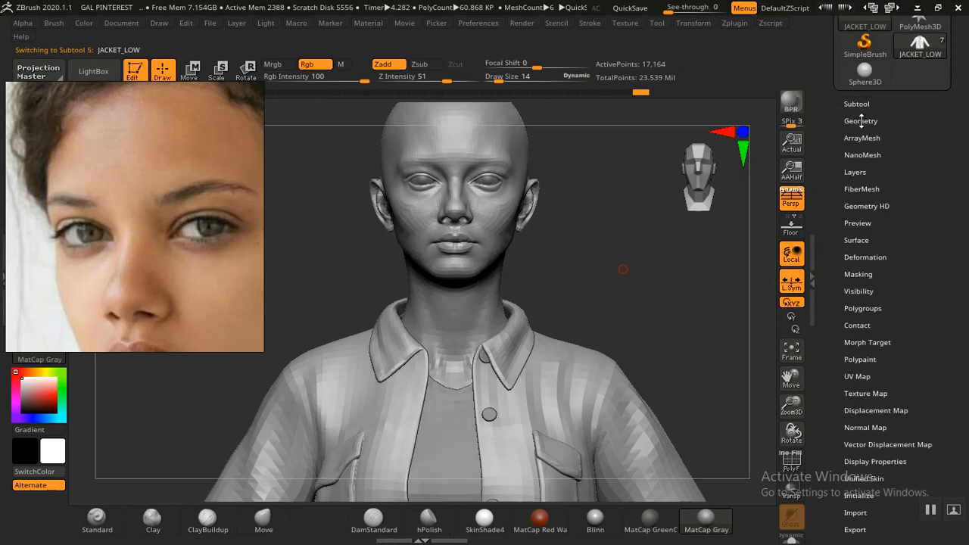
Check the jacket's subdivision level and set its UV map size to 4096.
{"action": "left_click", "coordinate": [861, 121]}
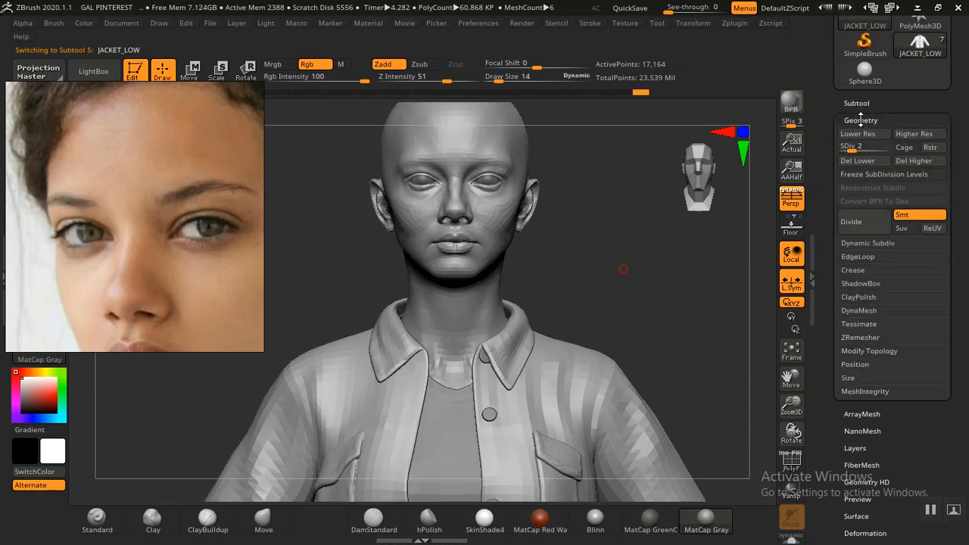
{"action": "left_click", "coordinate": [860, 121]}
{"action": "scroll", "coordinate": [855, 227], "scroll_direction": "down", "scroll_amount": 3}
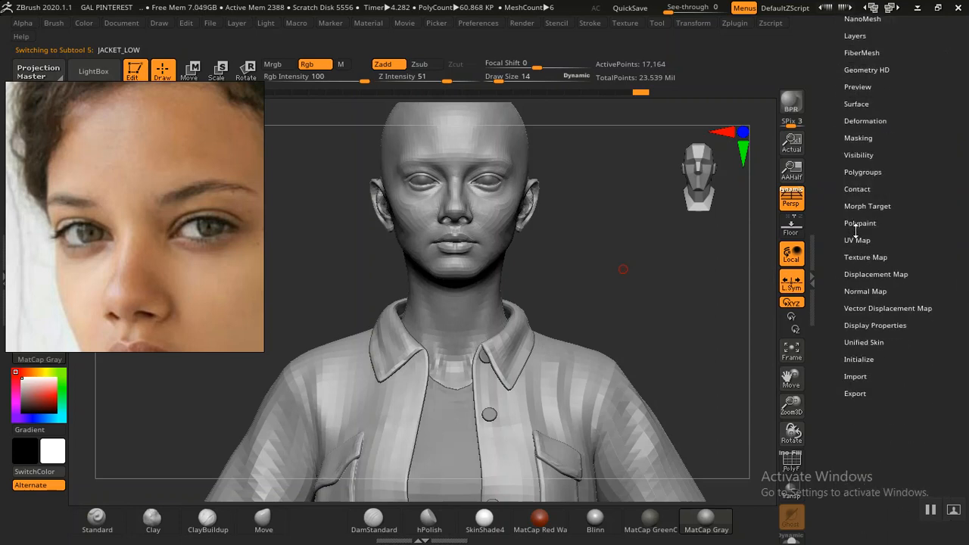
{"action": "left_click", "coordinate": [857, 240]}
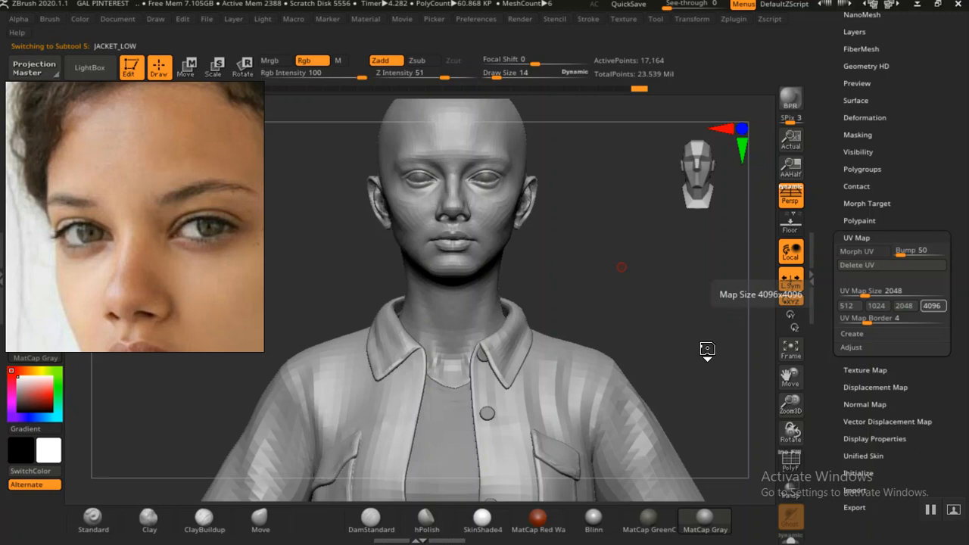
{"action": "left_click", "coordinate": [931, 305]}
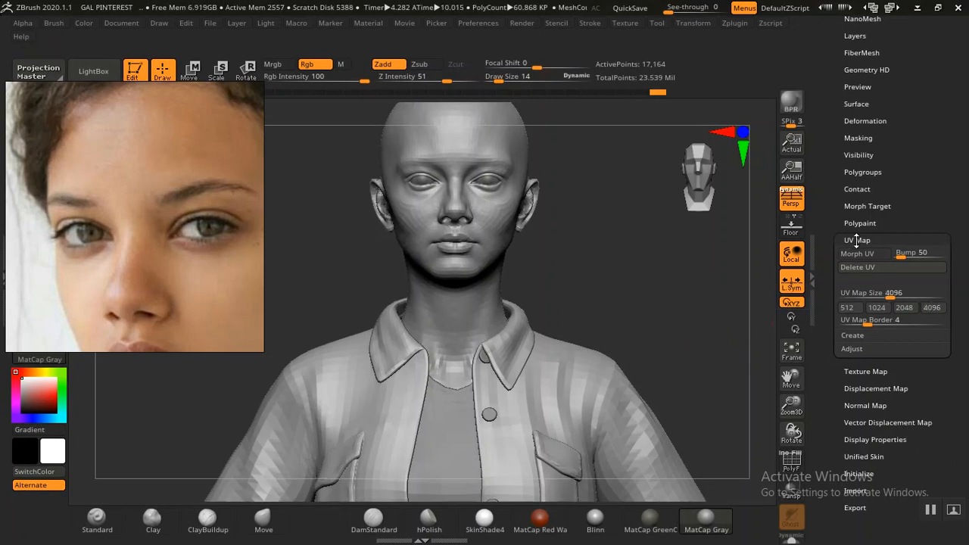
{"action": "left_click", "coordinate": [856, 241]}
{"action": "left_click", "coordinate": [855, 241]}
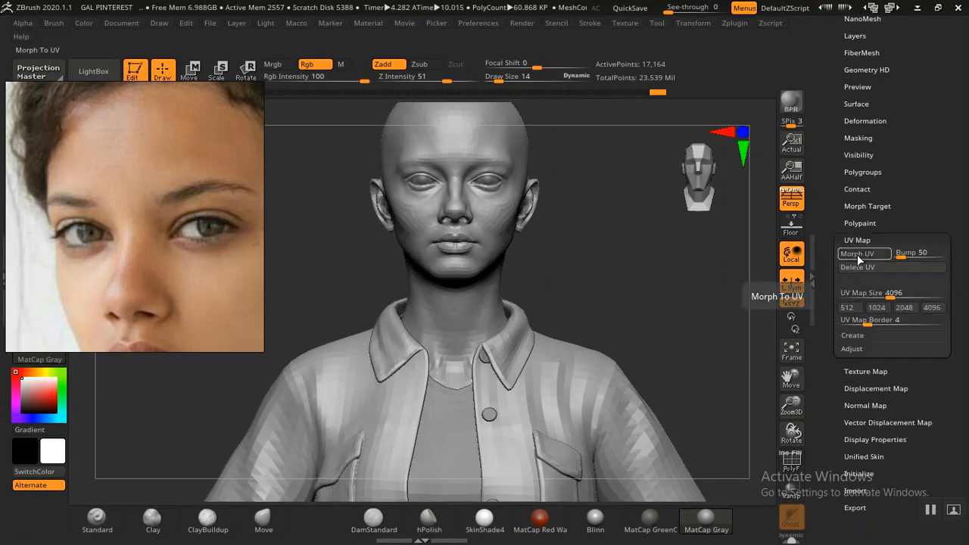
{"action": "left_click", "coordinate": [856, 241]}
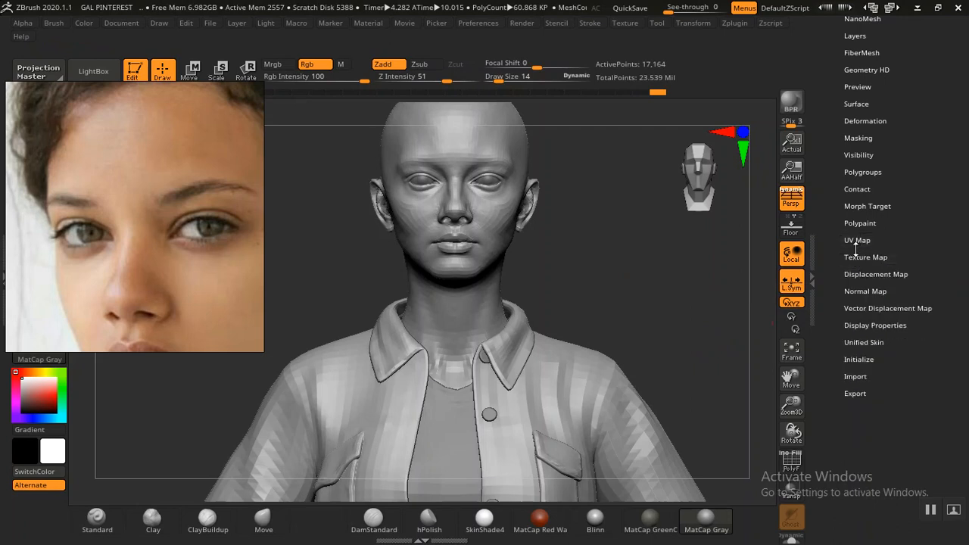
{"action": "left_click", "coordinate": [857, 240]}
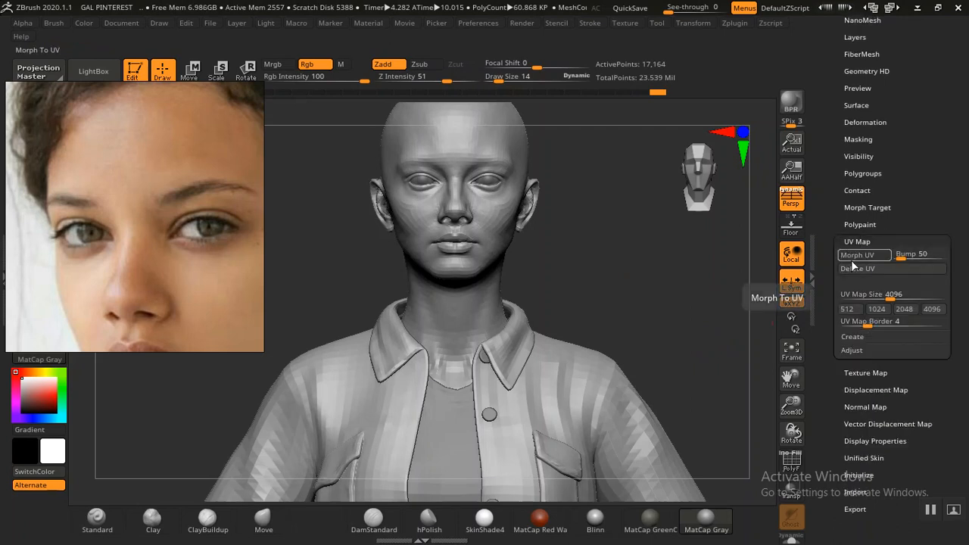
Select the PM3D_Sphere3D1 subtool and check its UV map settings for existing UVs.
{"action": "scroll", "coordinate": [855, 263], "scroll_direction": "up", "scroll_amount": 3}
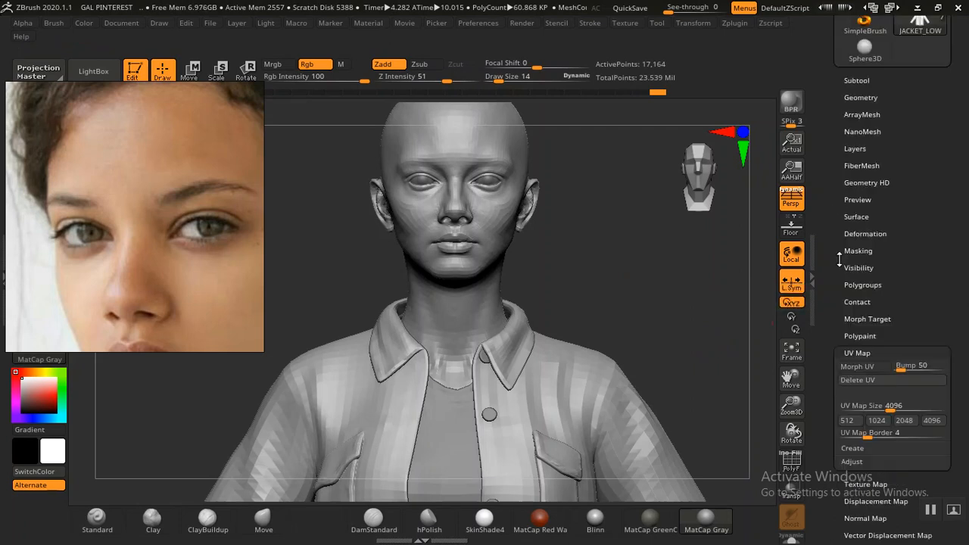
{"action": "left_click", "coordinate": [857, 84]}
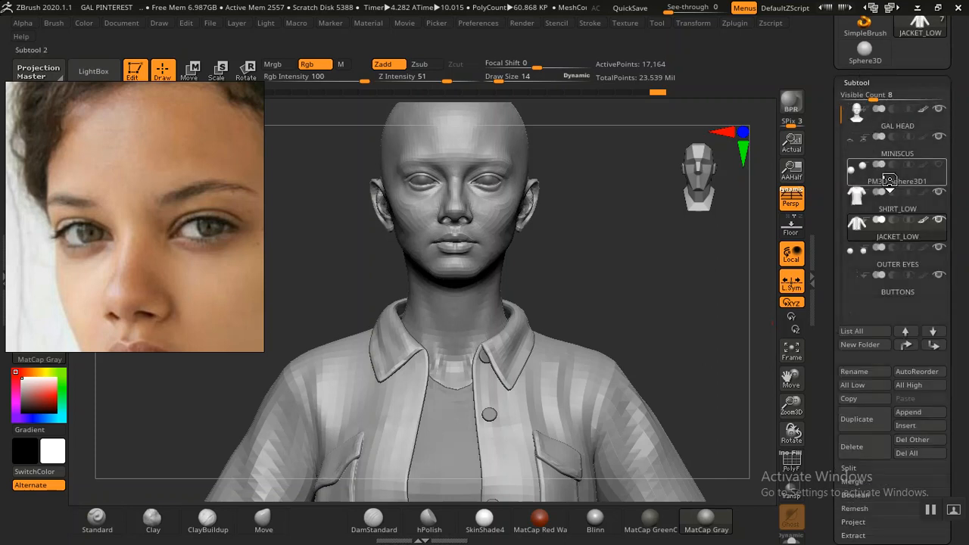
{"action": "left_click", "coordinate": [891, 181]}
{"action": "left_click", "coordinate": [856, 82]}
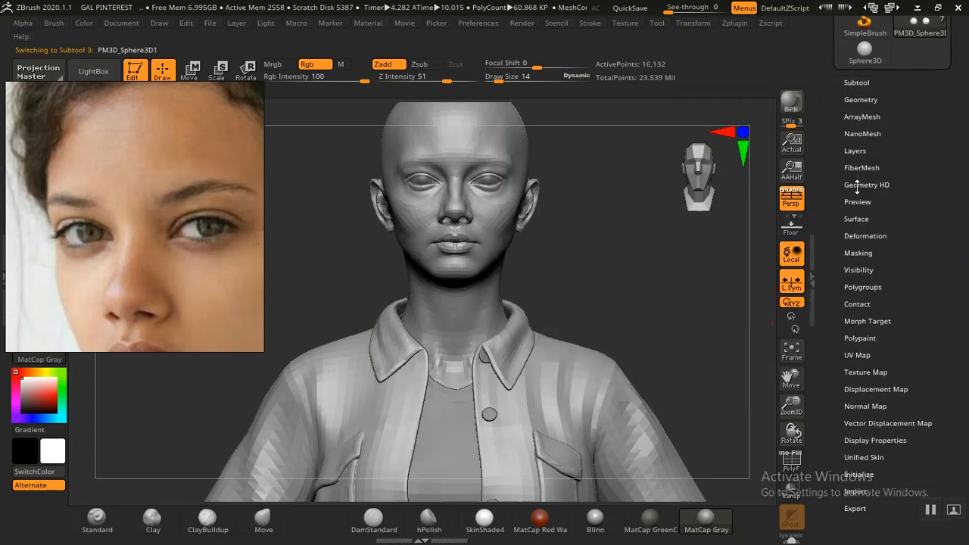
{"action": "left_click", "coordinate": [856, 355]}
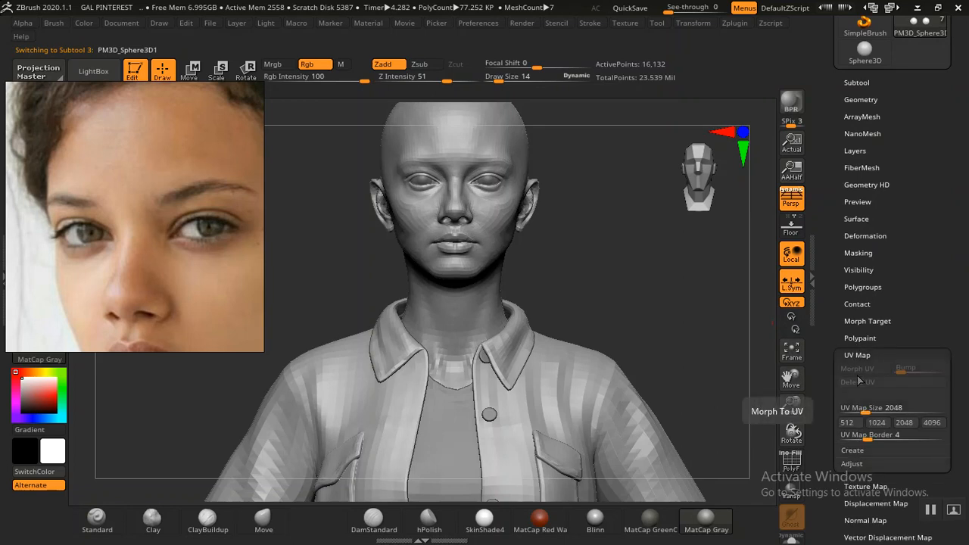
{"action": "left_click", "coordinate": [843, 354]}
Reselect the jacket subtool and review its UV map settings.
{"action": "left_click", "coordinate": [588, 395], "text": "alt"}
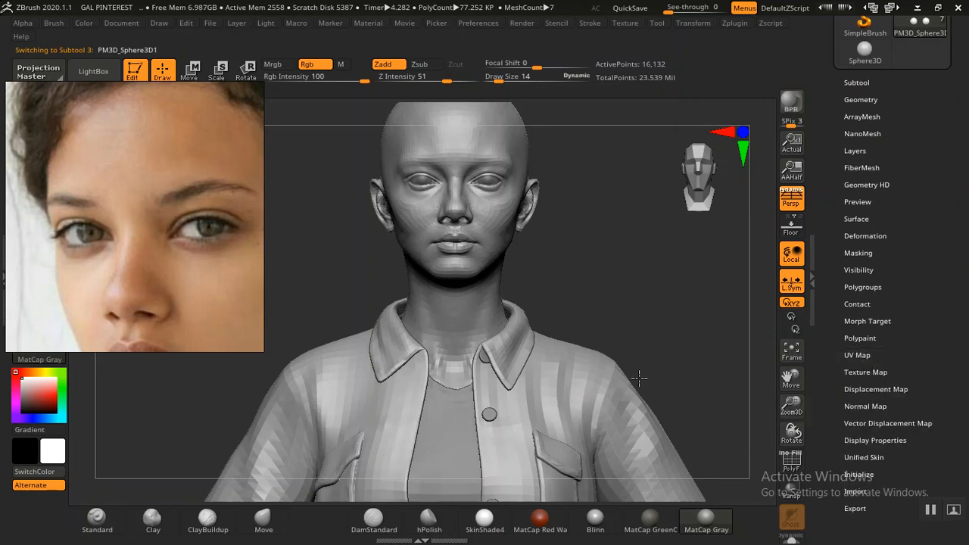
{"action": "left_click", "coordinate": [856, 355]}
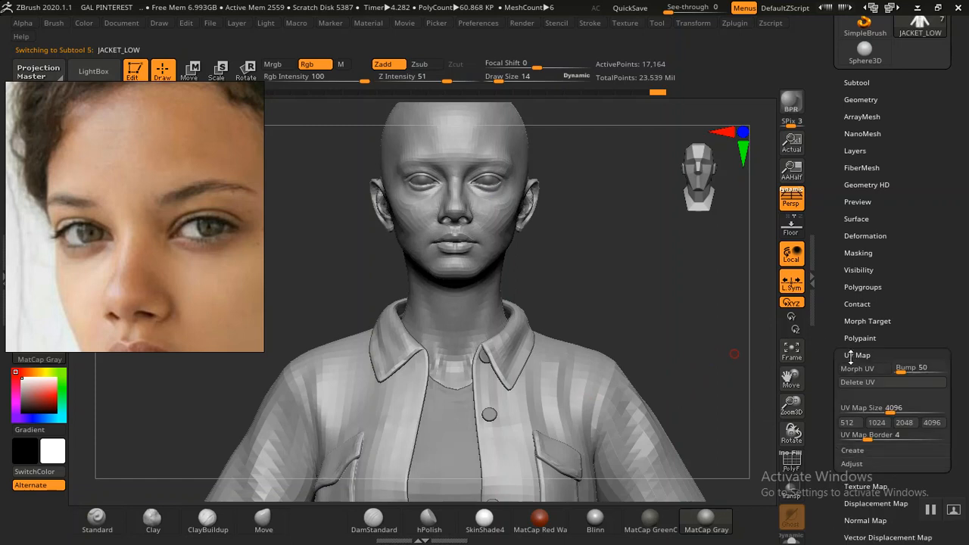
{"action": "left_click", "coordinate": [858, 81]}
{"action": "left_click", "coordinate": [857, 82]}
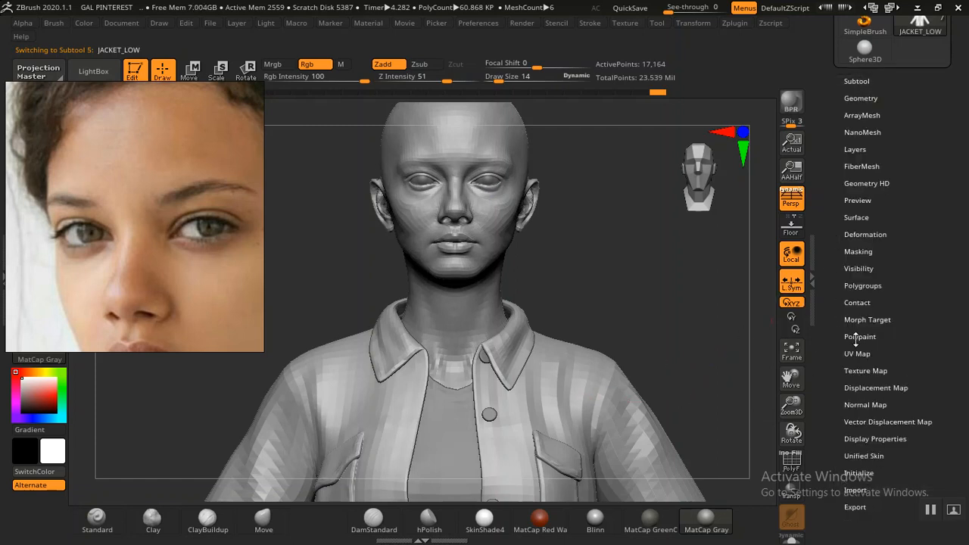
{"action": "left_click", "coordinate": [851, 354]}
Create the jacket's normal map with Tangent, SmoothUV and SNormals enabled.
{"action": "left_click_drag", "start_coordinate": [824, 367], "coordinate": [818, 276]}
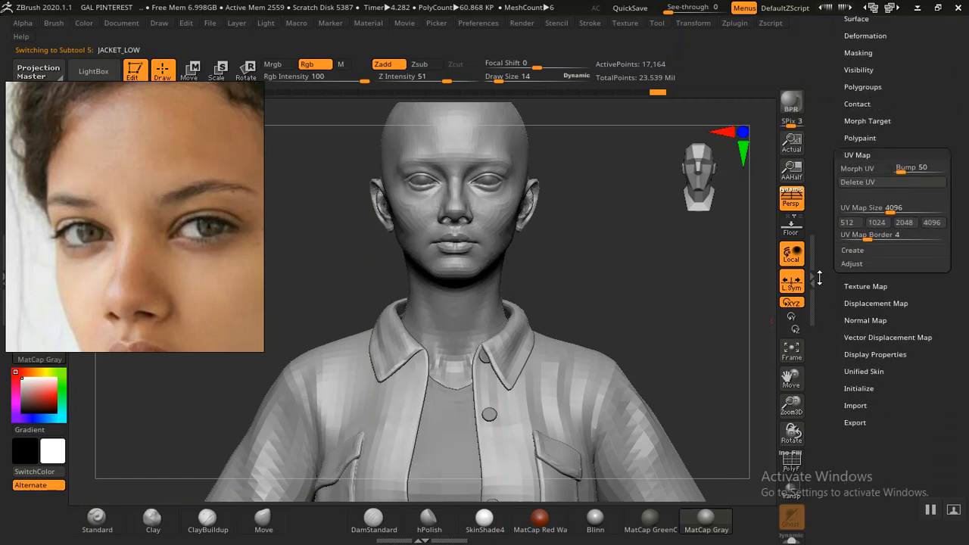
{"action": "left_click", "coordinate": [852, 319]}
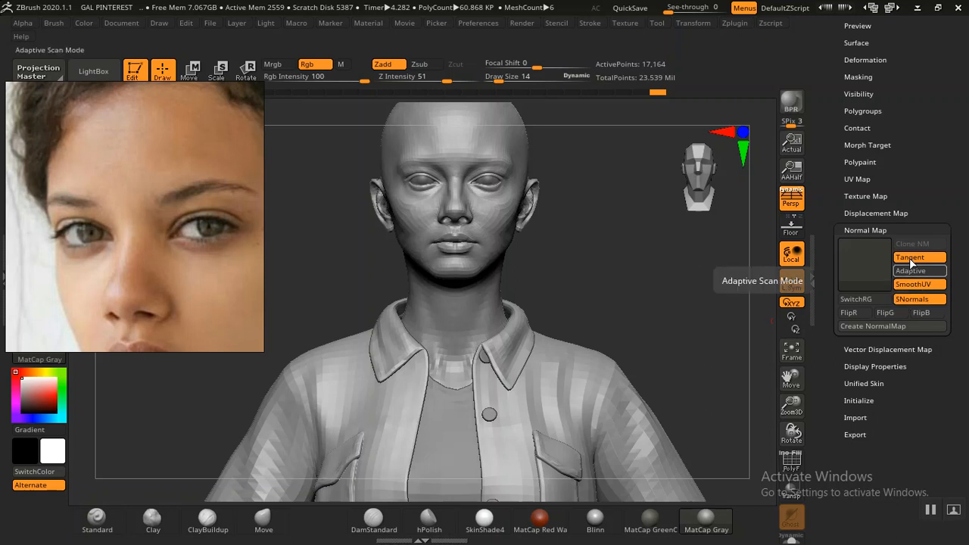
{"action": "left_click", "coordinate": [867, 327]}
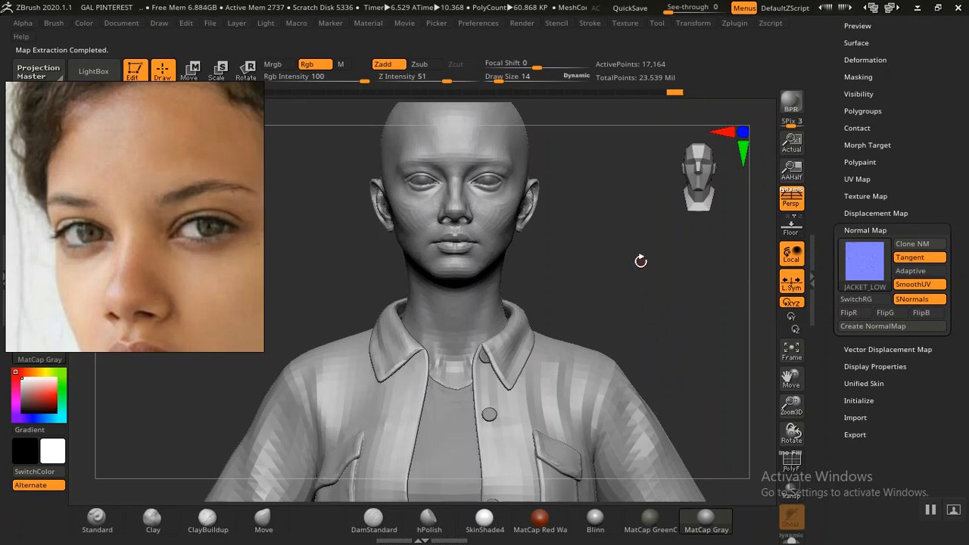
{"action": "mouse_move", "coordinate": [642, 265]}
{"action": "left_mouse_down"}
{"action": "mouse_move", "coordinate": [651, 268]}
{"action": "mouse_move", "coordinate": [640, 267]}
{"action": "left_mouse_up"}
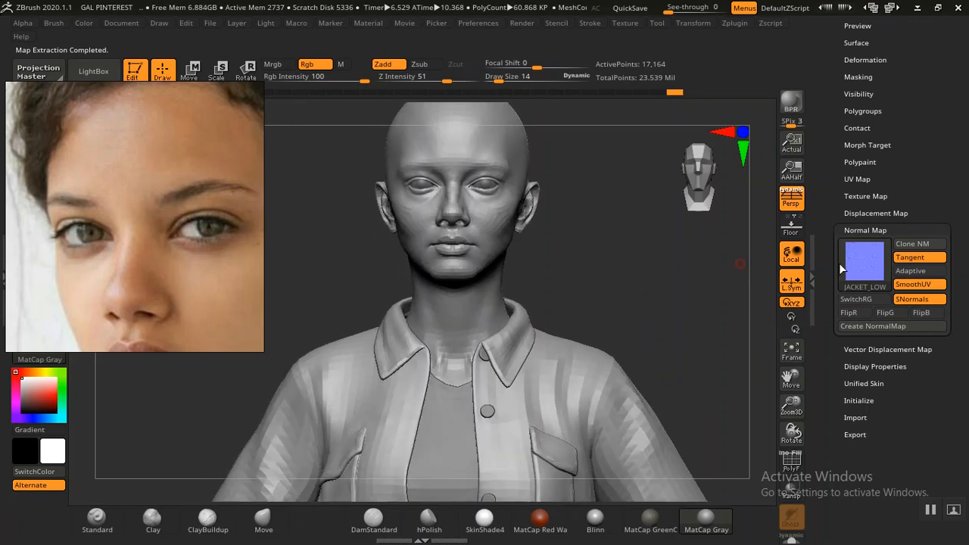
Clone the jacket's normal map into the texture library and flip the copy vertically.
{"action": "mouse_move", "coordinate": [867, 265]}
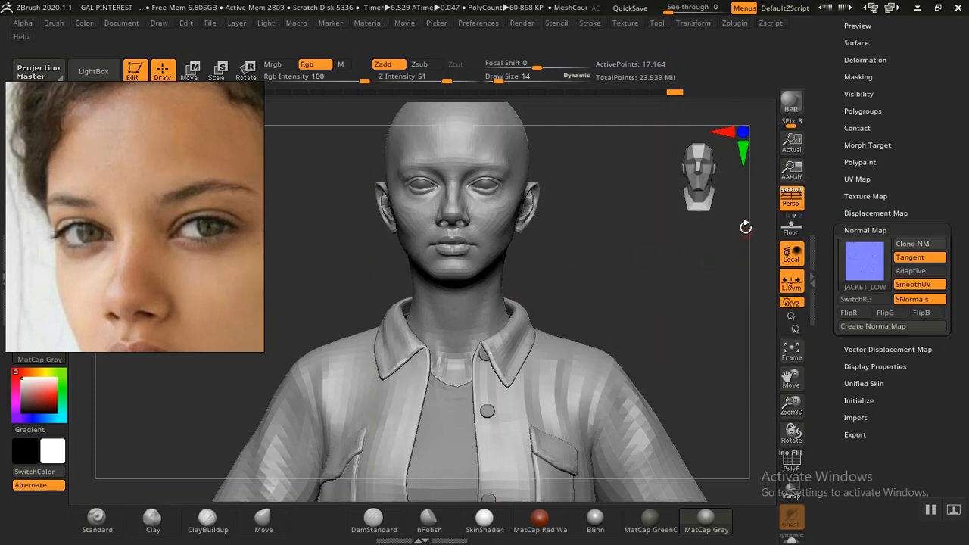
{"action": "left_click", "coordinate": [627, 28]}
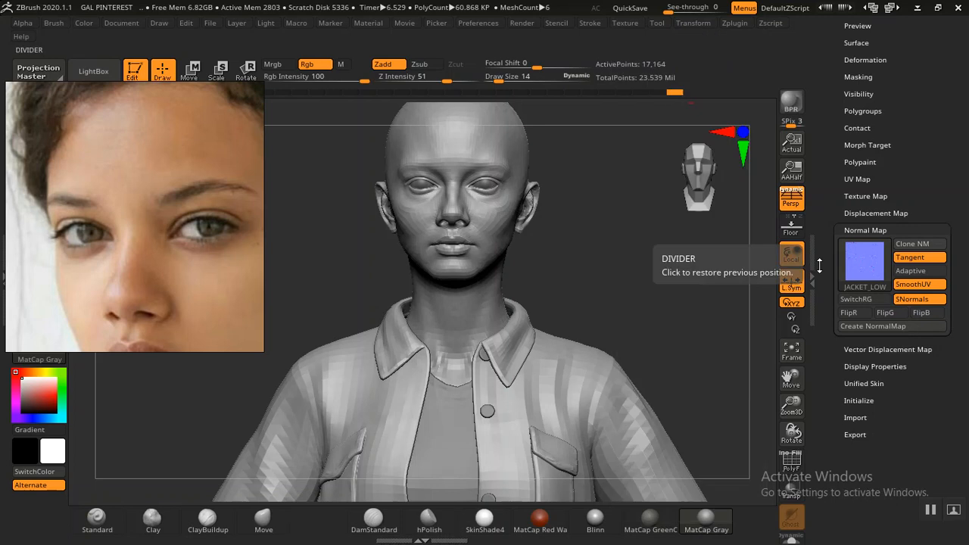
{"action": "left_click", "coordinate": [625, 22]}
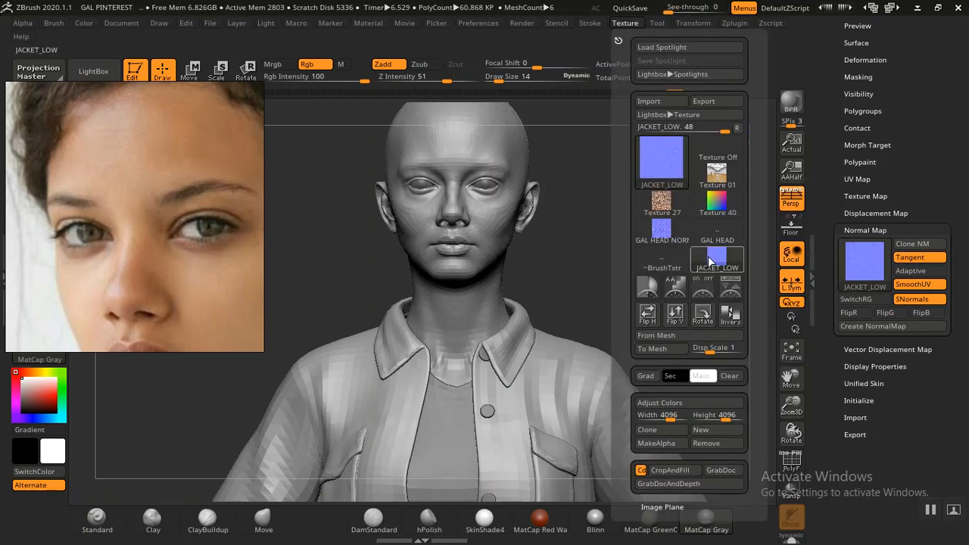
{"action": "left_click", "coordinate": [674, 317]}
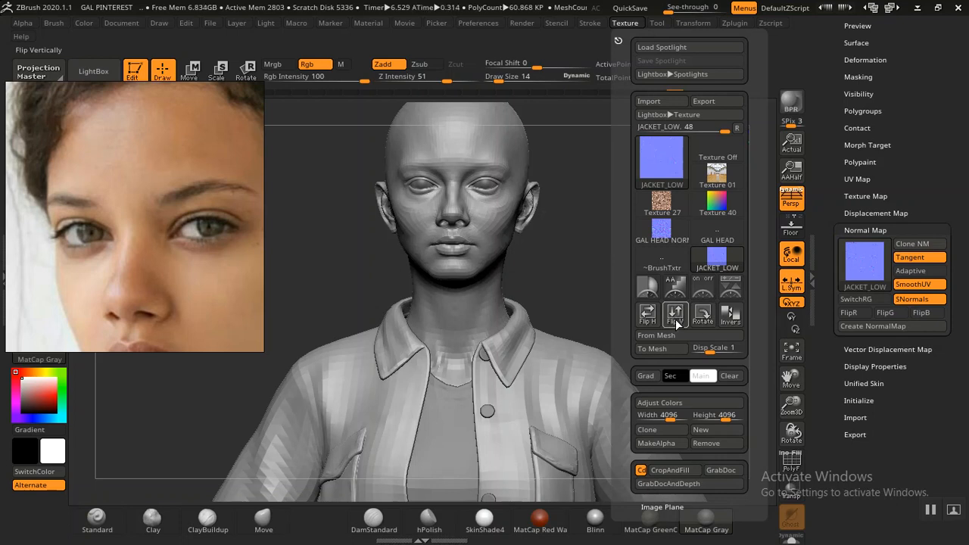
Export the flipped jacket texture to the ZTEXTURES folder as a PNG named JACKET_NORMAL.
{"action": "left_click", "coordinate": [702, 106]}
{"action": "left_click", "coordinate": [469, 405]}
{"action": "left_click", "coordinate": [451, 435]}
{"action": "left_click", "coordinate": [500, 381]}
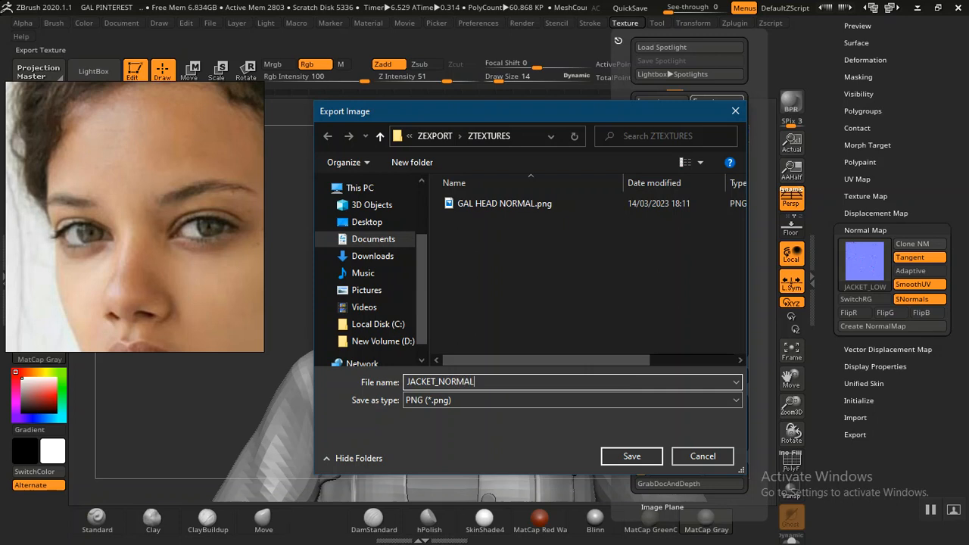
{"action": "type", "text": "JACKET_NORMAL"}
{"action": "key", "text": "Return"}
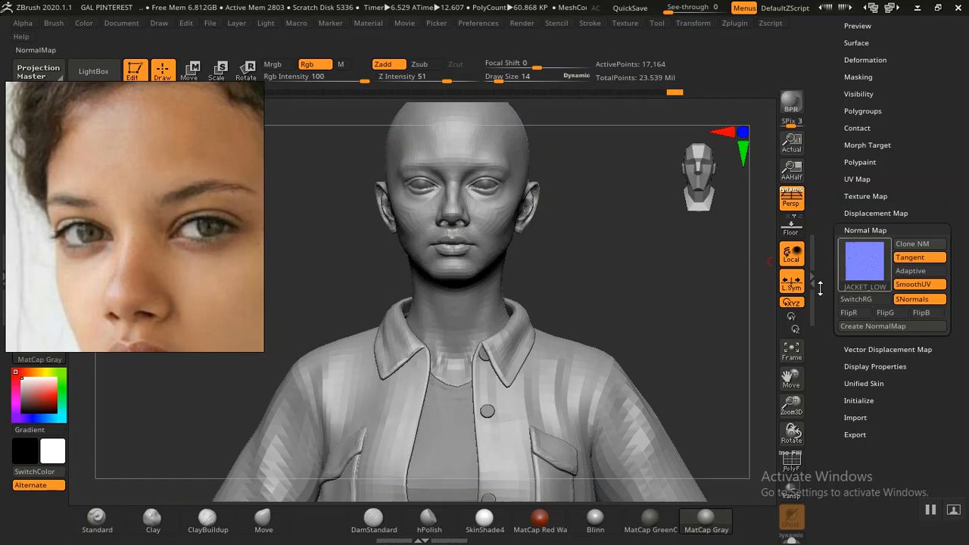
Enable SmoothUV and Flip V in the jacket's displacement map settings.
{"action": "left_click_drag", "start_coordinate": [867, 230], "coordinate": [867, 219]}
{"action": "left_click", "coordinate": [866, 219]}
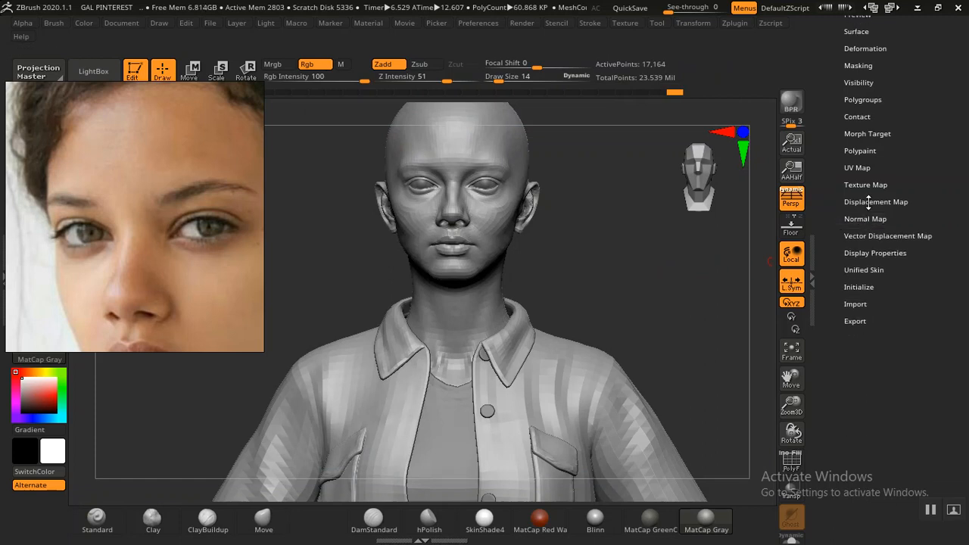
{"action": "left_click", "coordinate": [868, 202]}
{"action": "left_click_drag", "start_coordinate": [825, 333], "coordinate": [826, 327]}
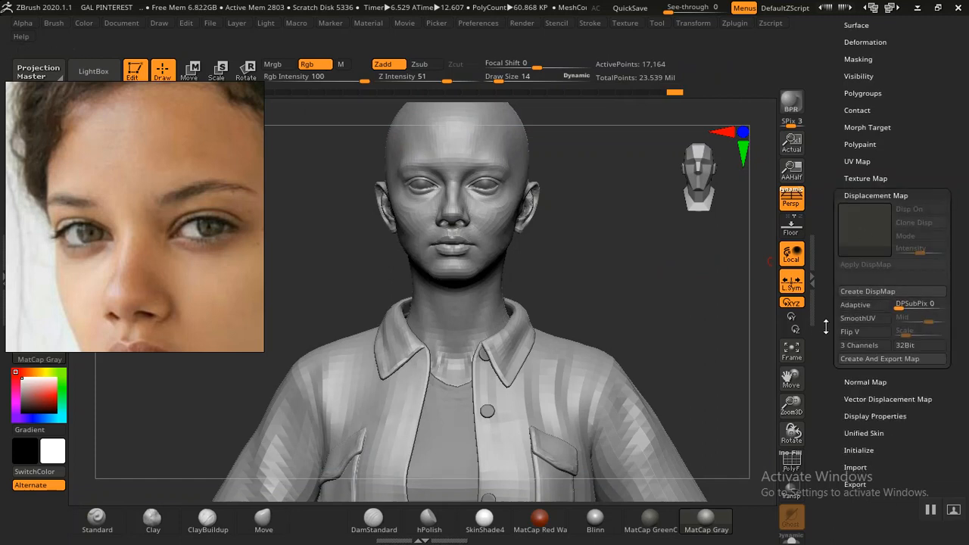
{"action": "left_click", "coordinate": [852, 332]}
{"action": "left_click", "coordinate": [860, 318]}
{"action": "left_click_drag", "start_coordinate": [822, 337], "coordinate": [826, 285]}
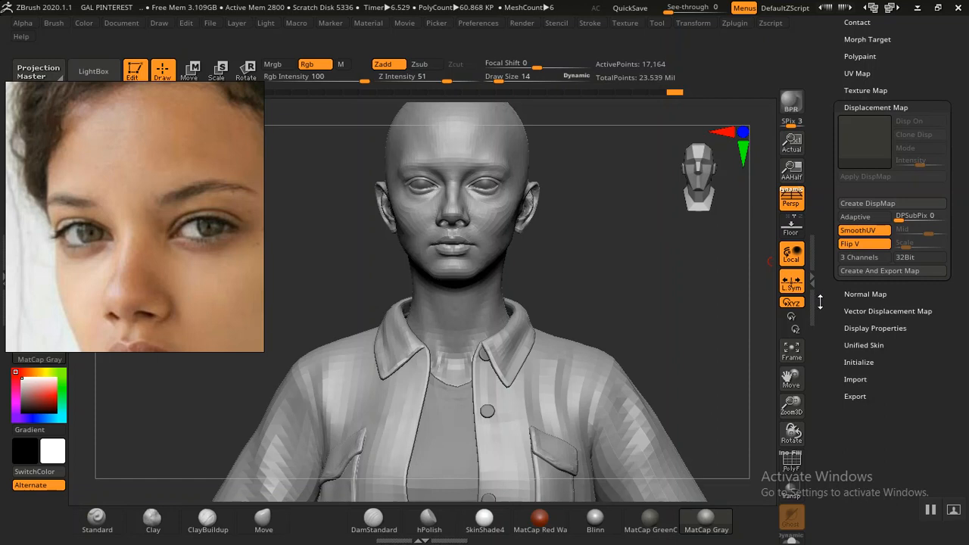
{"action": "scroll", "coordinate": [827, 309], "scroll_direction": "up", "scroll_amount": 1}
{"action": "scroll", "coordinate": [826, 318], "scroll_direction": "up", "scroll_amount": 1}
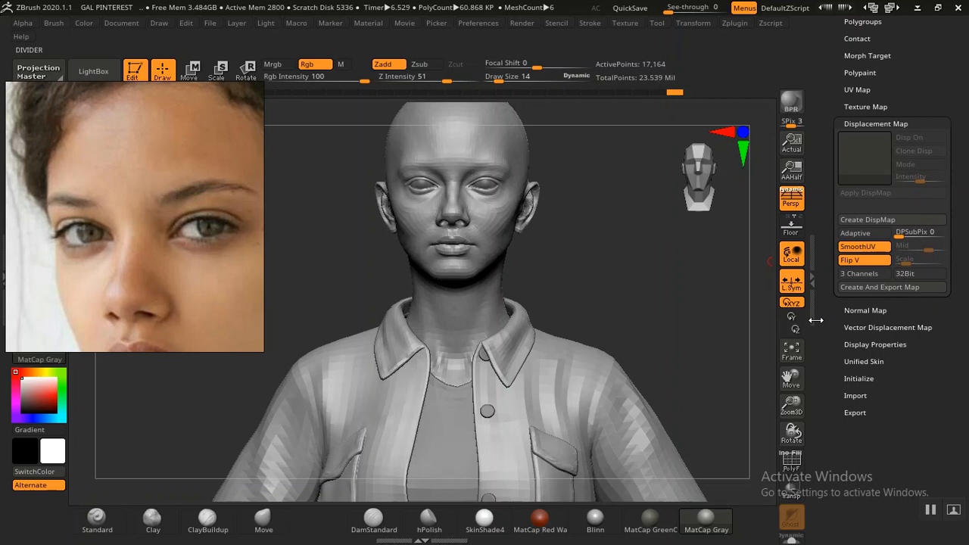
Create and export the jacket's displacement map to ZTEXTURES as a 16-bit TIF named JACKET_DISPL, without exporting the base mesh.
{"action": "left_click", "coordinate": [872, 287]}
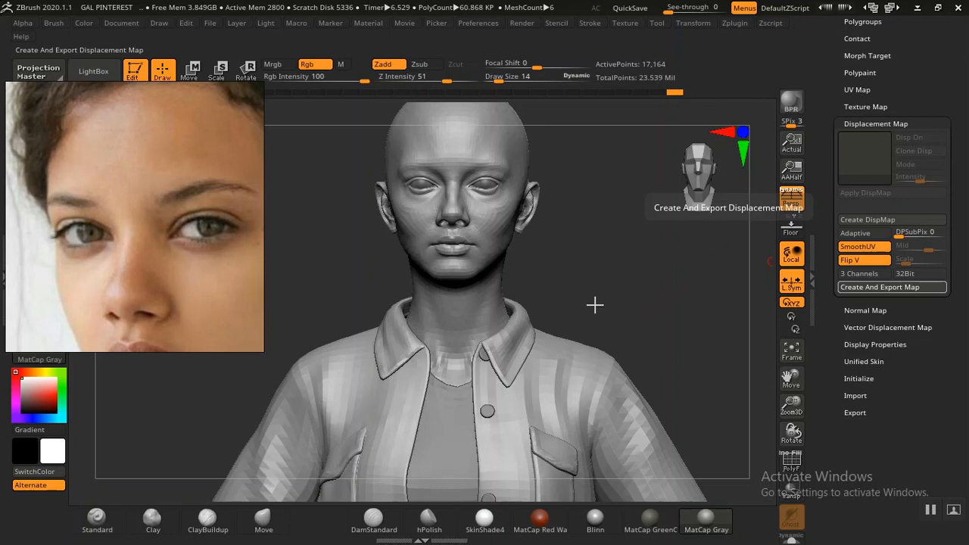
{"action": "key", "text": "alt+Tab"}
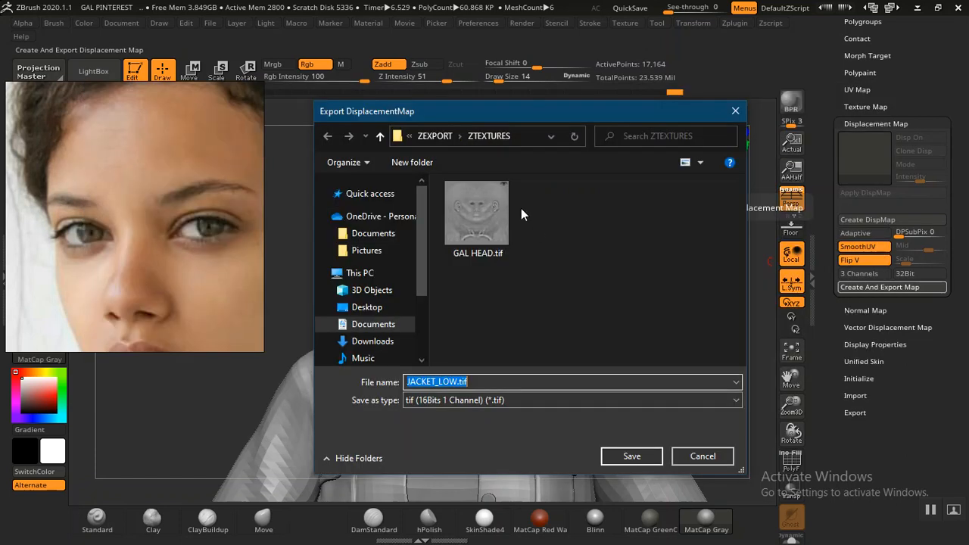
{"action": "mouse_move", "coordinate": [495, 119]}
{"action": "left_mouse_down"}
{"action": "mouse_move", "coordinate": [523, 114]}
{"action": "mouse_move", "coordinate": [510, 116]}
{"action": "left_mouse_up"}
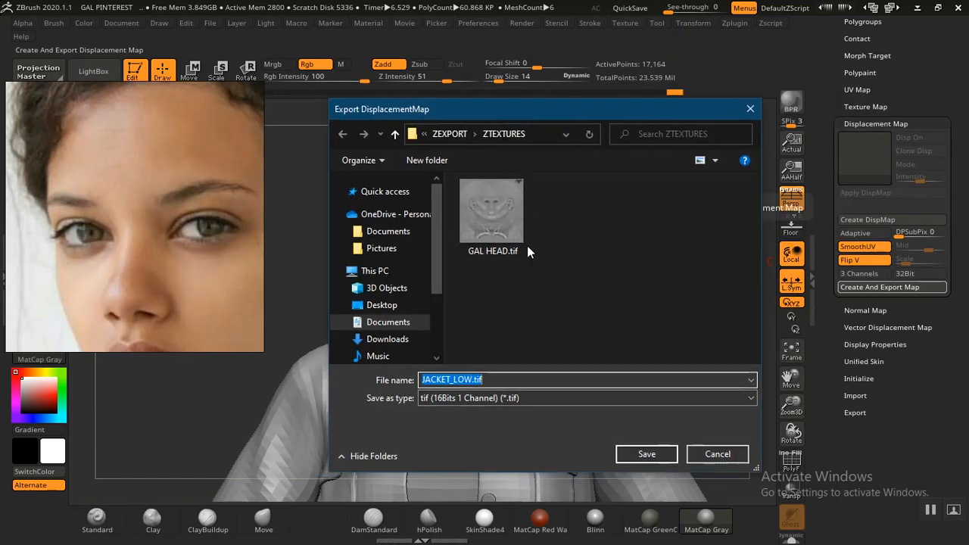
{"action": "left_click", "coordinate": [494, 379]}
{"action": "key", "text": "BackSpace"}
{"action": "key", "text": "BackSpace"}
{"action": "key", "text": "BackSpace"}
{"action": "key", "text": "BackSpace"}
{"action": "key", "text": "BackSpace"}
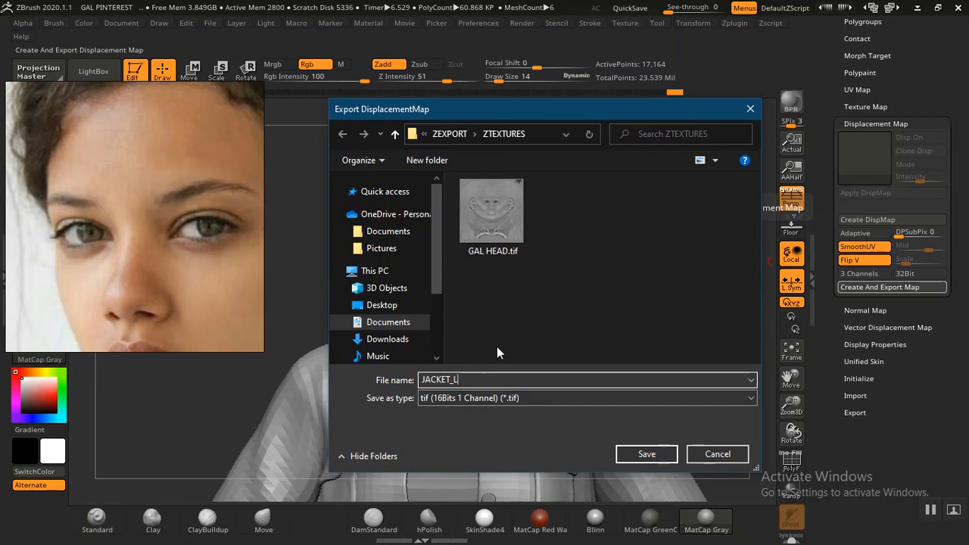
{"action": "key", "text": "BackSpace"}
{"action": "key", "text": "BackSpace"}
{"action": "type", "text": "DISPL"}
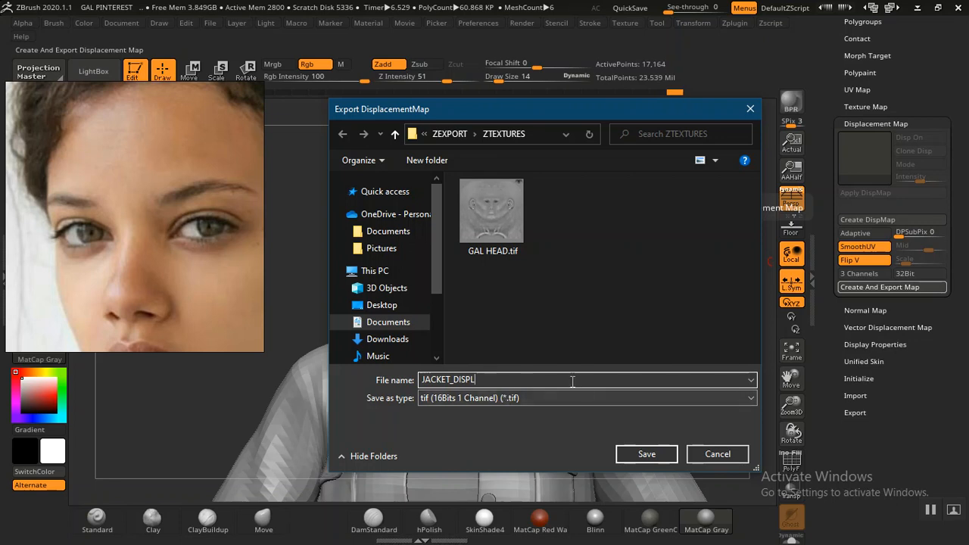
{"action": "left_click", "coordinate": [644, 454]}
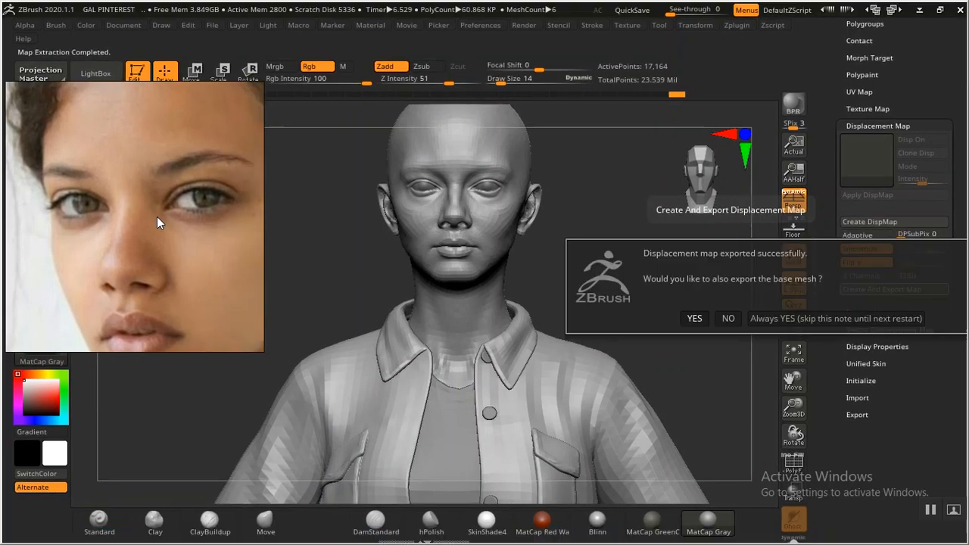
{"action": "left_click", "coordinate": [729, 318]}
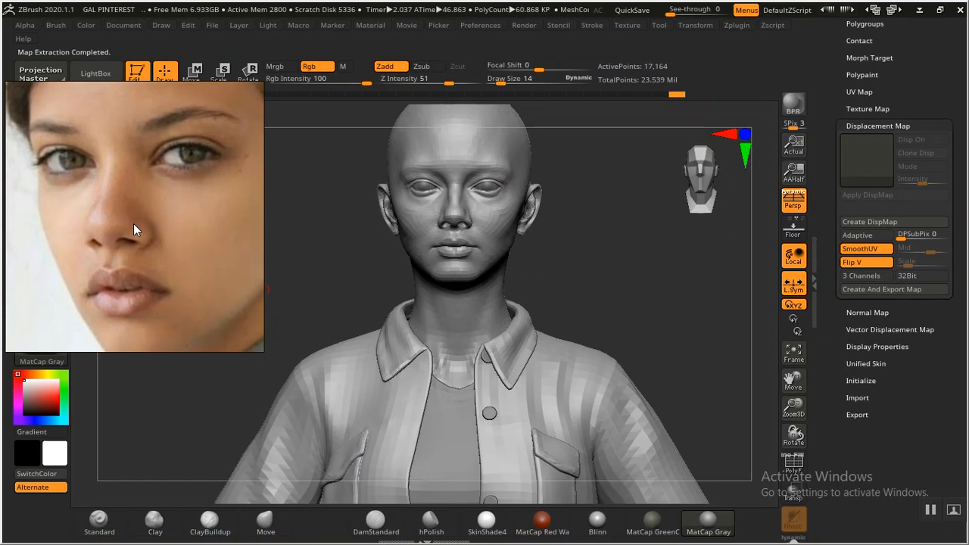
Make SHIRT_LOW the active subtool and set its UV map size to 4096.
{"action": "left_click_drag", "start_coordinate": [625, 268], "coordinate": [643, 244]}
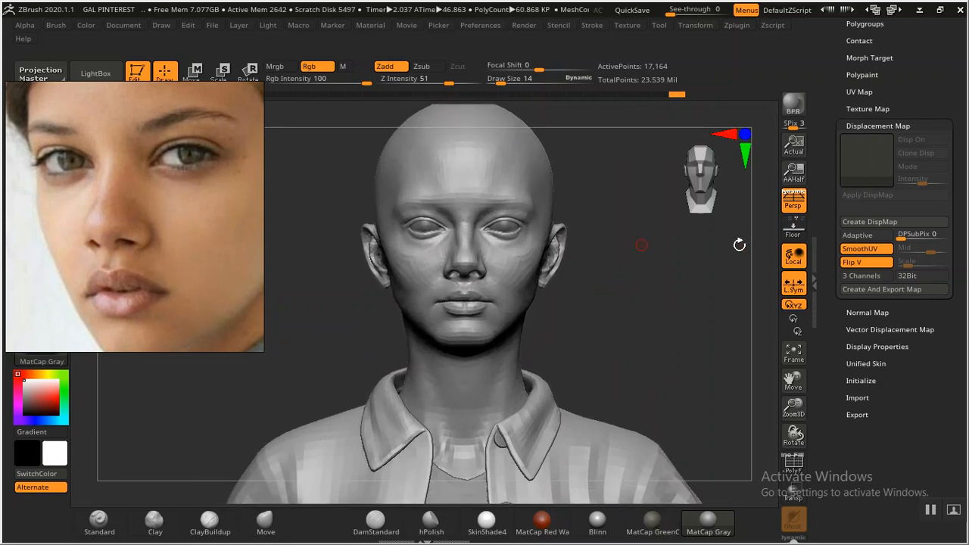
{"action": "left_click_drag", "start_coordinate": [835, 223], "coordinate": [835, 314]}
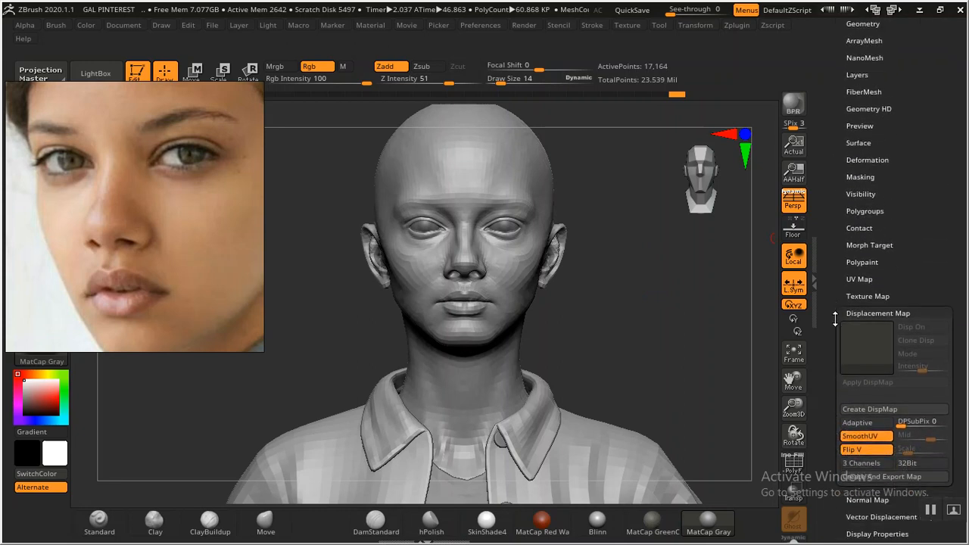
{"action": "left_click_drag", "start_coordinate": [855, 155], "coordinate": [856, 213]}
{"action": "left_click", "coordinate": [858, 122]}
{"action": "left_click", "coordinate": [879, 254]}
{"action": "left_click", "coordinate": [858, 122]}
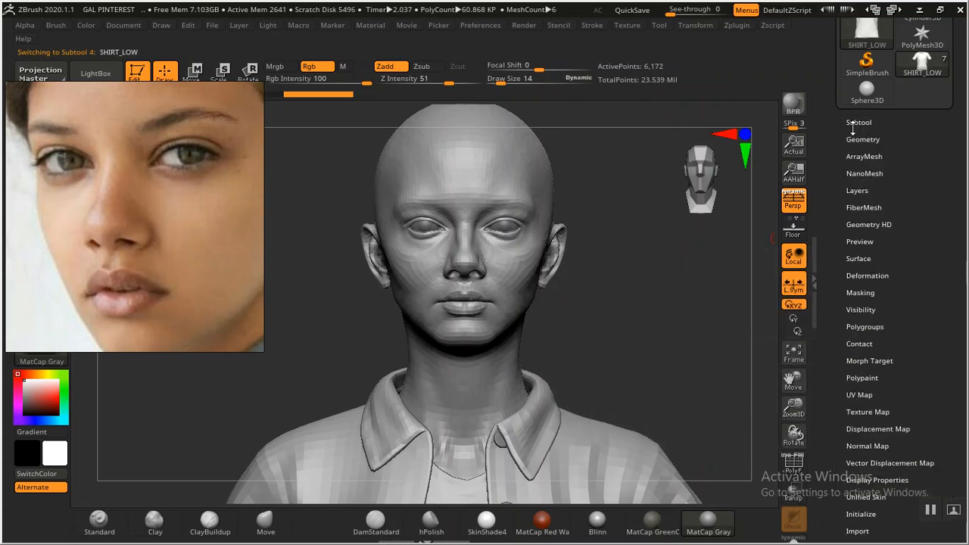
{"action": "scroll", "coordinate": [847, 265], "scroll_direction": "down", "scroll_amount": 5}
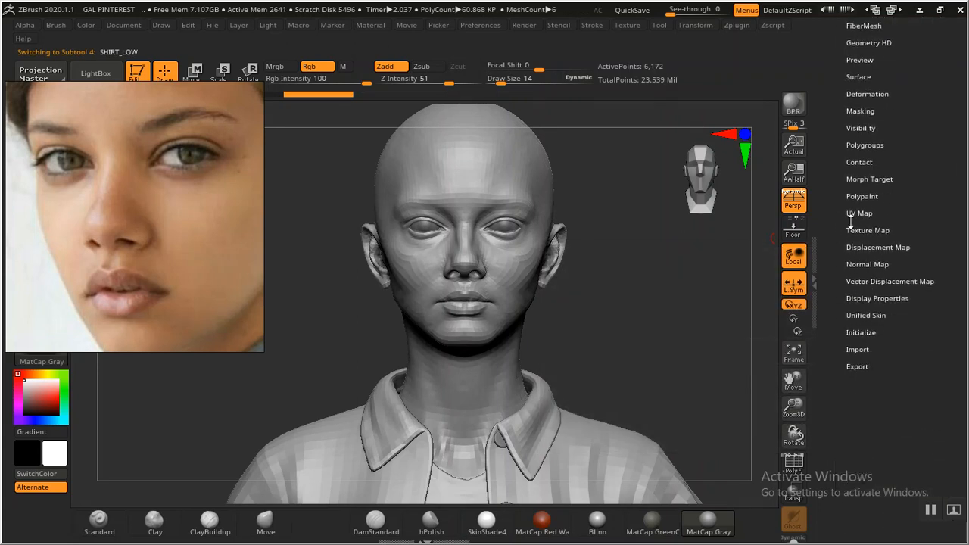
{"action": "left_click", "coordinate": [857, 213]}
{"action": "left_click", "coordinate": [933, 280]}
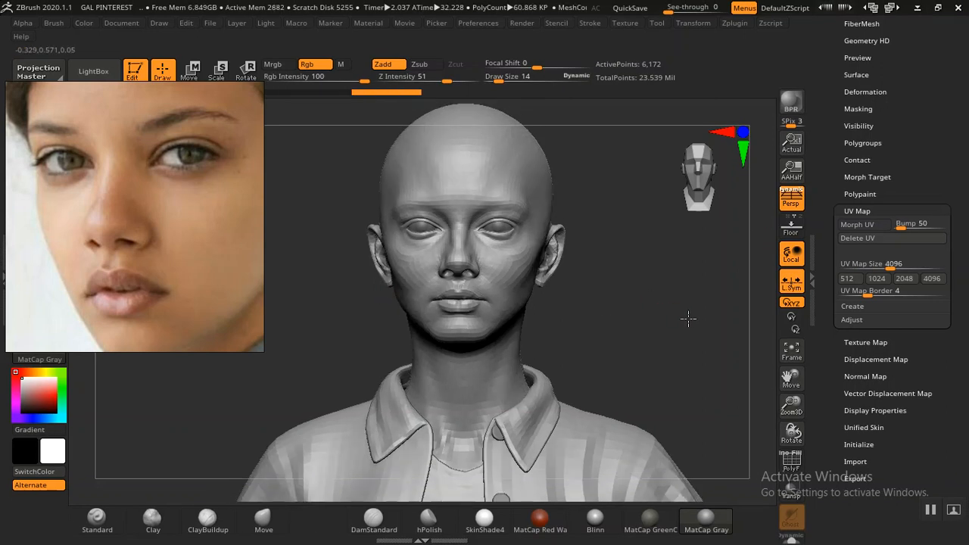
Create the shirt's normal map with Tangent, SmoothUV and SNormals enabled, and clone it into the texture library.
{"action": "scroll", "coordinate": [855, 288], "scroll_direction": "down", "scroll_amount": 3}
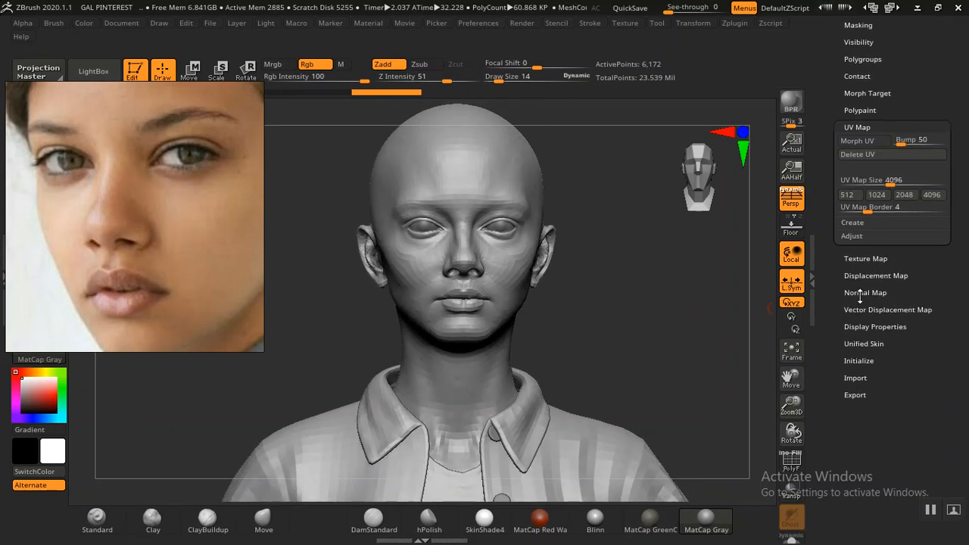
{"action": "left_click", "coordinate": [863, 293]}
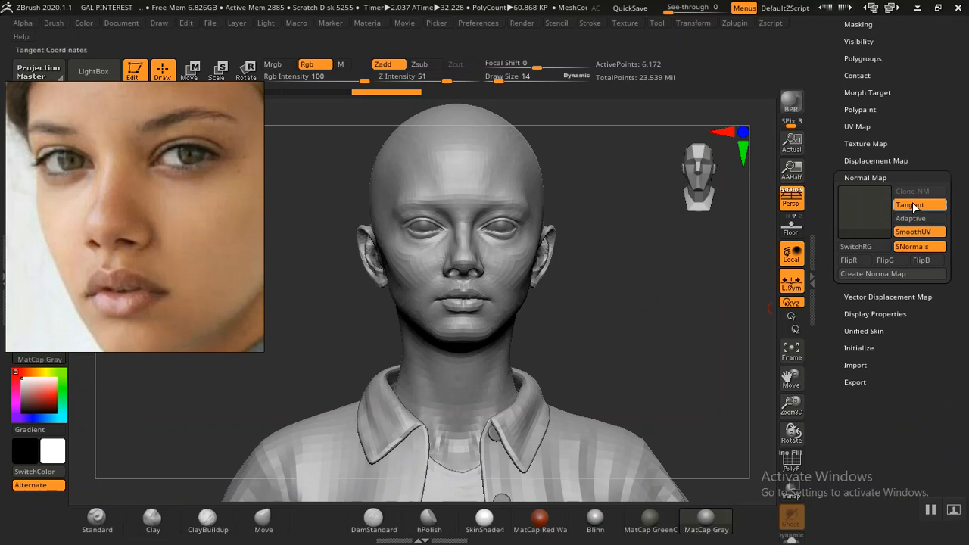
{"action": "left_click", "coordinate": [873, 272]}
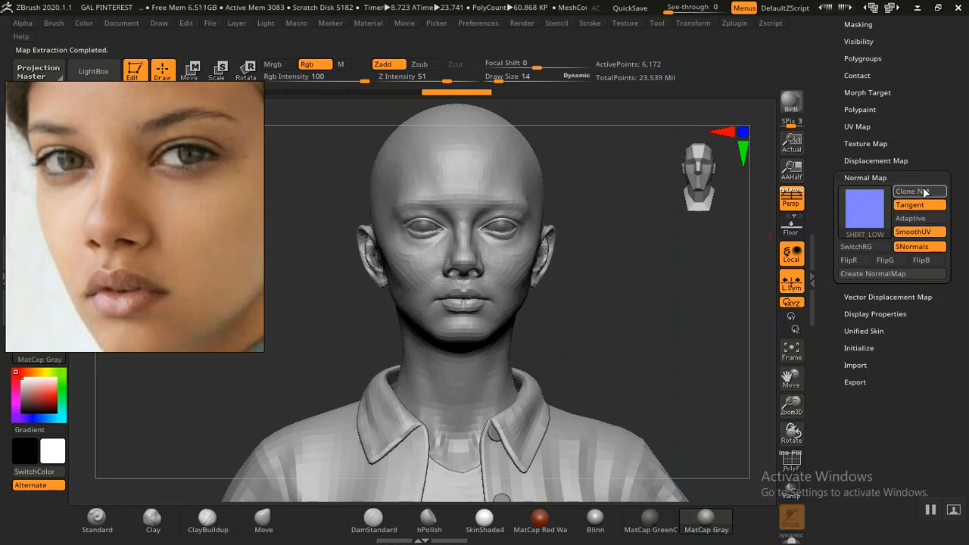
{"action": "left_click", "coordinate": [915, 194]}
Export the cloned shirt texture to the ZTEXTURES folder as a PNG named SHIRT_NORMAL.
{"action": "left_click", "coordinate": [627, 23]}
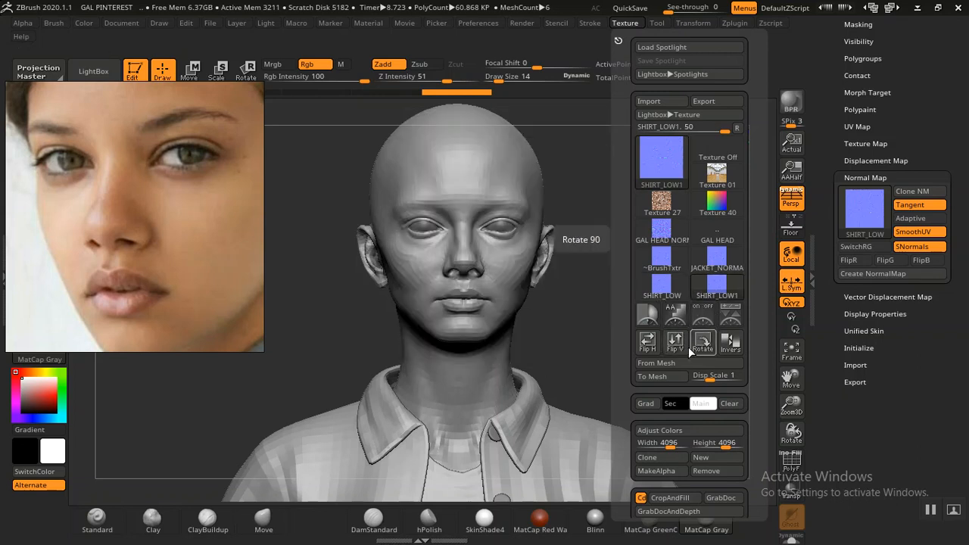
{"action": "left_click", "coordinate": [706, 100]}
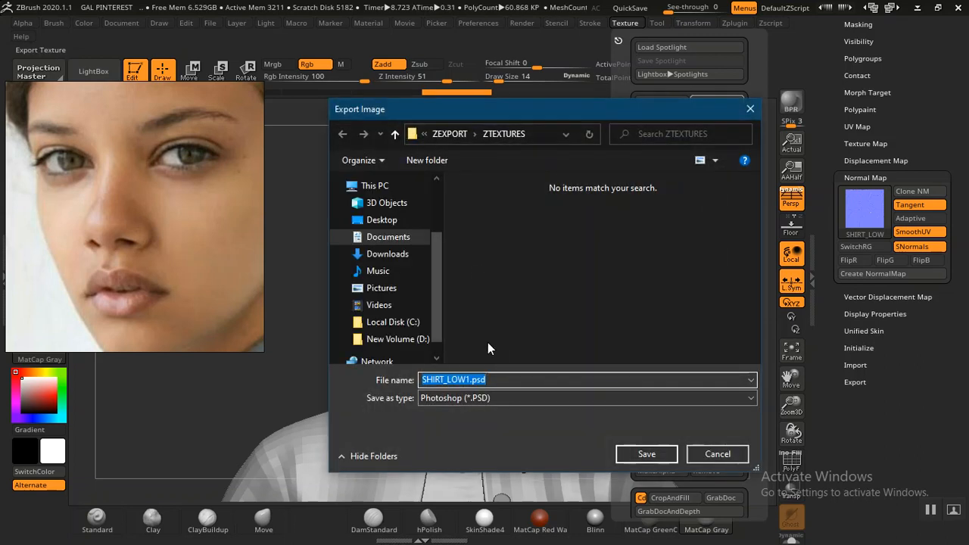
{"action": "left_click", "coordinate": [474, 395]}
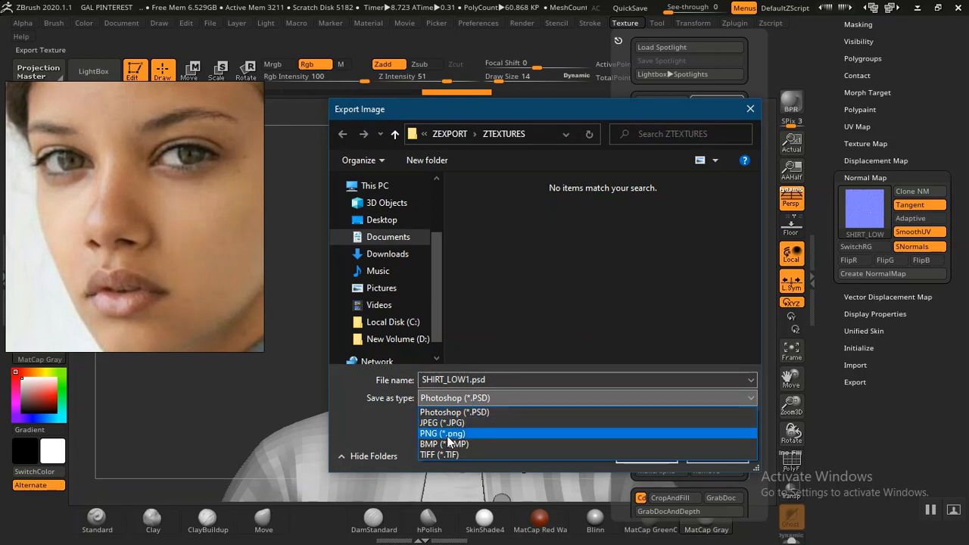
{"action": "left_click", "coordinate": [451, 434]}
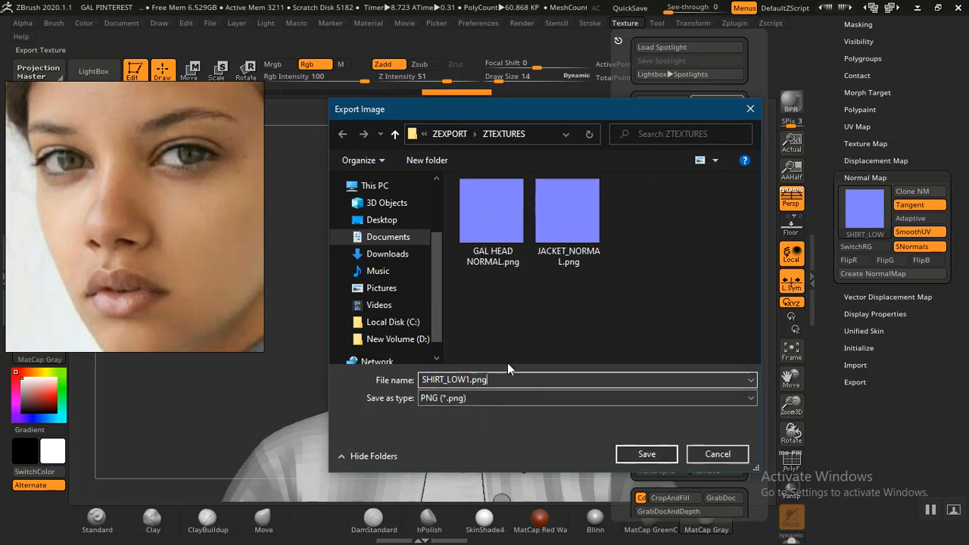
{"action": "key", "text": "BackSpace"}
{"action": "key", "text": "BackSpace"}
{"action": "key", "text": "BackSpace"}
{"action": "key", "text": "BackSpace"}
{"action": "key", "text": "BackSpace"}
{"action": "key", "text": "BackSpace"}
{"action": "key", "text": "BackSpace"}
{"action": "key", "text": "BackSpace"}
{"action": "type", "text": "NORMA"}
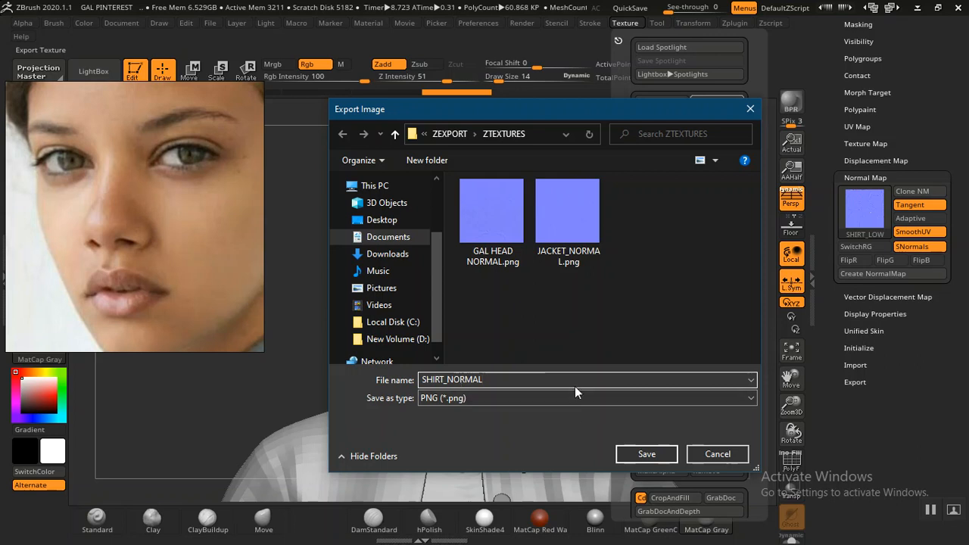
{"action": "left_click", "coordinate": [648, 453]}
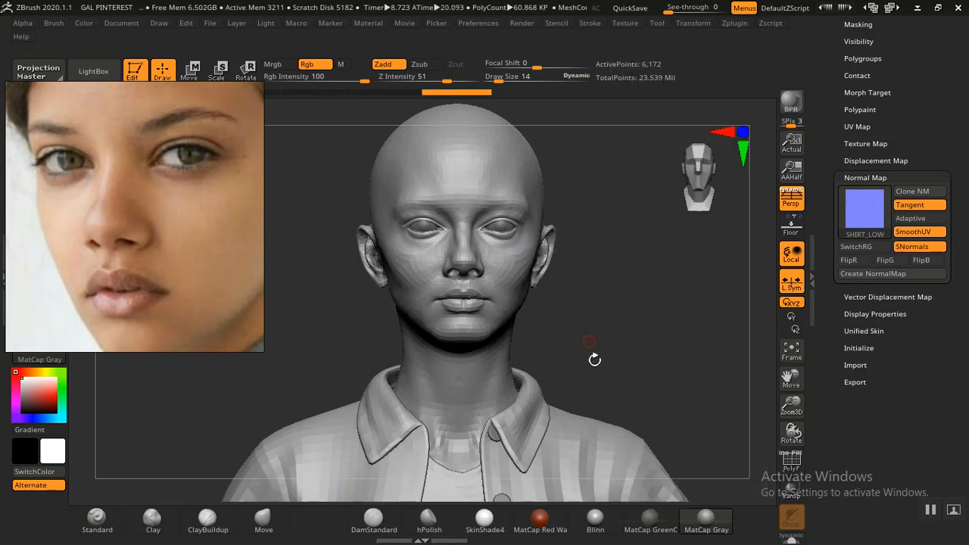
Enable SmoothUV and Flip V in the shirt's displacement map settings.
{"action": "scroll", "coordinate": [832, 203], "scroll_direction": "up", "scroll_amount": 1}
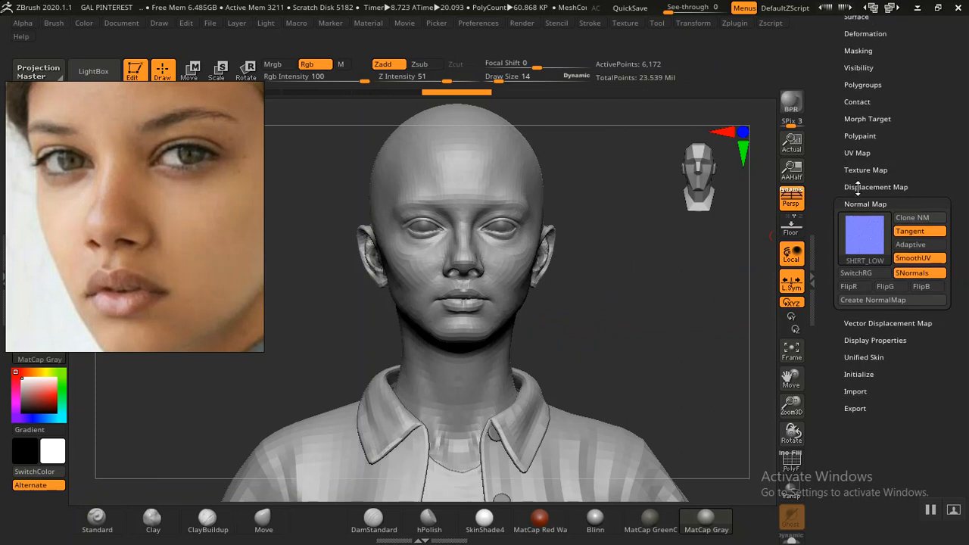
{"action": "left_click", "coordinate": [857, 203]}
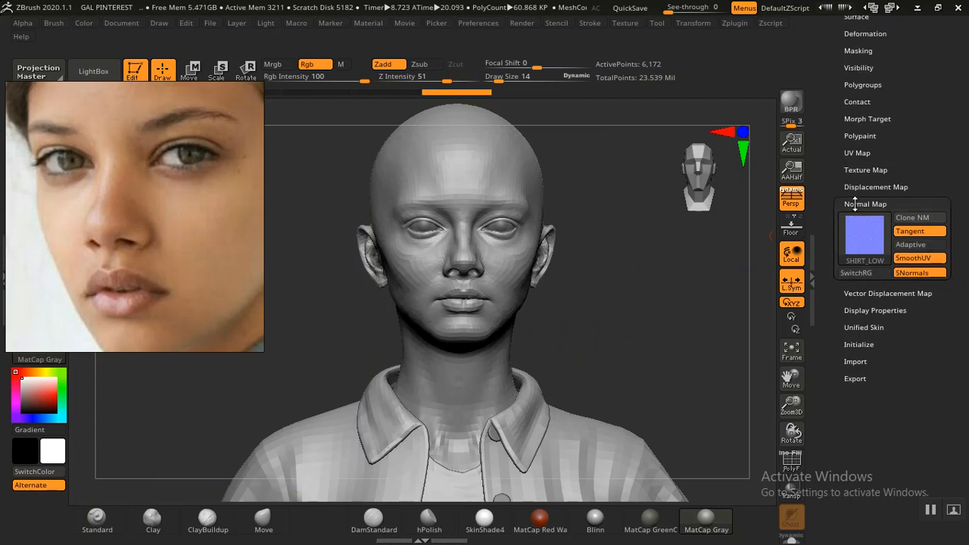
{"action": "scroll", "coordinate": [833, 198], "scroll_direction": "up", "scroll_amount": 1}
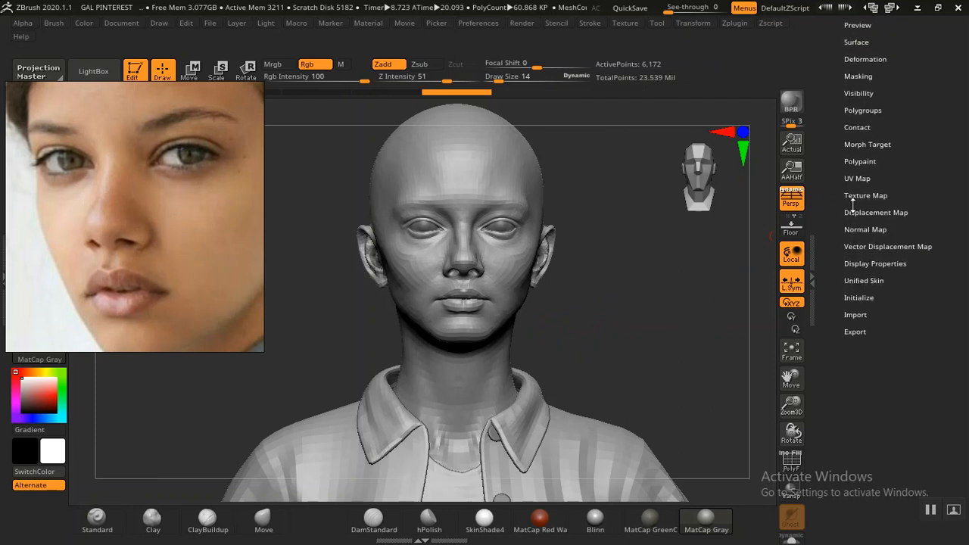
{"action": "left_click", "coordinate": [866, 212]}
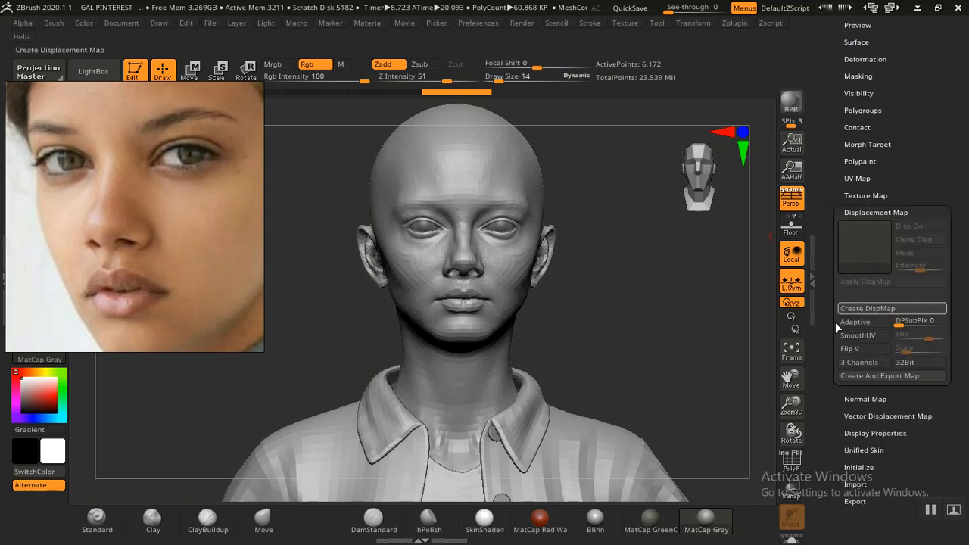
{"action": "scroll", "coordinate": [840, 314], "scroll_direction": "down", "scroll_amount": 1}
{"action": "left_click", "coordinate": [854, 305]}
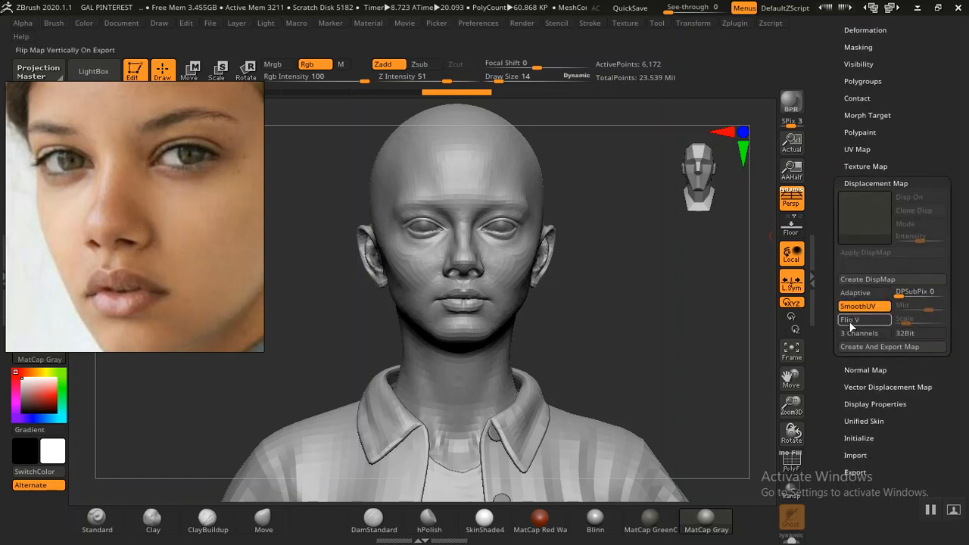
{"action": "left_click", "coordinate": [853, 320]}
{"action": "scroll", "coordinate": [826, 323], "scroll_direction": "down", "scroll_amount": 1}
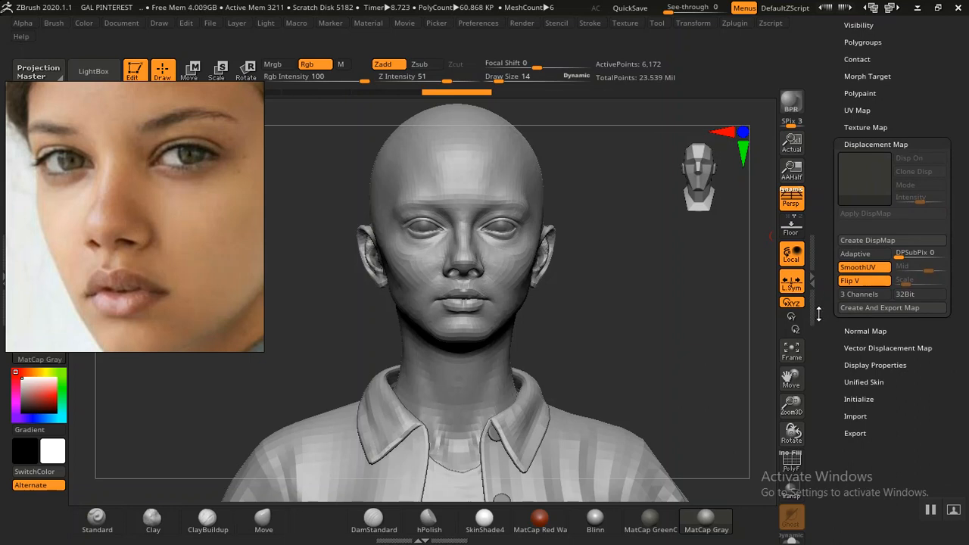
Create and export the shirt's displacement map to ZTEXTURES as a 16-bit TIF named SHIRT_DISPL.
{"action": "left_click", "coordinate": [865, 308]}
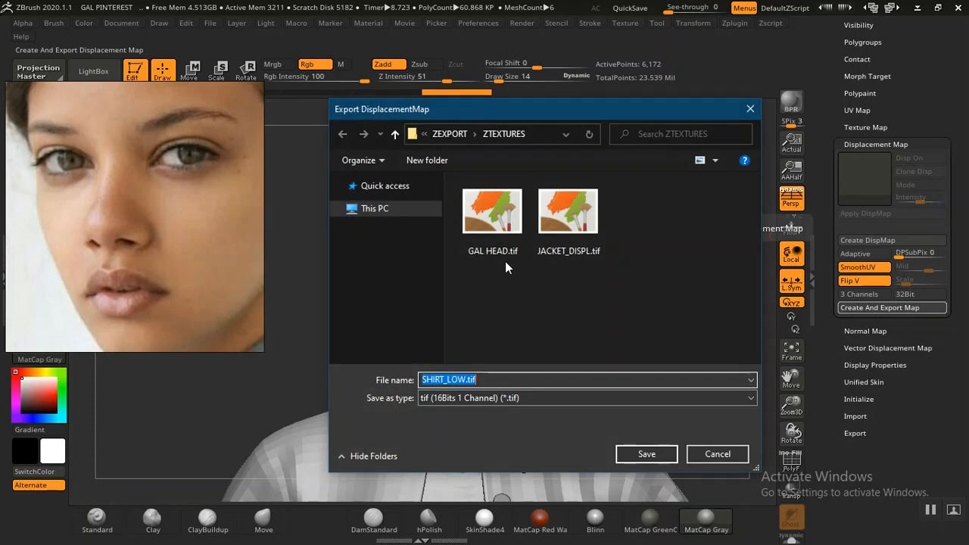
{"action": "left_click", "coordinate": [492, 379]}
{"action": "key", "text": "BackSpace"}
{"action": "key", "text": "BackSpace"}
{"action": "key", "text": "BackSpace"}
{"action": "key", "text": "BackSpace"}
{"action": "key", "text": "BackSpace"}
{"action": "key", "text": "BackSpace"}
{"action": "key", "text": "BackSpace"}
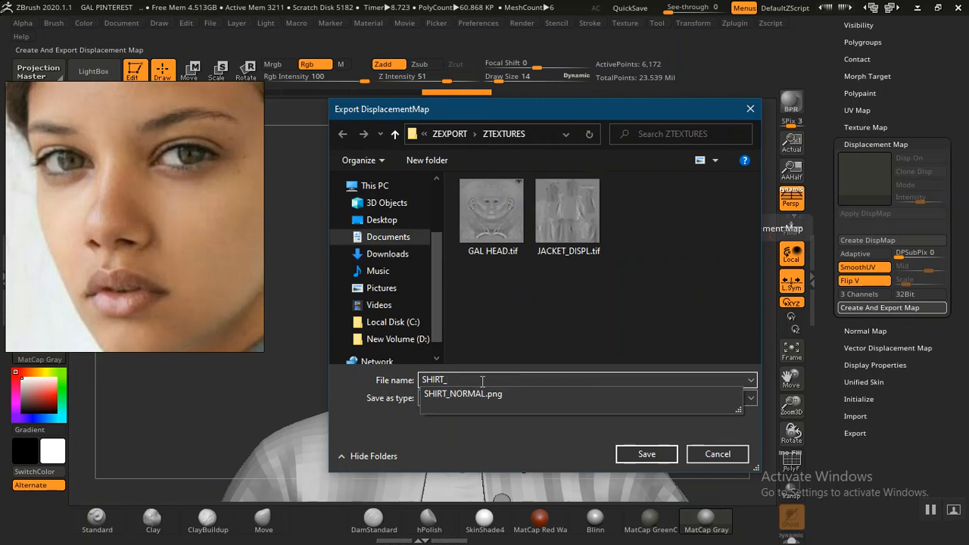
{"action": "type", "text": "DISPL"}
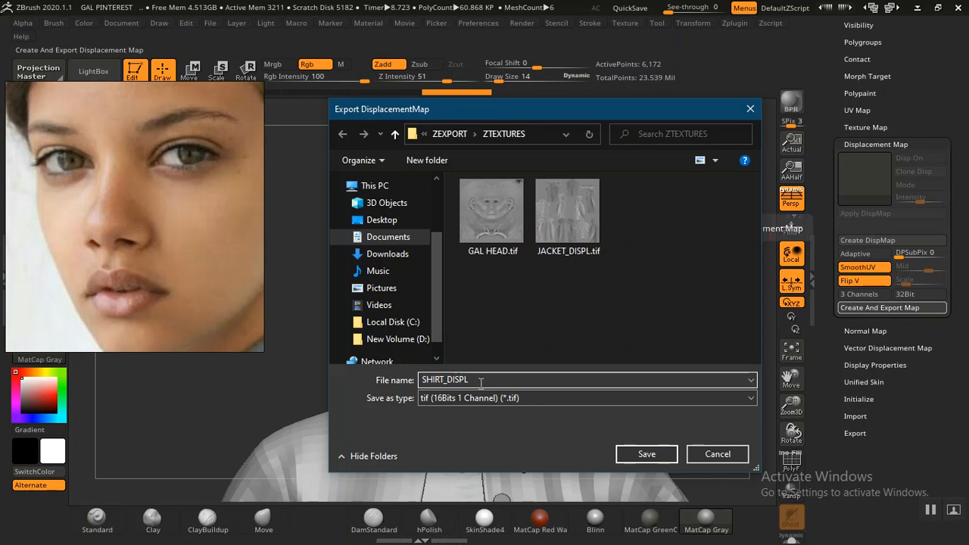
{"action": "left_click", "coordinate": [639, 452]}
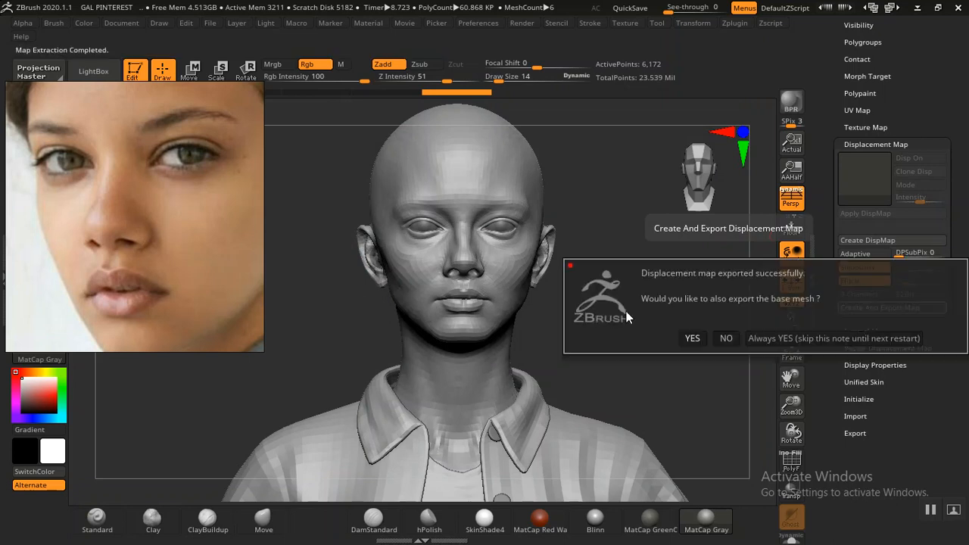
Decline exporting the base mesh with the shirt's displacement map, and close the leftover image viewer window.
{"action": "left_click", "coordinate": [728, 337]}
{"action": "left_click_drag", "start_coordinate": [649, 328], "coordinate": [677, 305]}
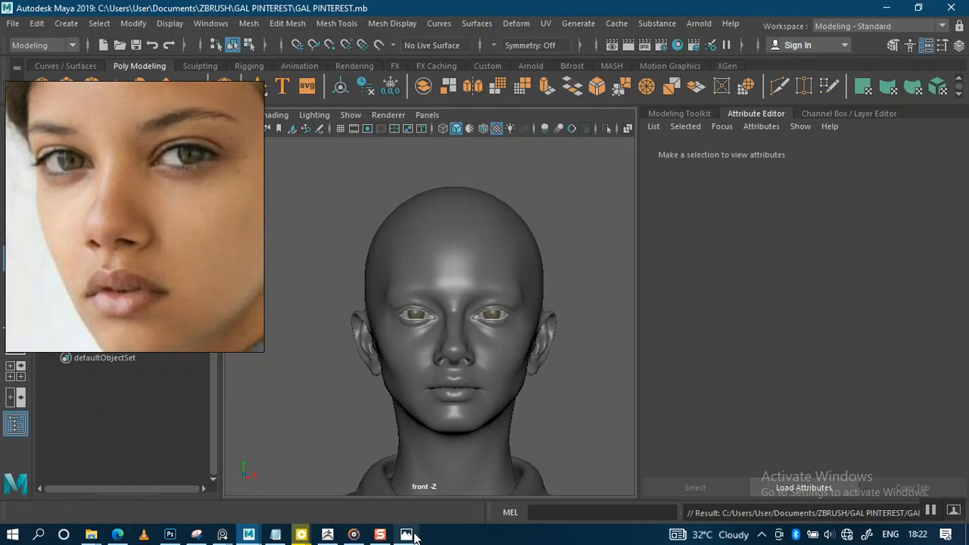
{"action": "mouse_move", "coordinate": [413, 536]}
{"action": "left_click", "coordinate": [403, 481]}
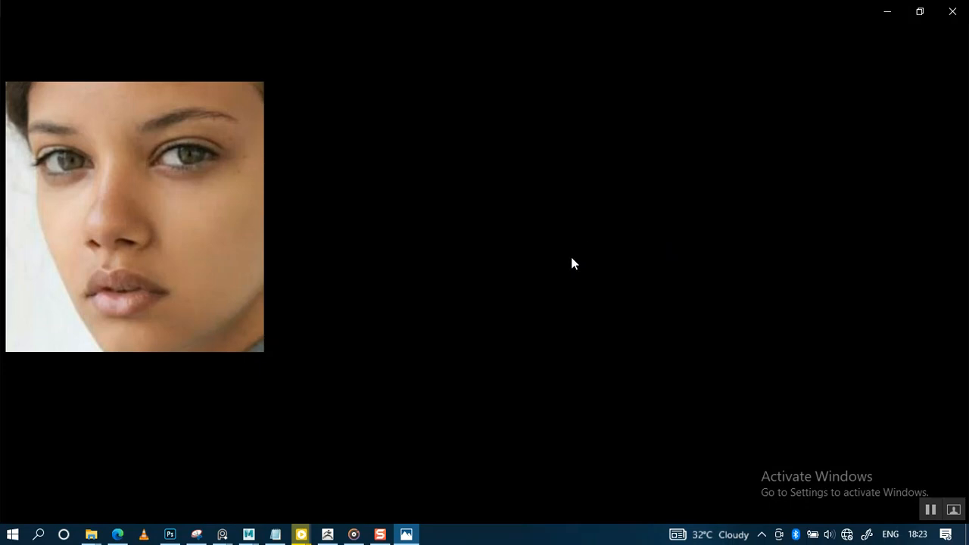
{"action": "left_click", "coordinate": [951, 12]}
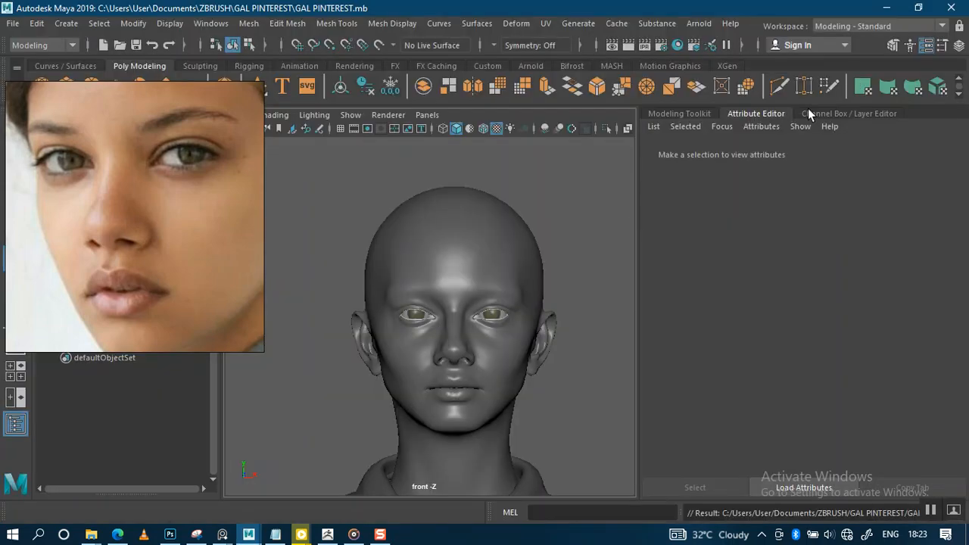
Display the exported maps in the ZTEXTURES folder as large icons and select GAL HEAD NORMAL.png.
{"action": "mouse_move", "coordinate": [90, 534]}
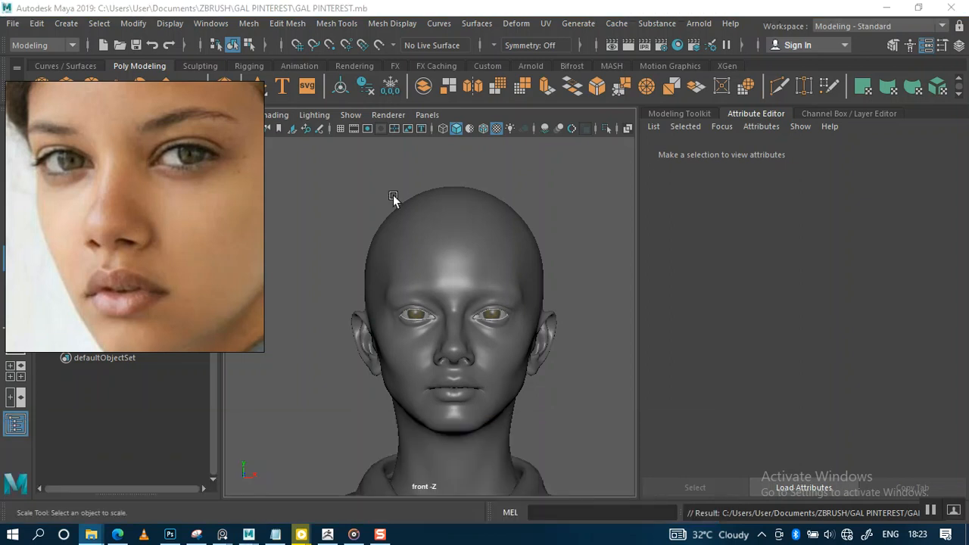
{"action": "key", "text": "alt+Tab"}
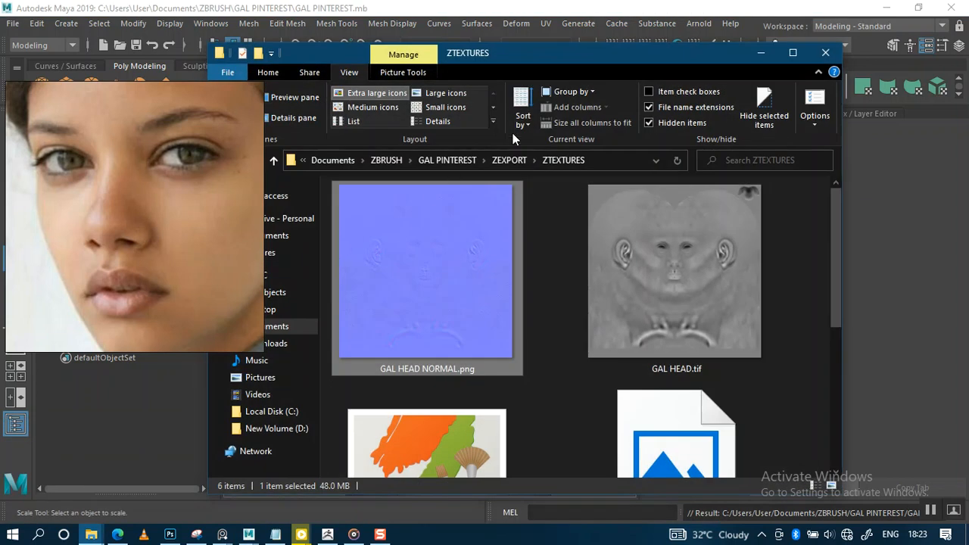
{"action": "left_click_drag", "start_coordinate": [492, 53], "coordinate": [497, 51]}
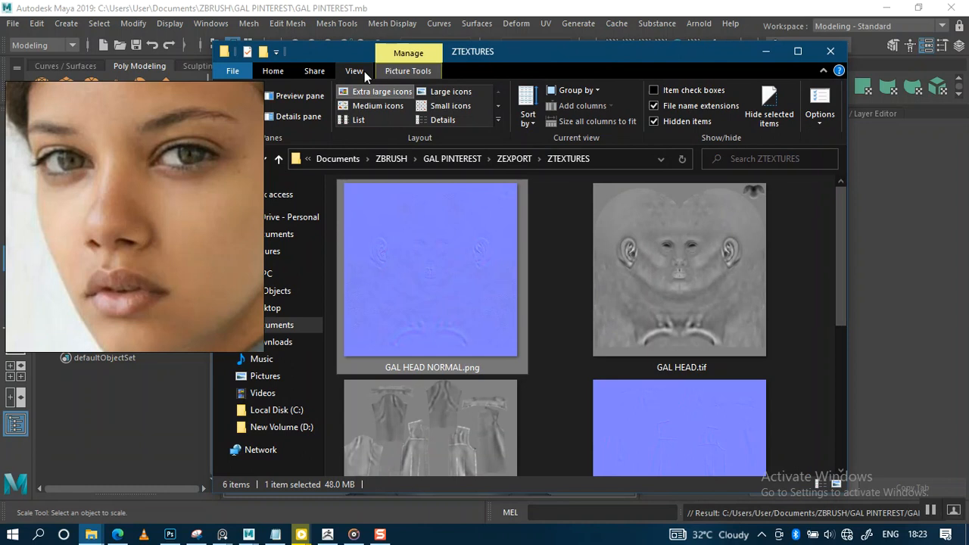
{"action": "left_click", "coordinate": [448, 92]}
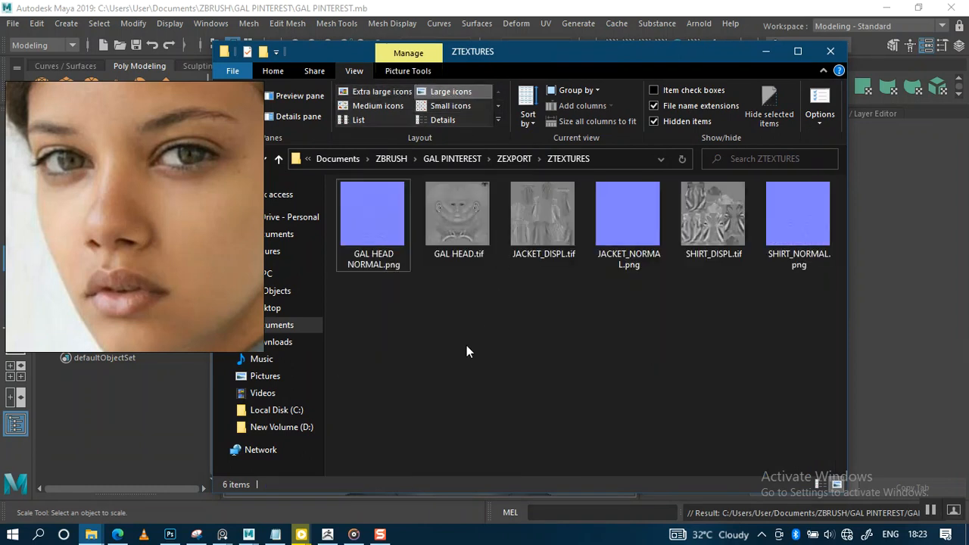
{"action": "mouse_move", "coordinate": [710, 225]}
{"action": "left_click", "coordinate": [382, 227]}
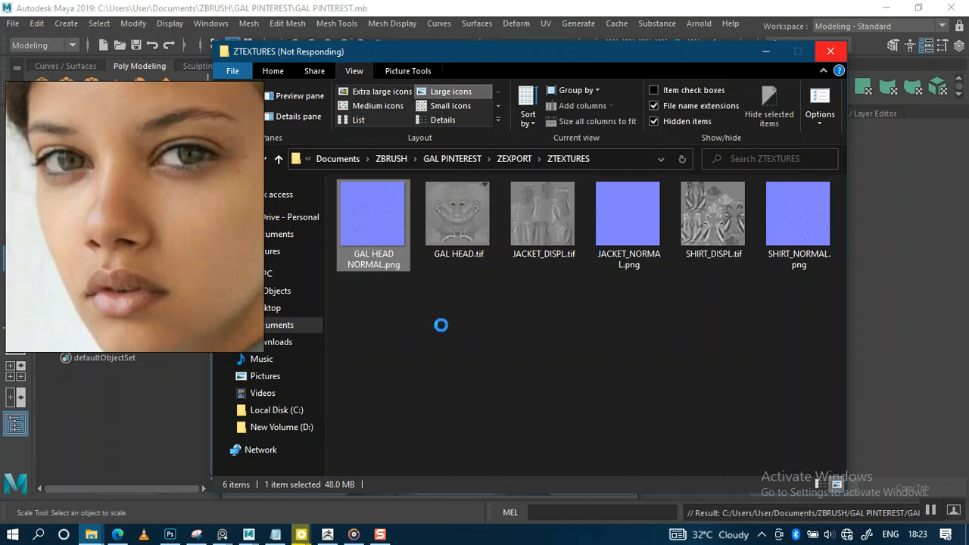
Switch to ZBrush and save the project over GAL PINTEREST.ZPR in the GAL PINTEREST folder, then minimize ZBrush.
{"action": "left_click", "coordinate": [328, 534]}
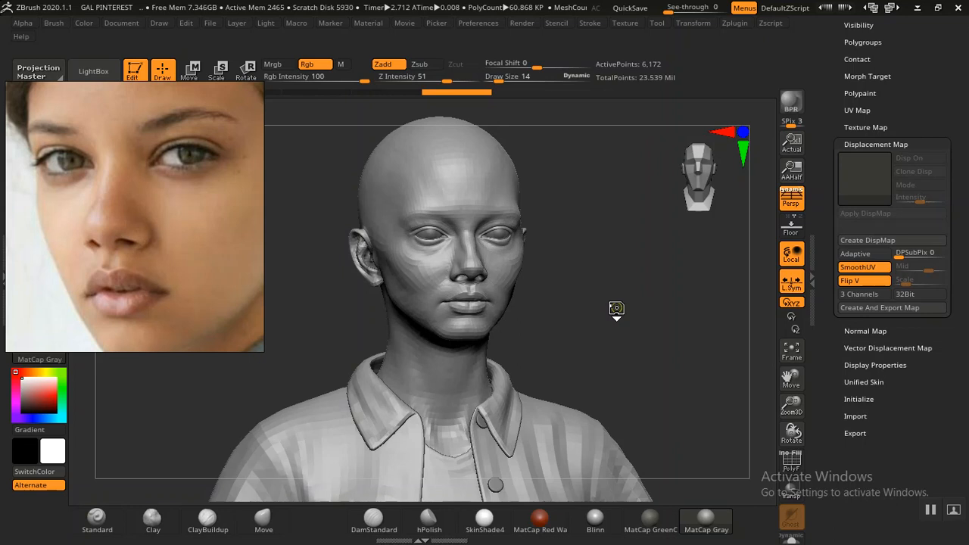
{"action": "key", "text": "ctrl+s"}
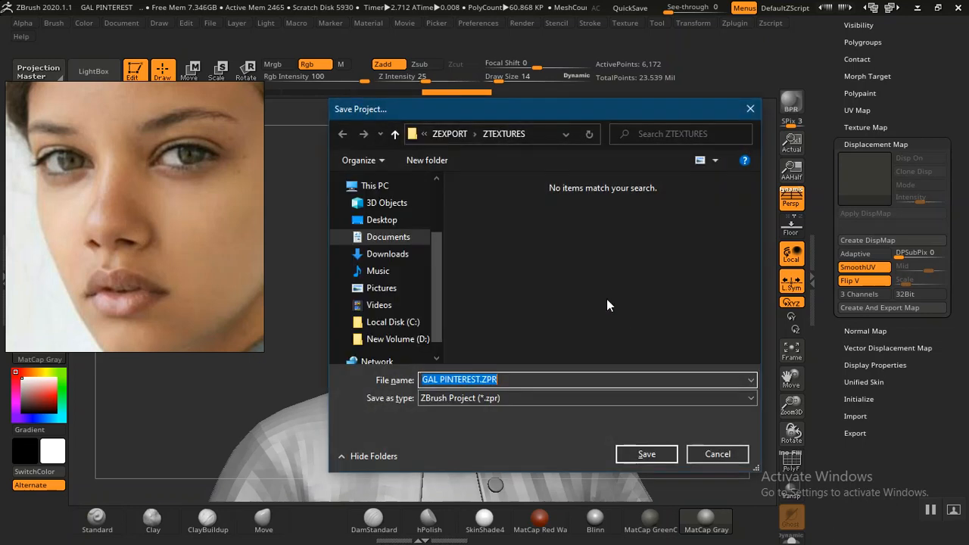
{"action": "left_click", "coordinate": [455, 133]}
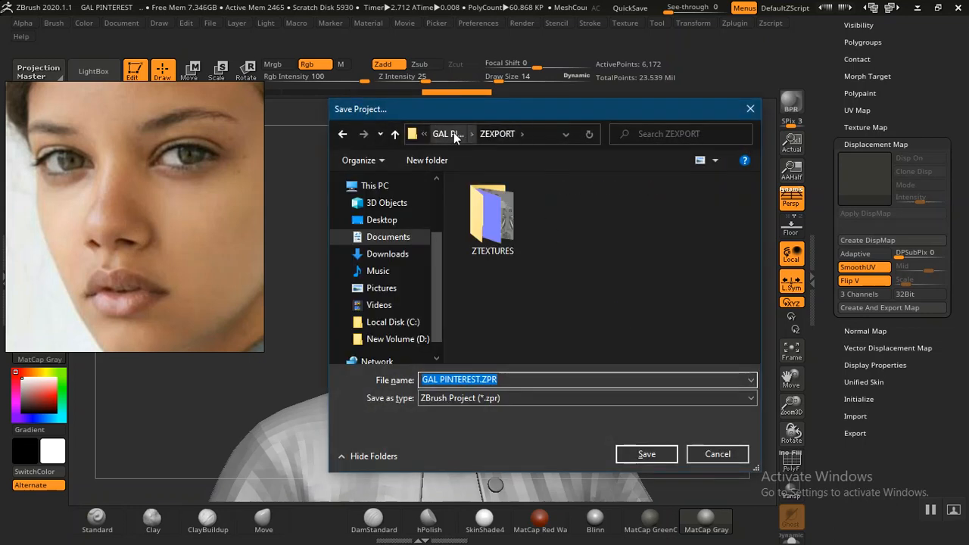
{"action": "left_click", "coordinate": [453, 133]}
{"action": "left_click", "coordinate": [645, 454]}
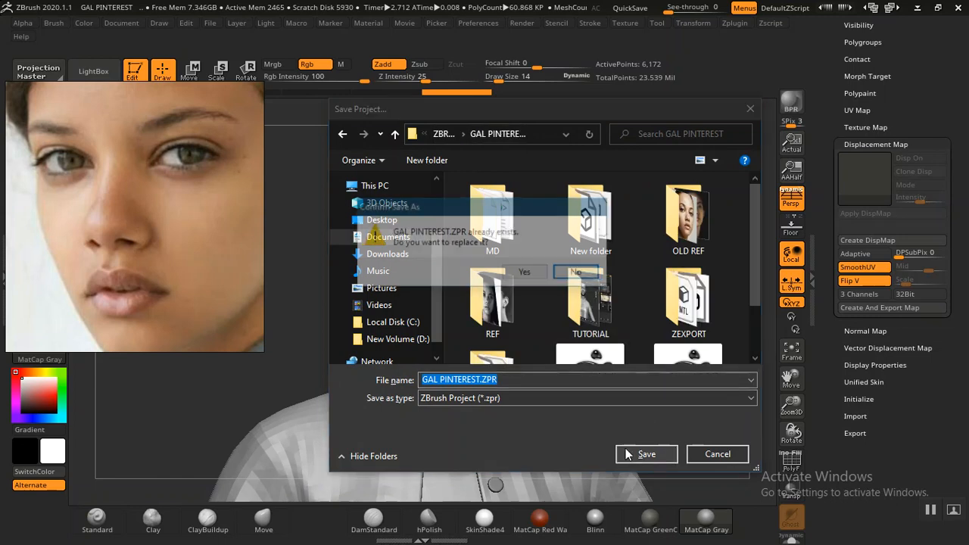
{"action": "left_click", "coordinate": [527, 274]}
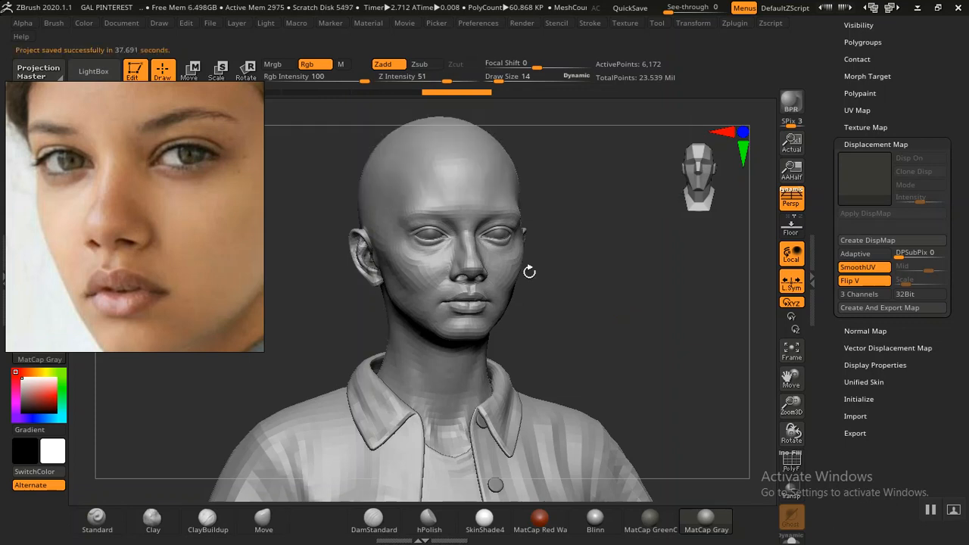
{"action": "left_click", "coordinate": [918, 7]}
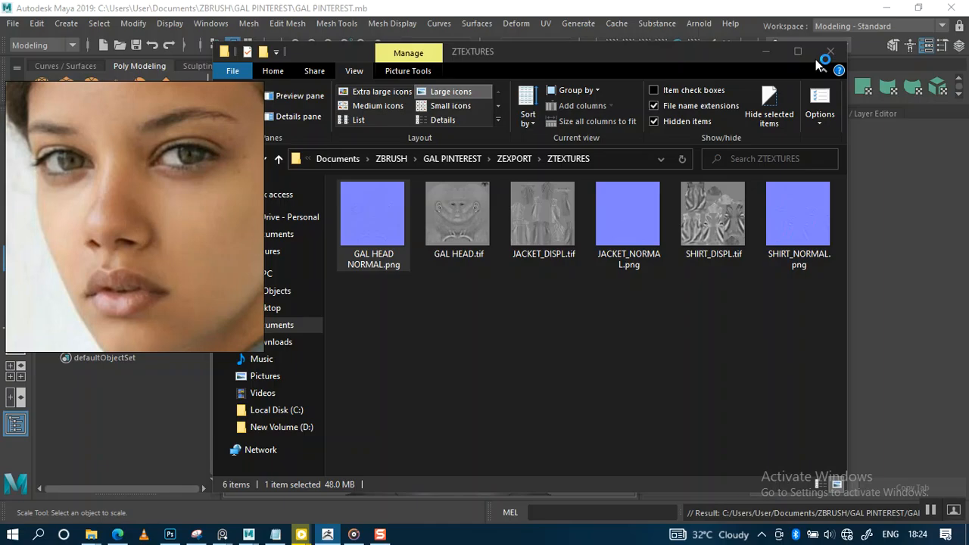
Move the ZTEXTURES folder window clear of the reference image and minimize Maya behind it.
{"action": "left_click", "coordinate": [486, 297]}
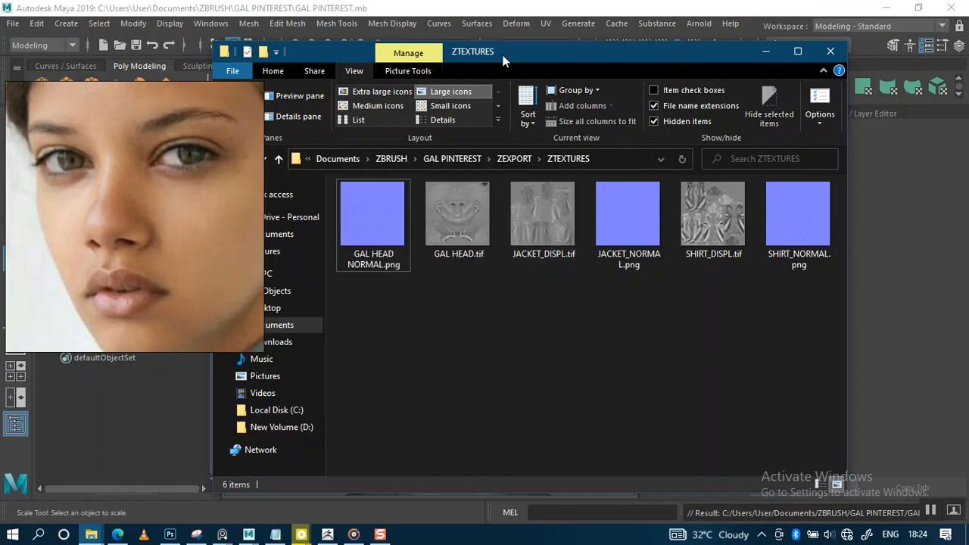
{"action": "left_click_drag", "start_coordinate": [502, 57], "coordinate": [550, 49]}
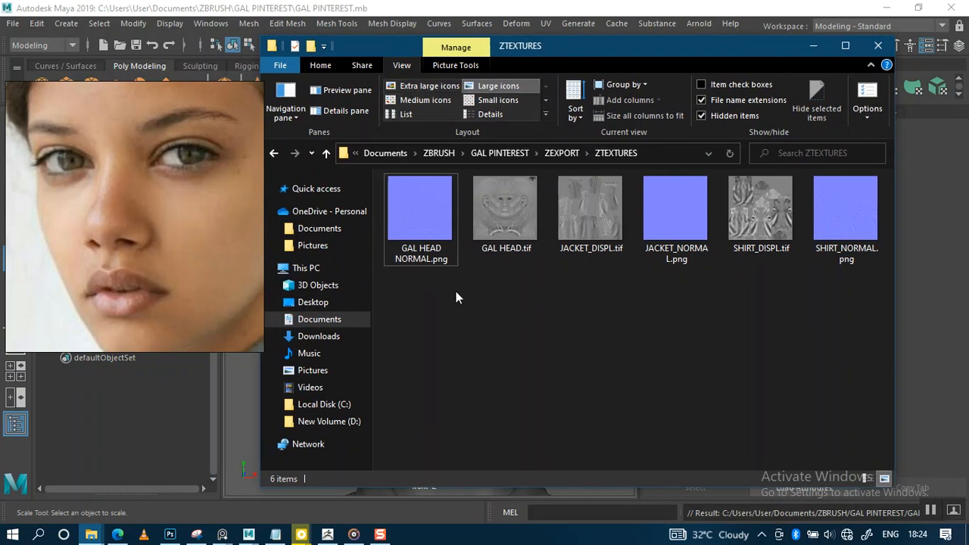
{"action": "mouse_move", "coordinate": [170, 534]}
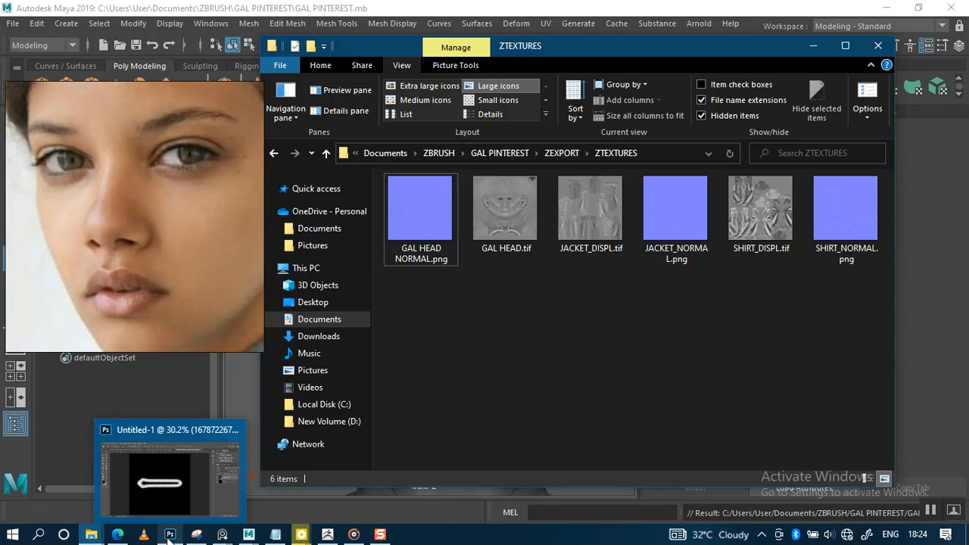
{"action": "left_click", "coordinate": [168, 485]}
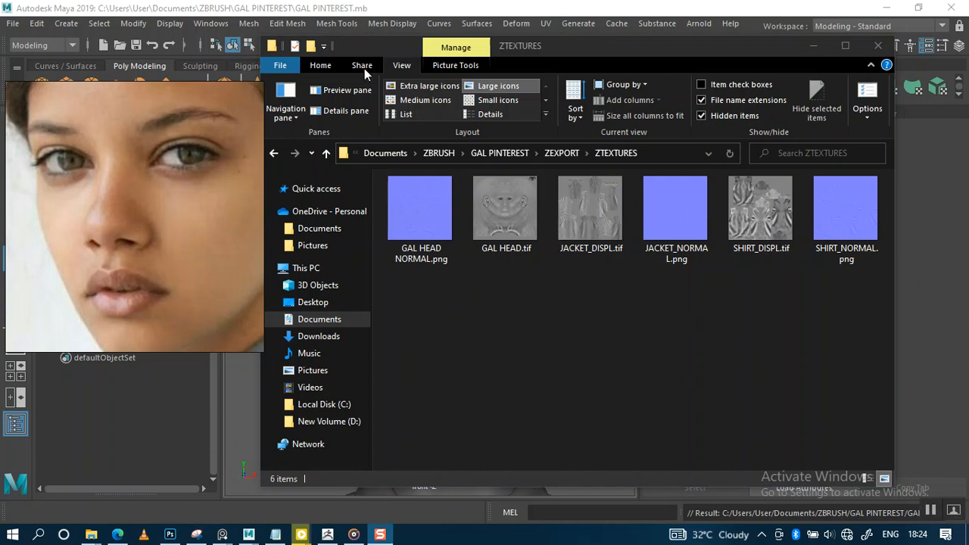
{"action": "left_click", "coordinate": [320, 65]}
{"action": "left_click", "coordinate": [885, 8]}
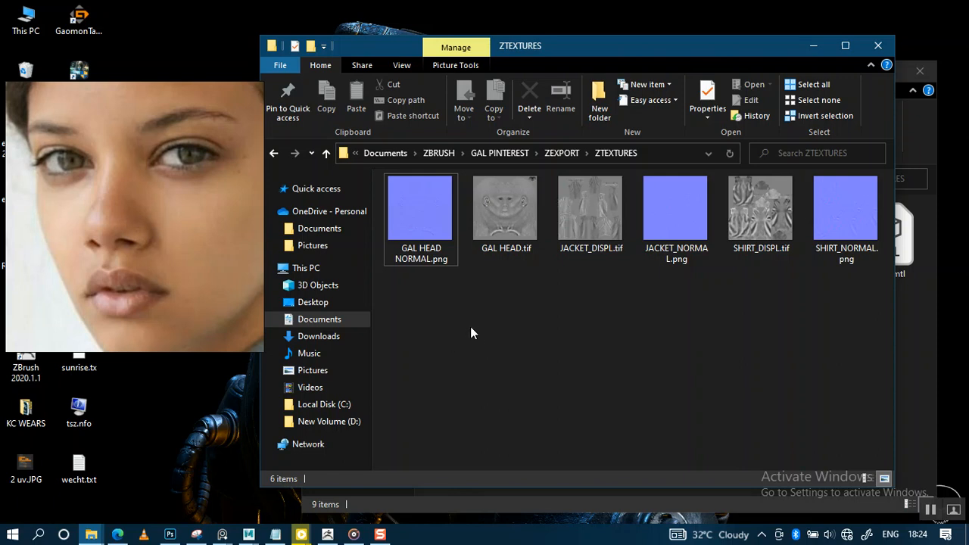
{"action": "right_click", "coordinate": [413, 221]}
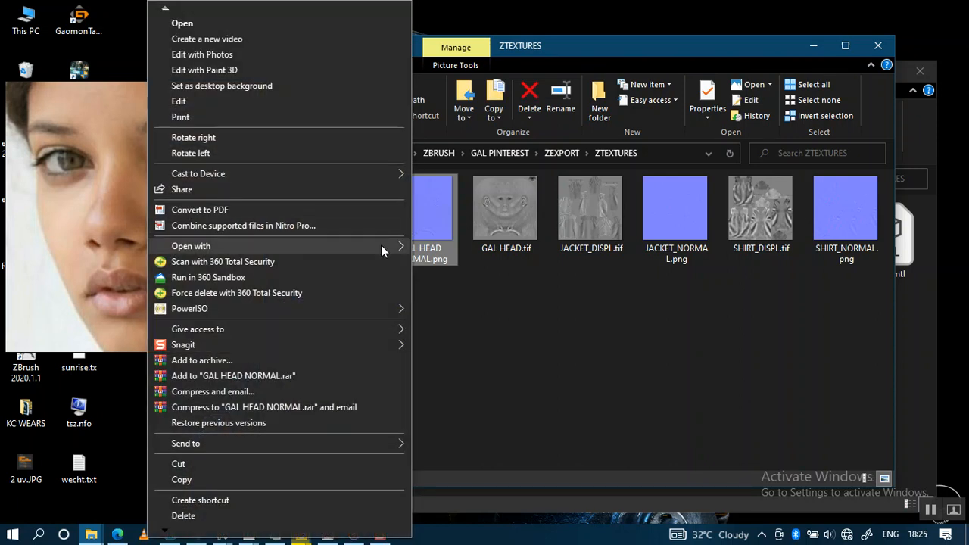
{"action": "left_click", "coordinate": [381, 245]}
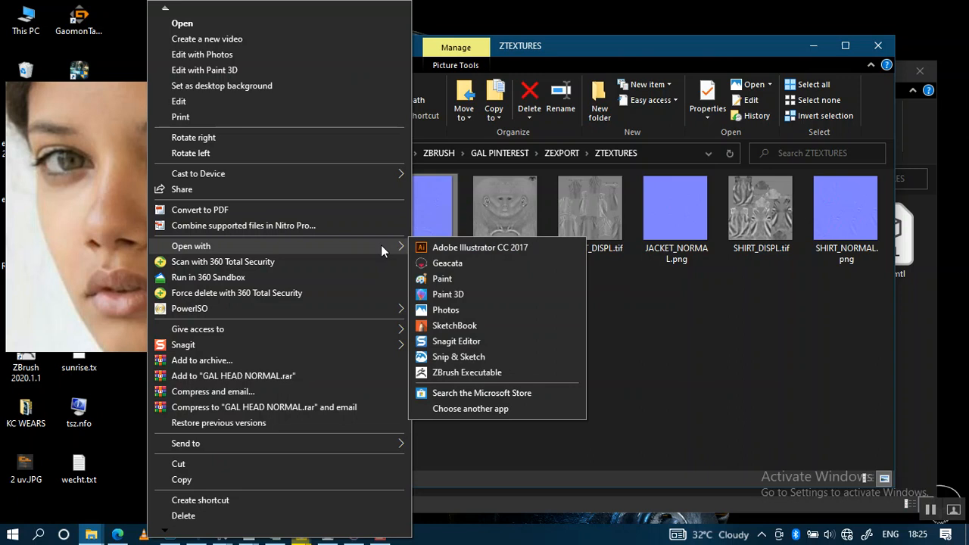
{"action": "left_click", "coordinate": [693, 343]}
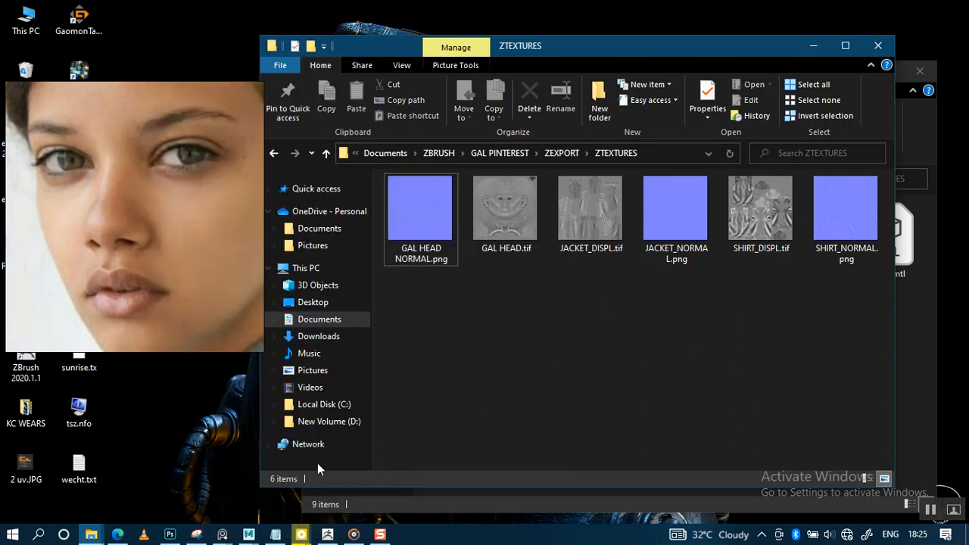
Switch to Photoshop and close the Untitled-1 document without saving its changes.
{"action": "mouse_move", "coordinate": [174, 535]}
{"action": "left_click", "coordinate": [196, 469]}
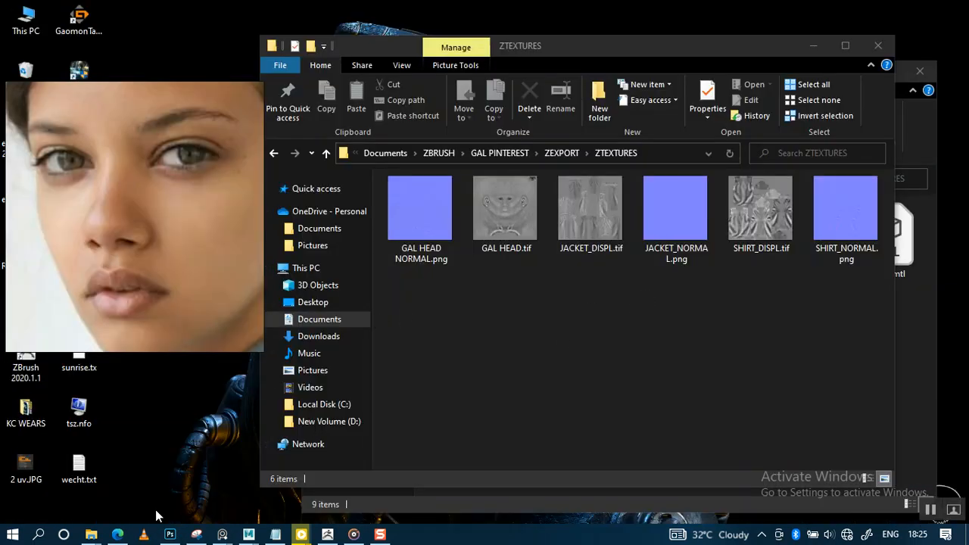
{"action": "mouse_move", "coordinate": [169, 535]}
{"action": "mouse_move", "coordinate": [166, 496]}
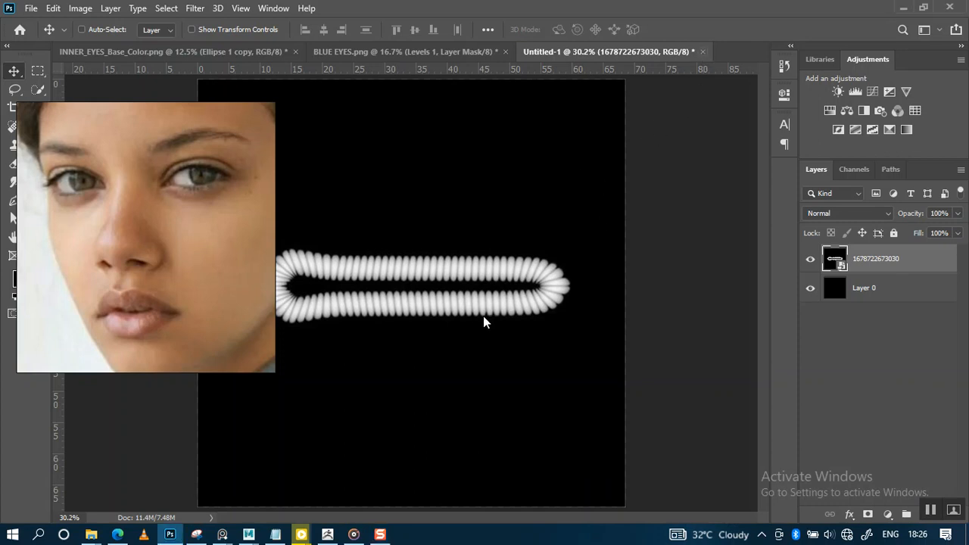
{"action": "key", "text": "ctrl+w"}
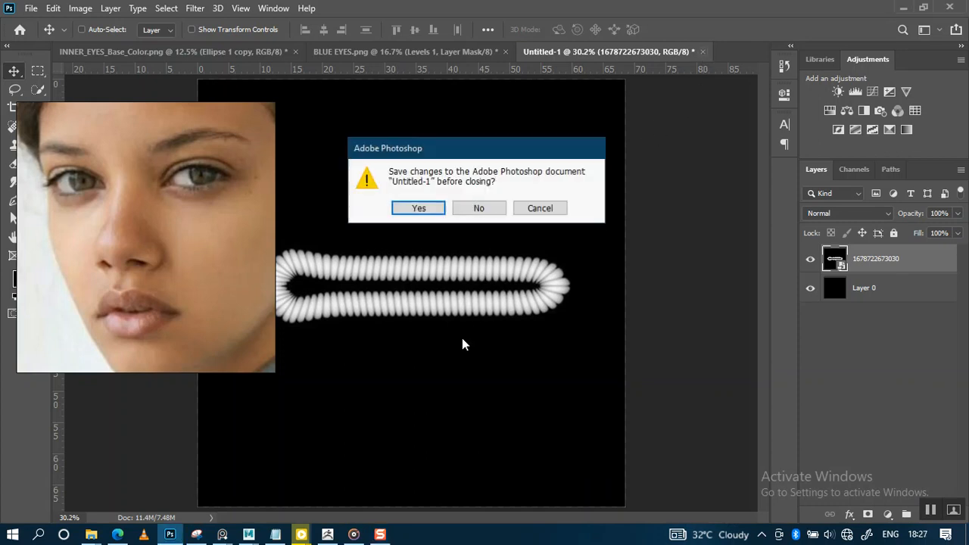
{"action": "left_click", "coordinate": [478, 208]}
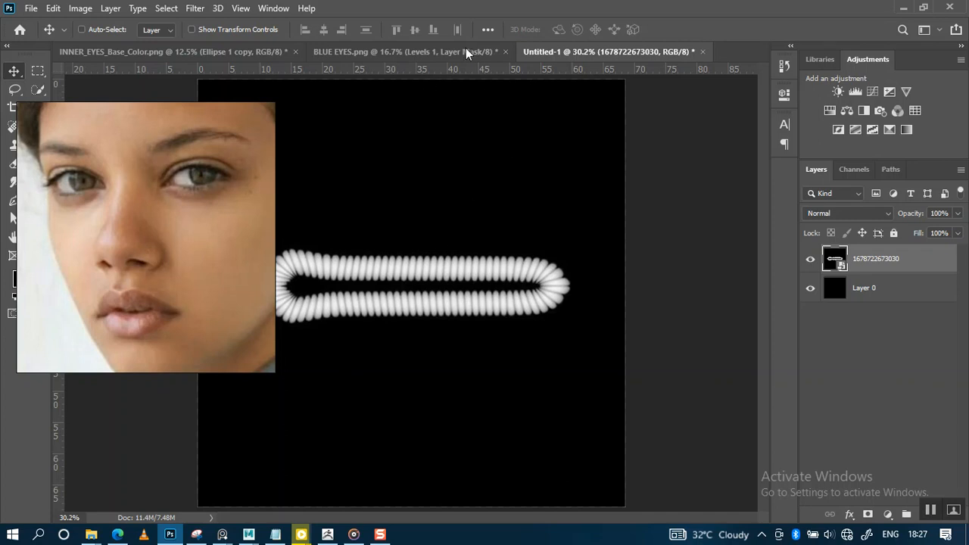
Bring up the ZTEXTURES folder over Photoshop, select GAL HEAD NORMAL.png, and return to the BLUE EYES.png document.
{"action": "mouse_move", "coordinate": [91, 534]}
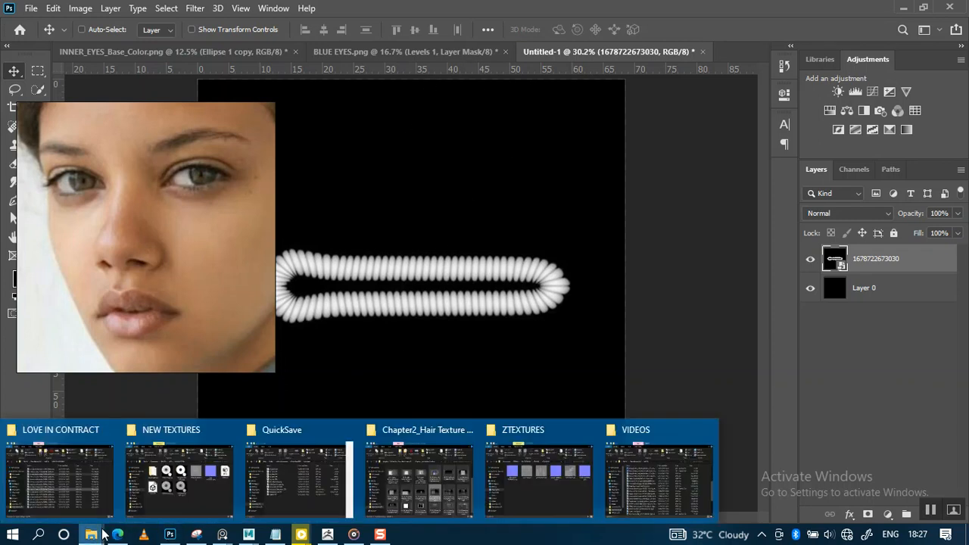
{"action": "left_click", "coordinate": [518, 470]}
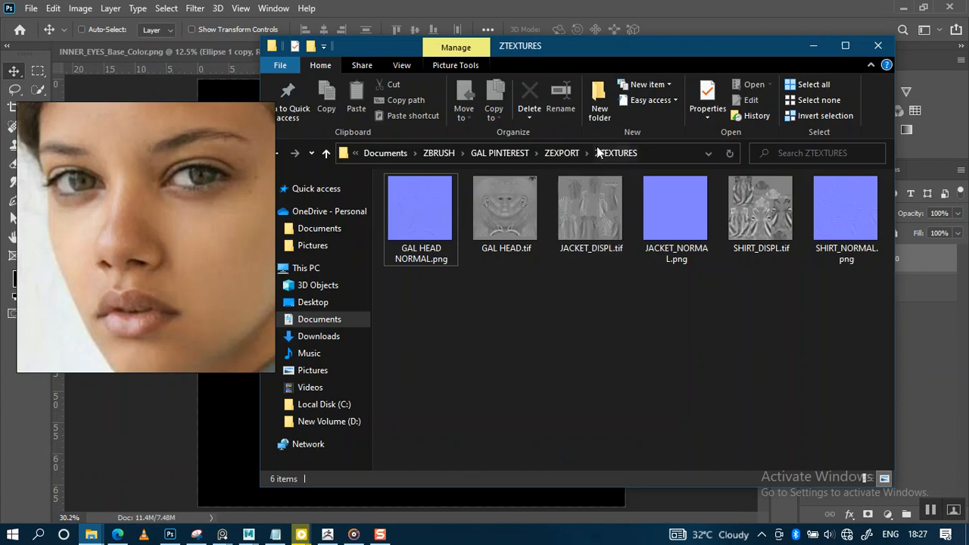
{"action": "left_click_drag", "start_coordinate": [629, 50], "coordinate": [700, 139]}
{"action": "left_click", "coordinate": [492, 294]}
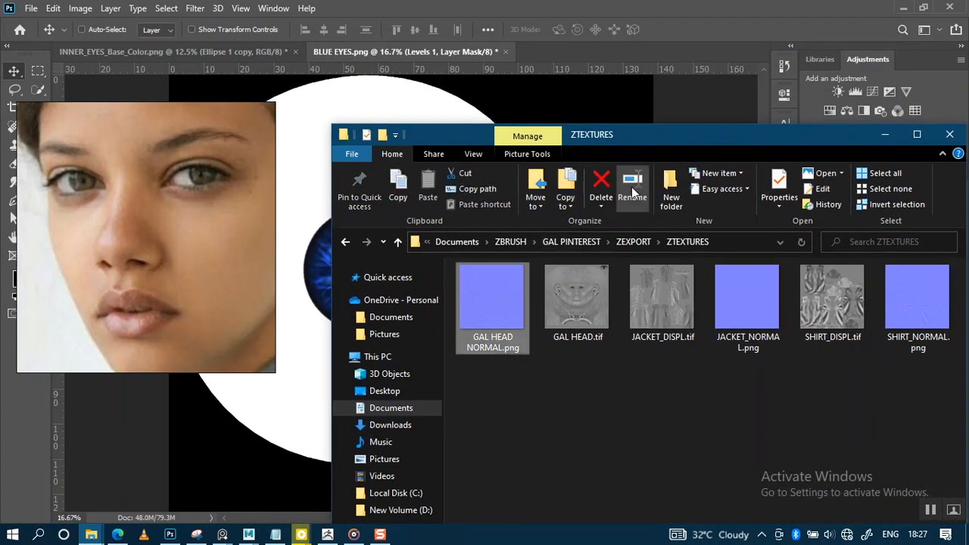
{"action": "left_click_drag", "start_coordinate": [634, 134], "coordinate": [755, 149]}
{"action": "left_click", "coordinate": [849, 140]}
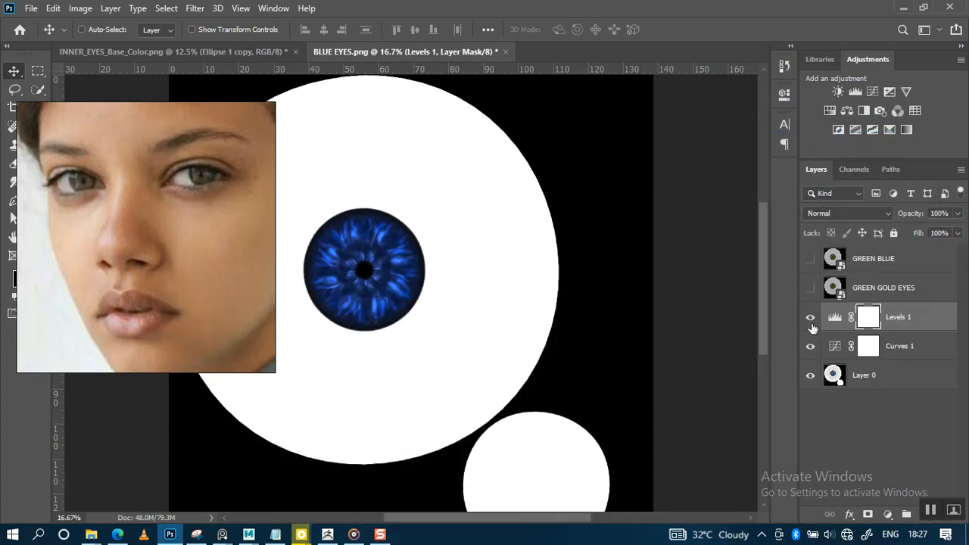
Hide the Levels 1 and Curves 1 layers, compare the GREEN BLUE eye, and leave GREEN GOLD EYES shown and selected.
{"action": "left_click", "coordinate": [810, 318]}
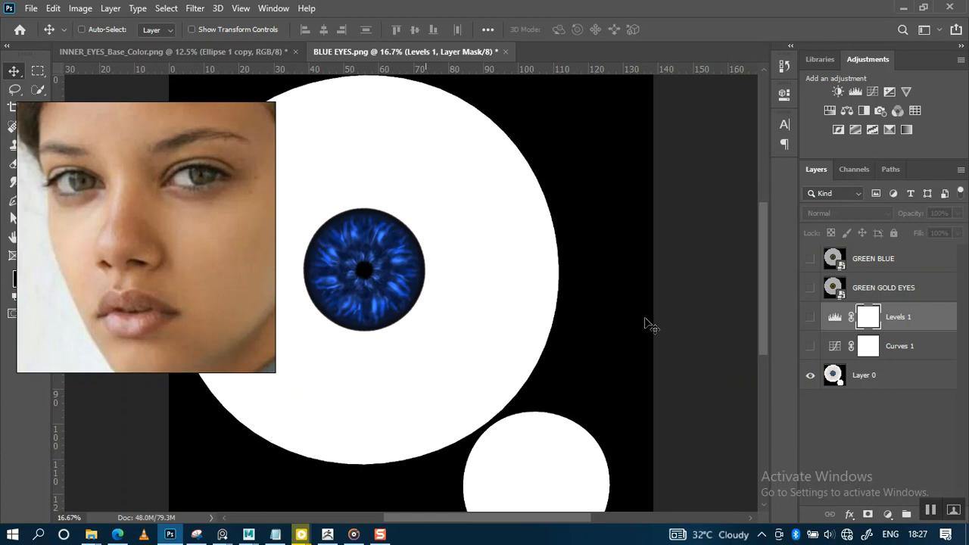
{"action": "left_click", "coordinate": [811, 258]}
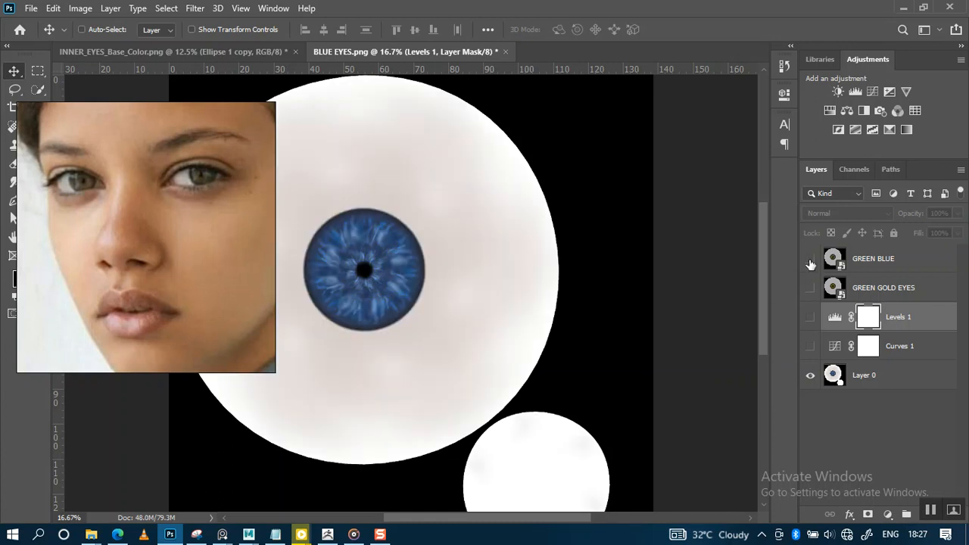
{"action": "left_click", "coordinate": [811, 259]}
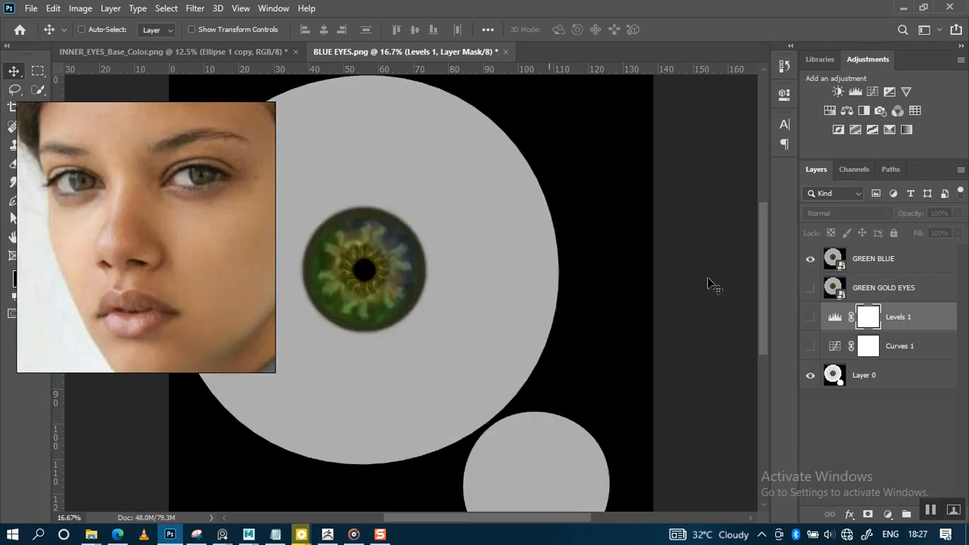
{"action": "left_click", "coordinate": [811, 259]}
{"action": "left_click", "coordinate": [810, 292]}
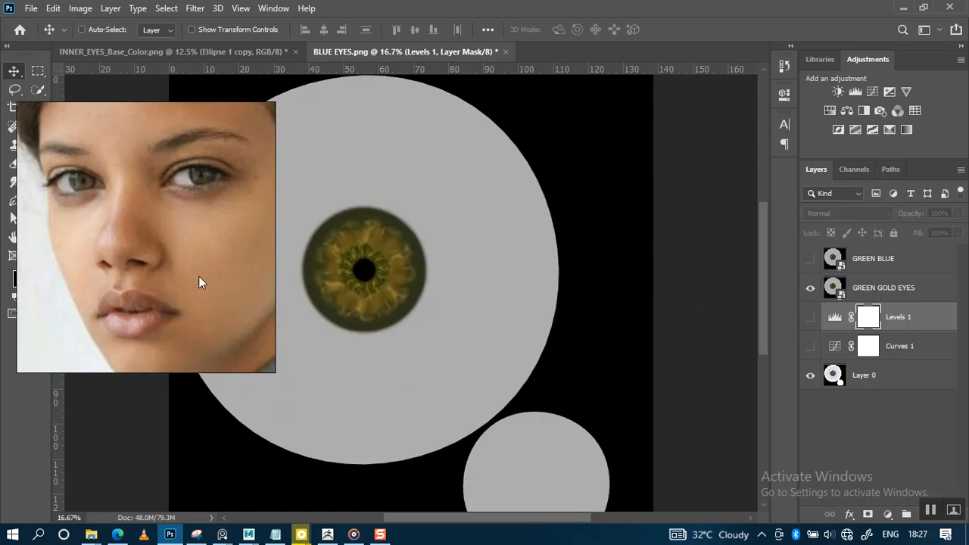
{"action": "key", "text": "alt+bracketright"}
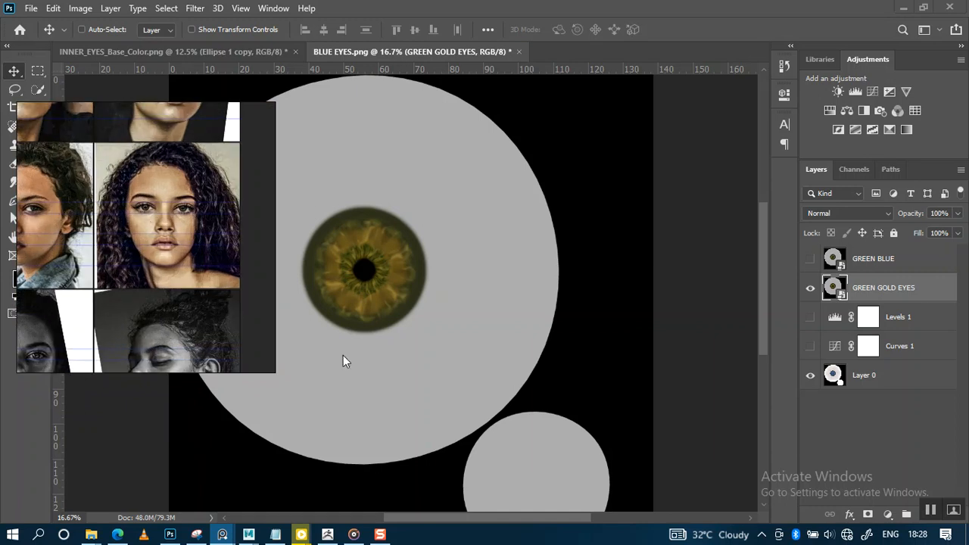
Open GAL HEAD NORMAL.png from the ZTEXTURES folder in Photoshop and move the reference image clear of the normal map.
{"action": "mouse_move", "coordinate": [91, 535]}
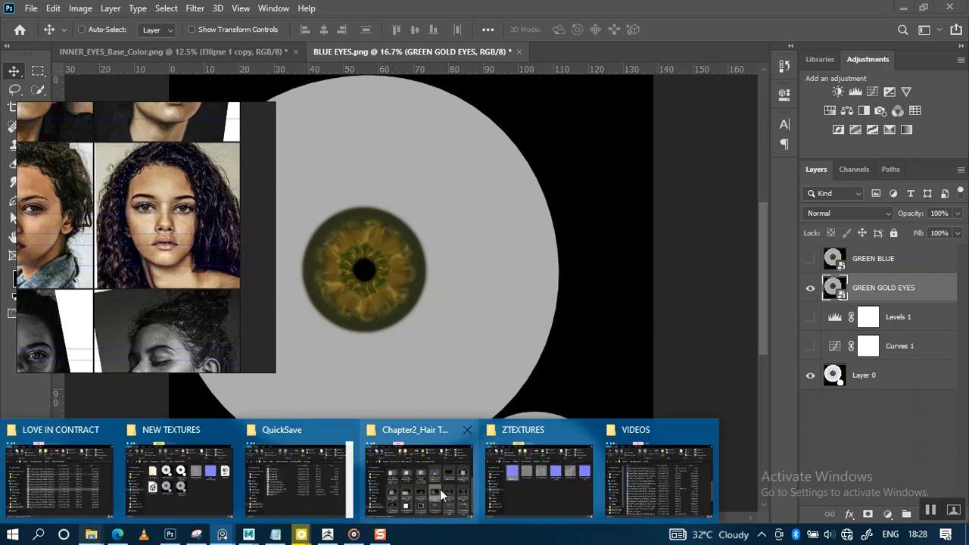
{"action": "left_click", "coordinate": [505, 479]}
{"action": "left_click_drag", "start_coordinate": [450, 303], "coordinate": [614, 57]}
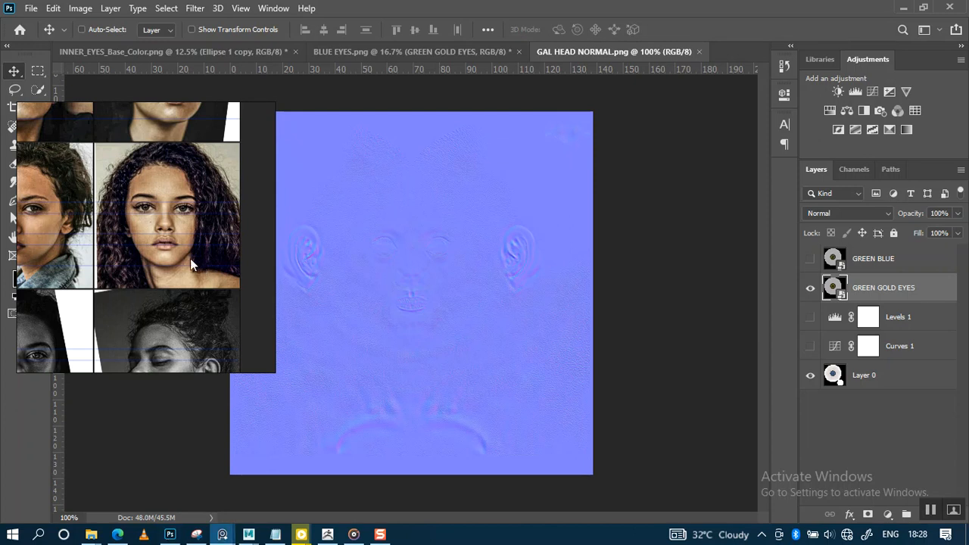
{"action": "right_click_drag", "start_coordinate": [190, 258], "coordinate": [888, 142]}
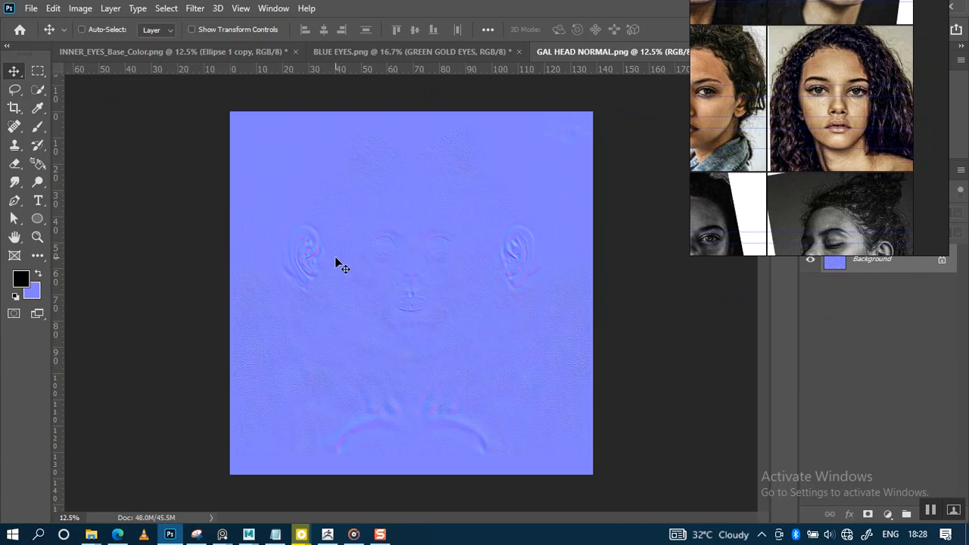
Examine the lip and surrounding skin detail of the head normal map at 200% zoom.
{"action": "key", "text": "z"}
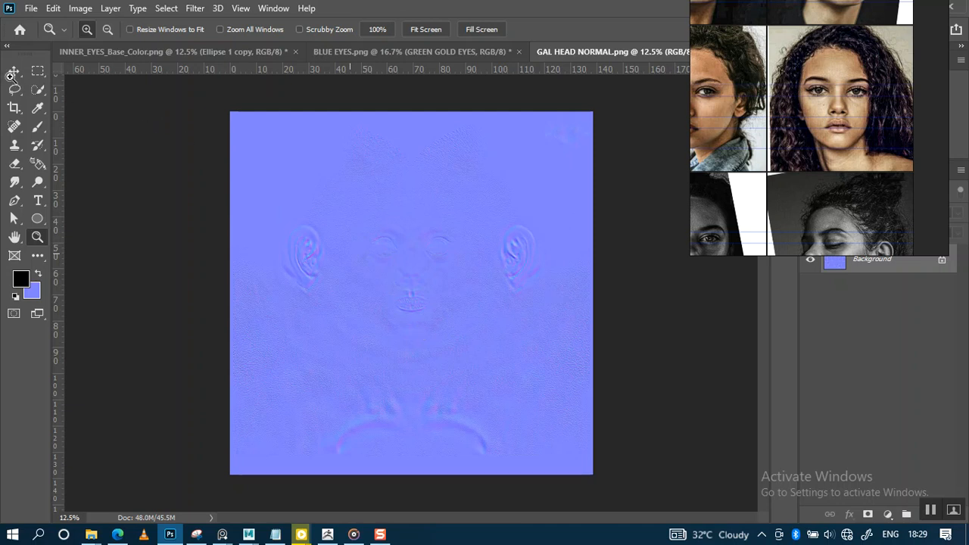
{"action": "scroll", "coordinate": [915, 275], "scroll_direction": "up", "scroll_amount": 3}
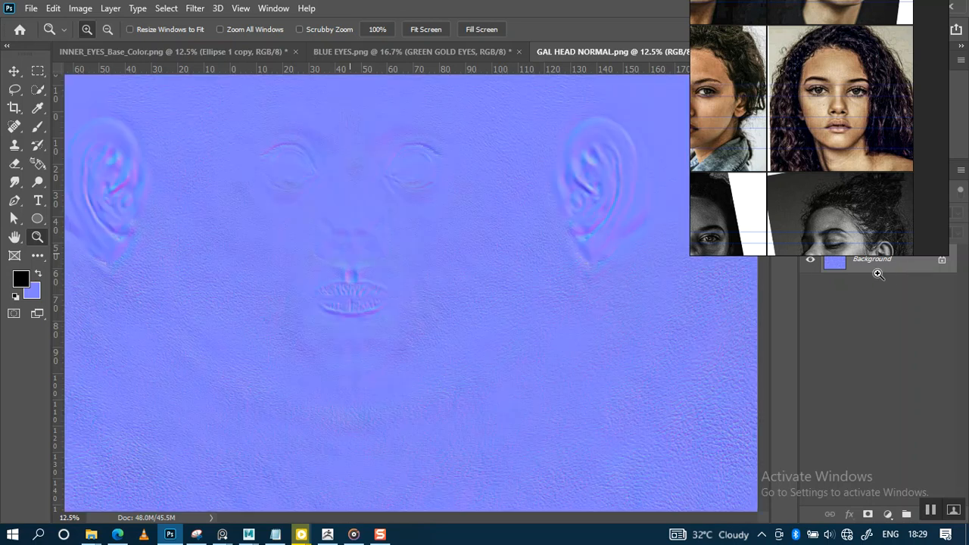
{"action": "scroll", "coordinate": [389, 262], "scroll_direction": "up", "scroll_amount": 5}
{"action": "left_click", "coordinate": [389, 263]}
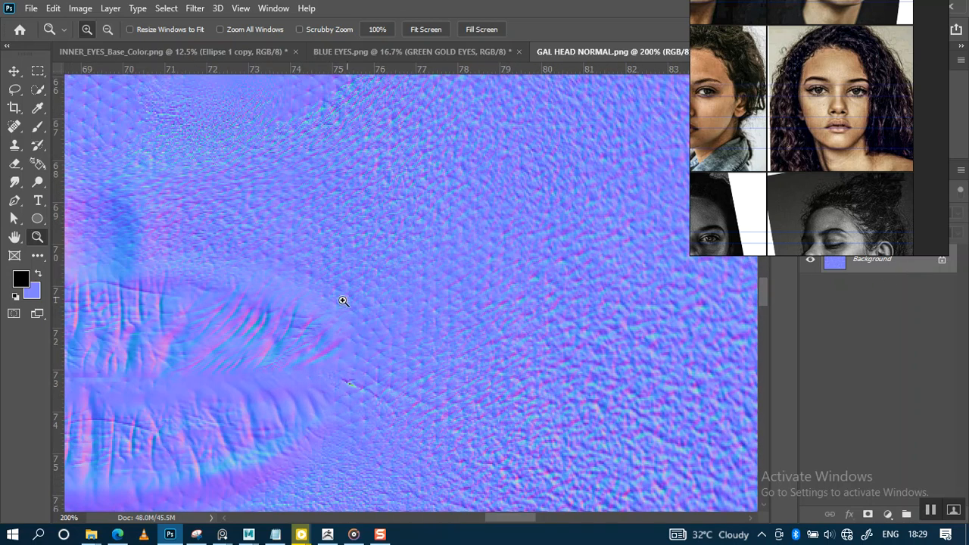
Examine the eye and forehead skin detail across GAL HEAD NORMAL.png, move the reference image aside and close the document.
{"action": "left_click", "coordinate": [15, 70]}
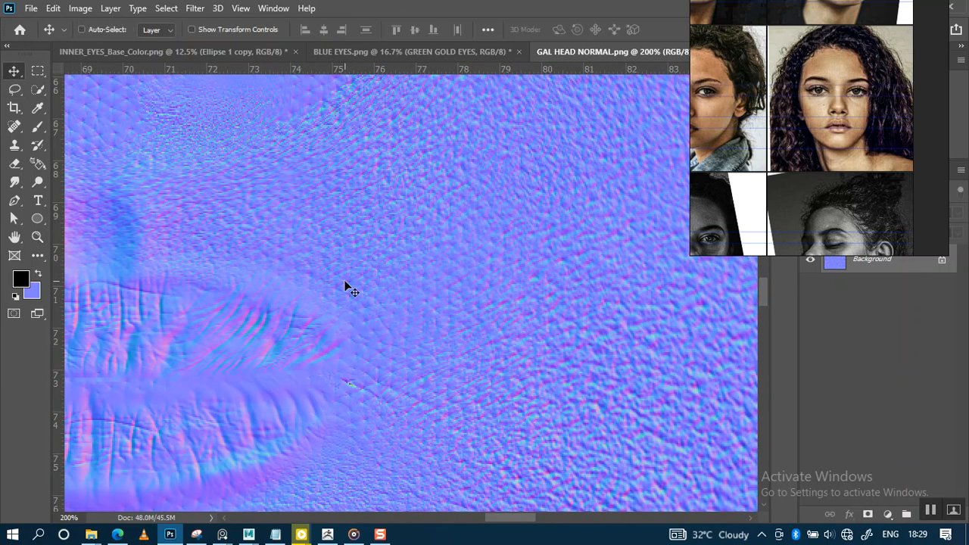
{"action": "left_click_drag", "start_coordinate": [368, 285], "coordinate": [506, 285]}
{"action": "left_click_drag", "start_coordinate": [331, 292], "coordinate": [517, 315]}
{"action": "mouse_move", "coordinate": [417, 300]}
{"action": "left_mouse_down"}
{"action": "mouse_move", "coordinate": [487, 327]}
{"action": "mouse_move", "coordinate": [447, 315]}
{"action": "mouse_move", "coordinate": [423, 385]}
{"action": "left_mouse_up"}
{"action": "mouse_move", "coordinate": [506, 259]}
{"action": "left_mouse_down"}
{"action": "mouse_move", "coordinate": [472, 311]}
{"action": "mouse_move", "coordinate": [506, 409]}
{"action": "left_mouse_up"}
{"action": "left_click_drag", "start_coordinate": [444, 328], "coordinate": [605, 351]}
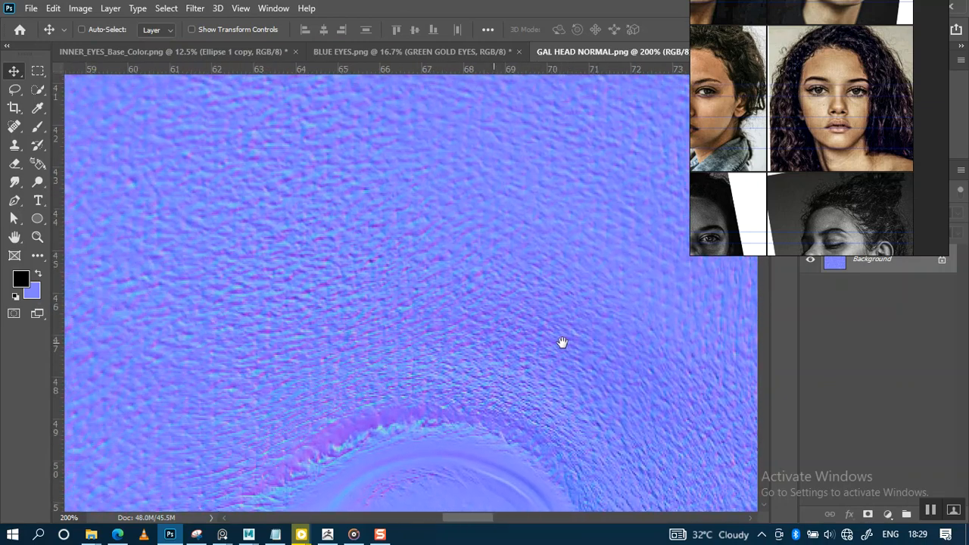
{"action": "left_click_drag", "start_coordinate": [529, 346], "coordinate": [394, 386]}
{"action": "left_click_drag", "start_coordinate": [681, 280], "coordinate": [288, 296]}
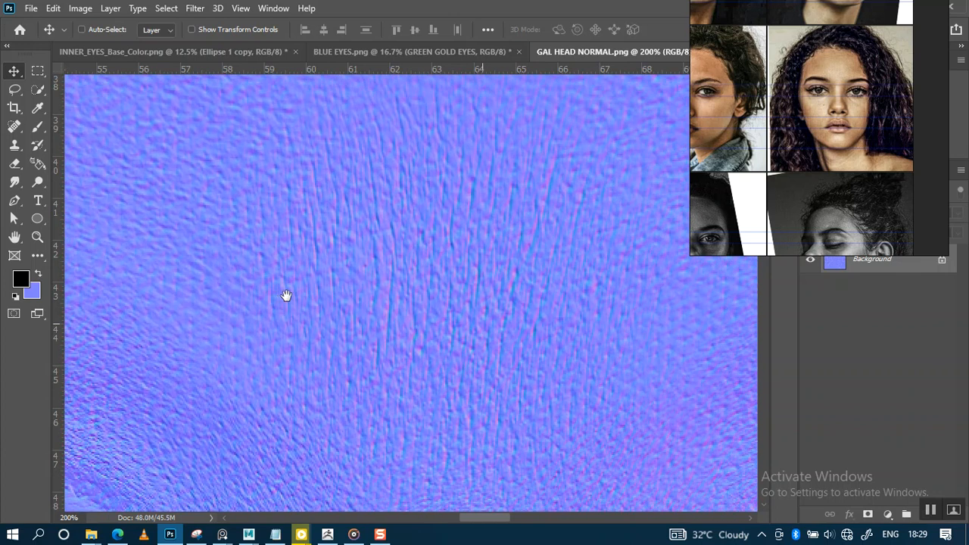
{"action": "left_click_drag", "start_coordinate": [400, 303], "coordinate": [415, 299]}
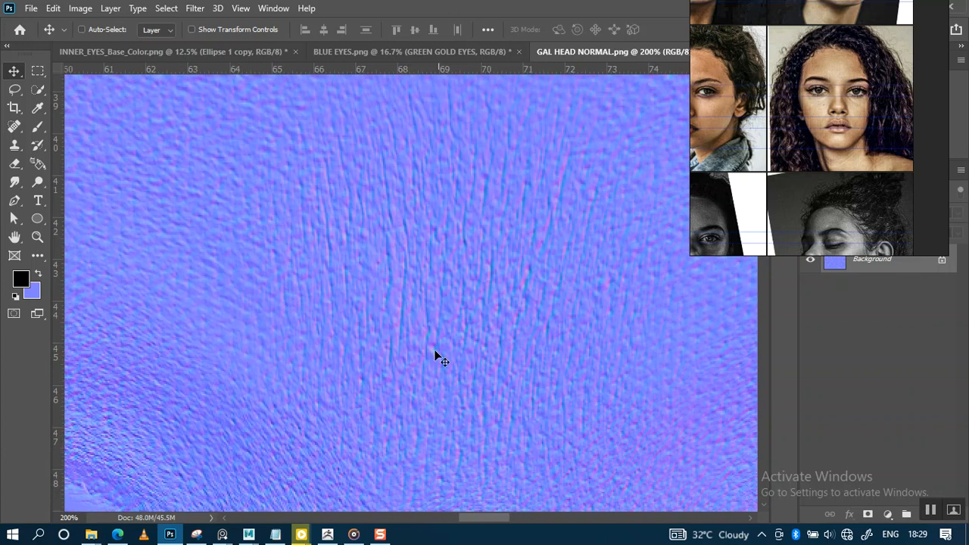
{"action": "right_click_drag", "start_coordinate": [751, 114], "coordinate": [261, 130]}
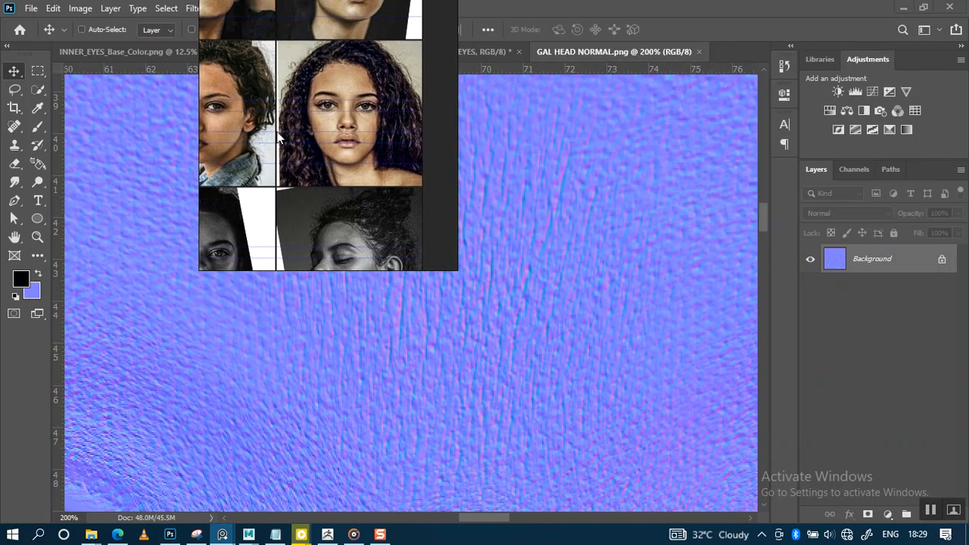
{"action": "left_click", "coordinate": [699, 51]}
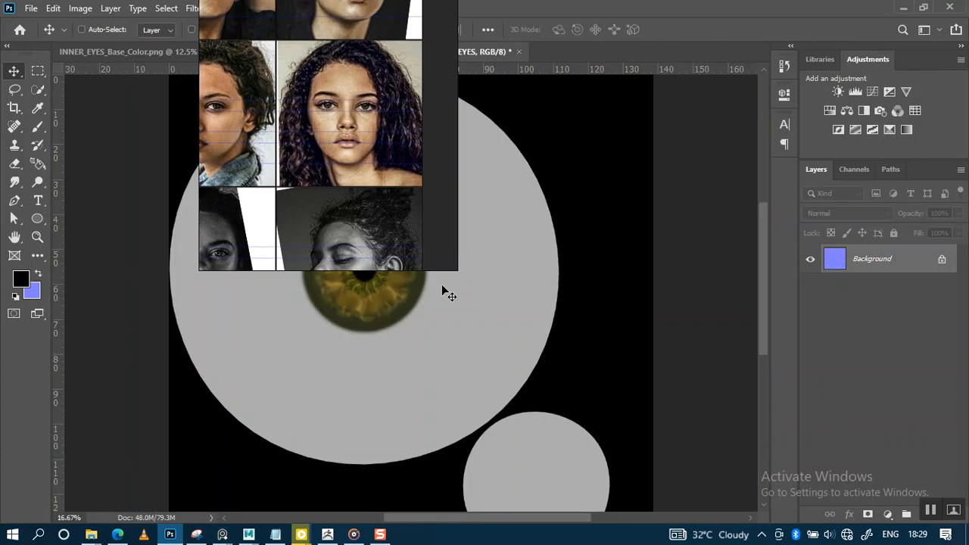
Open GAL HEAD.tif from the ZTEXTURES folder in Photoshop and move the reference image off the displacement map.
{"action": "mouse_move", "coordinate": [92, 535]}
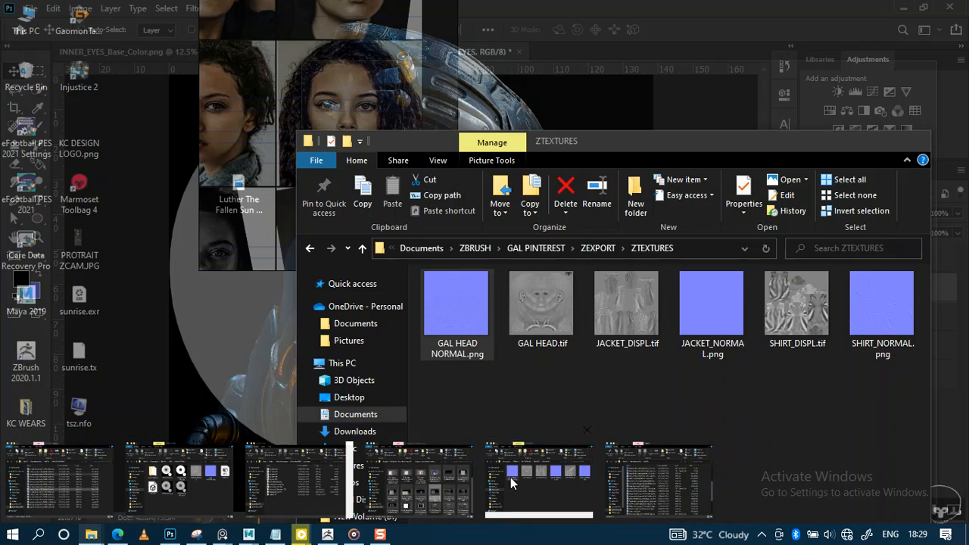
{"action": "left_click", "coordinate": [510, 476]}
{"action": "mouse_move", "coordinate": [540, 315]}
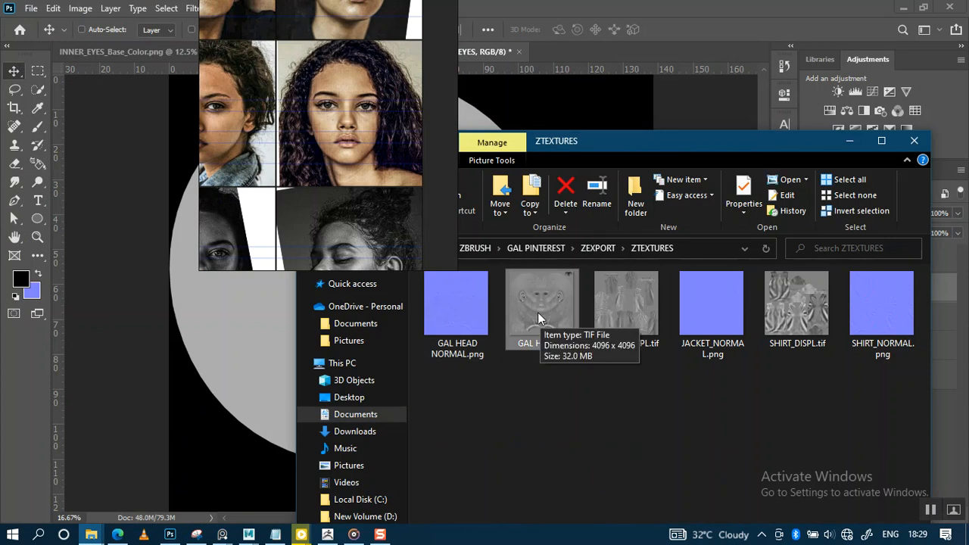
{"action": "left_click_drag", "start_coordinate": [557, 317], "coordinate": [666, 52]}
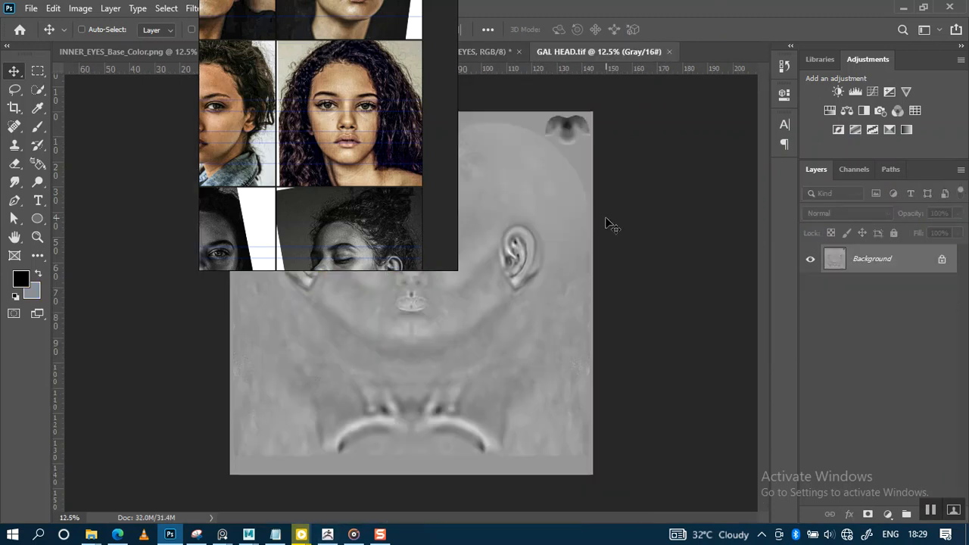
{"action": "left_click_drag", "start_coordinate": [383, 199], "coordinate": [807, 208]}
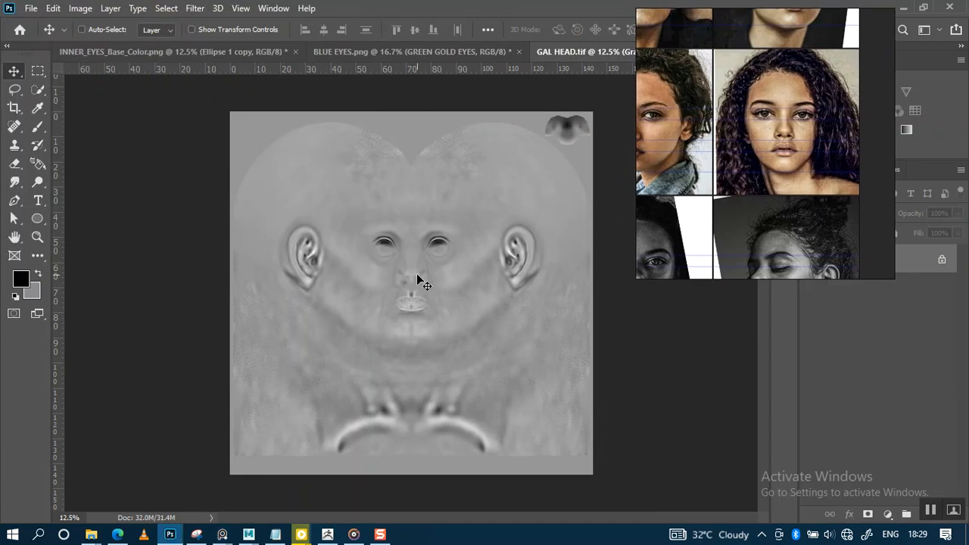
Examine the eyes, nose and lips of the head displacement map up close, view the whole face, and close GAL HEAD.tif.
{"action": "key", "text": "z"}
{"action": "left_click", "coordinate": [464, 335]}
{"action": "left_click", "coordinate": [464, 335]}
{"action": "scroll", "coordinate": [464, 336], "scroll_direction": "up", "scroll_amount": 1}
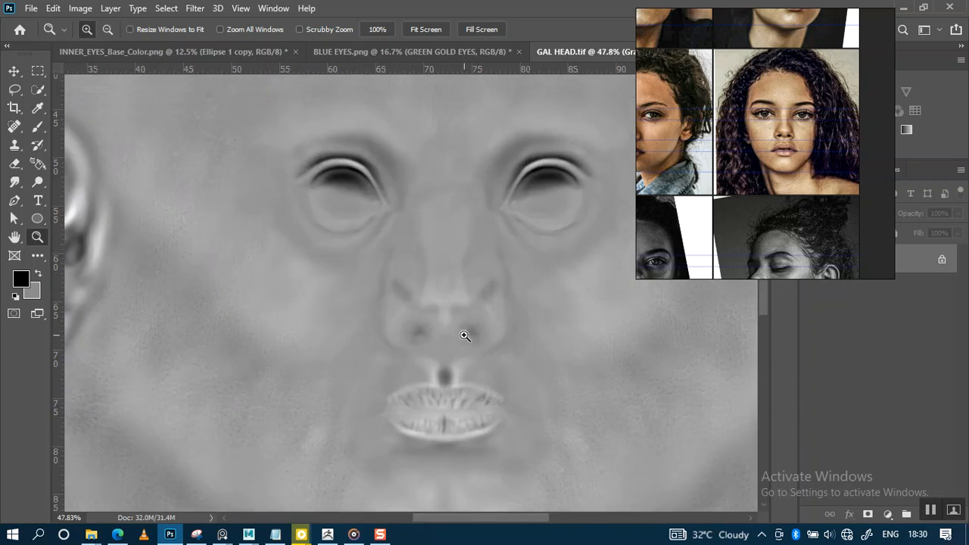
{"action": "left_click_drag", "start_coordinate": [371, 378], "coordinate": [509, 434]}
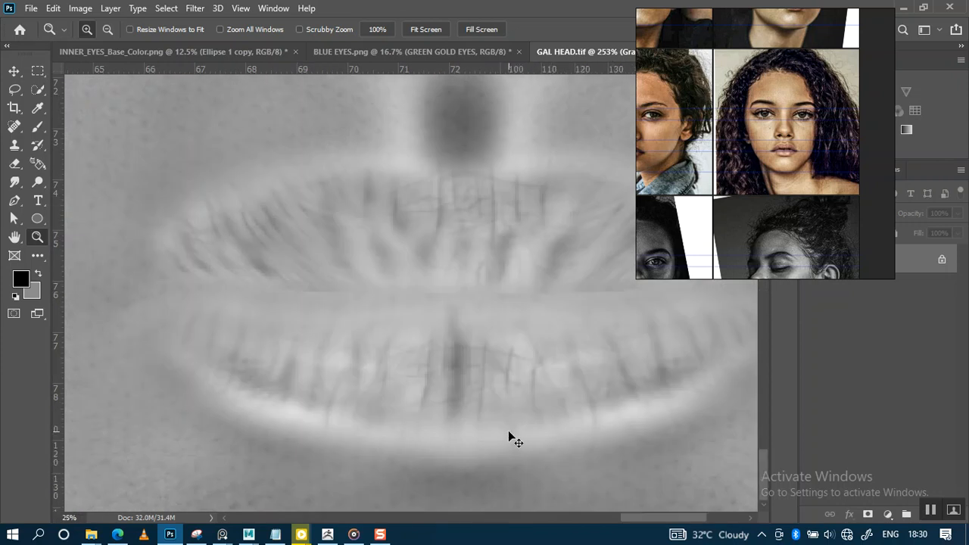
{"action": "key", "text": "ctrl+0"}
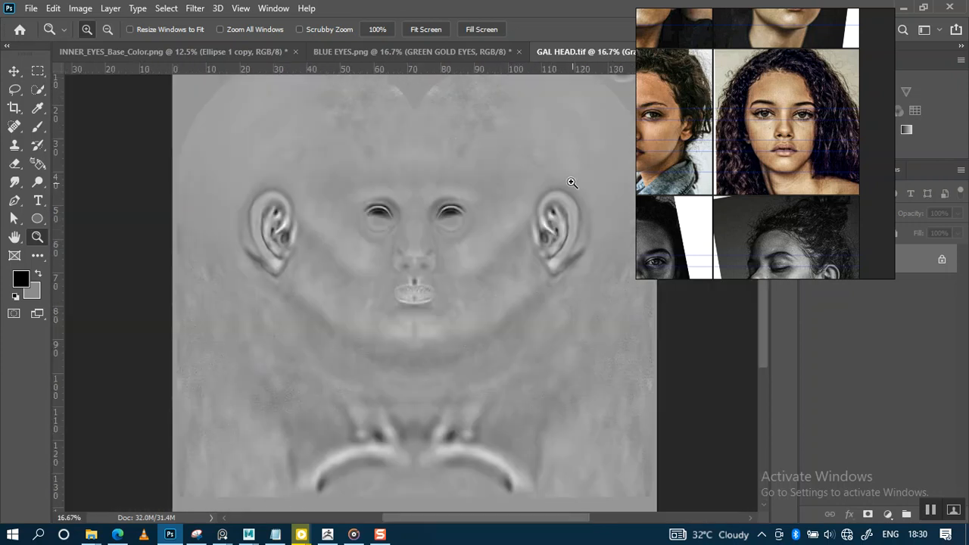
{"action": "left_click_drag", "start_coordinate": [755, 138], "coordinate": [272, 144]}
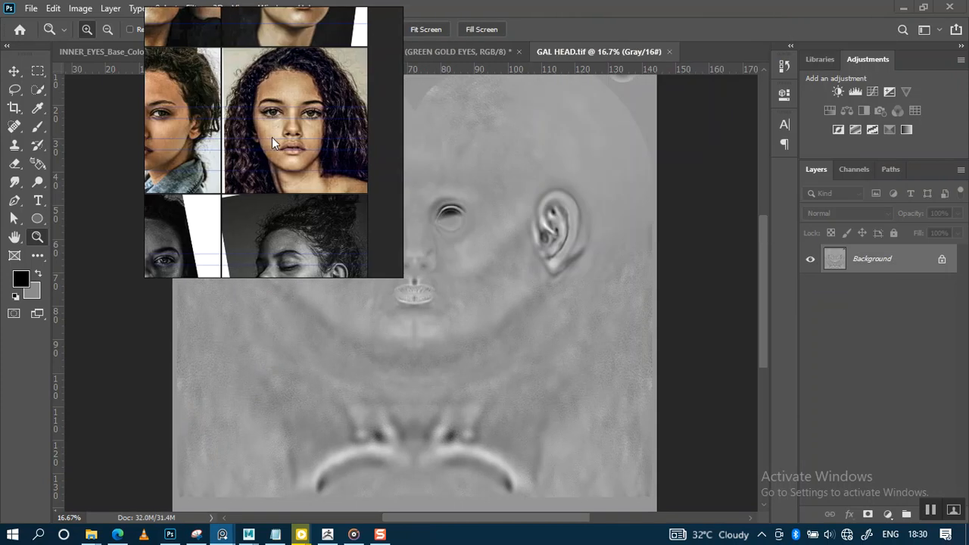
{"action": "left_click", "coordinate": [669, 51]}
Open JACKET_DISPL.tif from the ZTEXTURES folder in Photoshop and move the reference image away from the jacket map.
{"action": "mouse_move", "coordinate": [94, 535]}
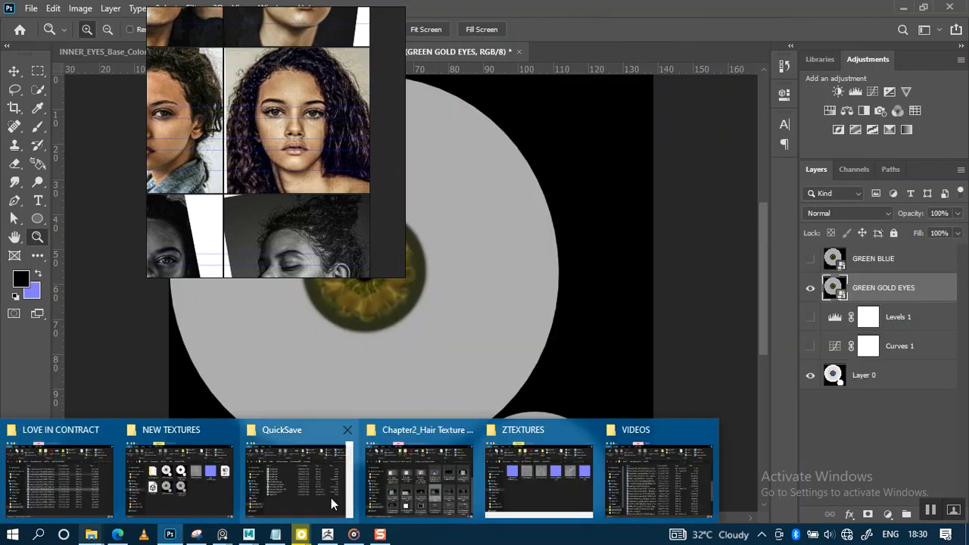
{"action": "left_click", "coordinate": [538, 483]}
{"action": "left_click_drag", "start_coordinate": [617, 309], "coordinate": [652, 47]}
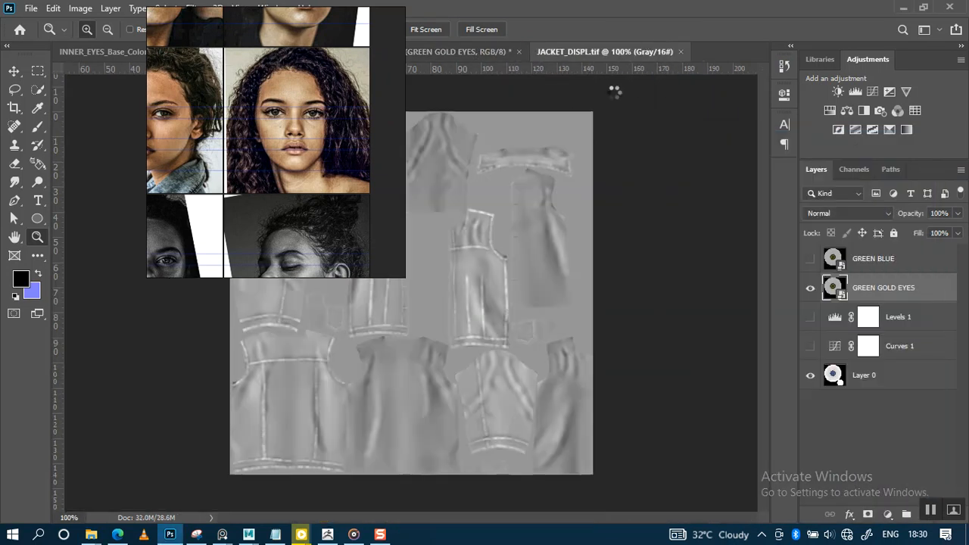
{"action": "left_click_drag", "start_coordinate": [346, 199], "coordinate": [163, 179]}
{"action": "left_click", "coordinate": [377, 187]}
Examine the seams and folds of the jacket displacement map up close, and close JACKET_DISPL.tif.
{"action": "left_click_drag", "start_coordinate": [266, 152], "coordinate": [539, 435]}
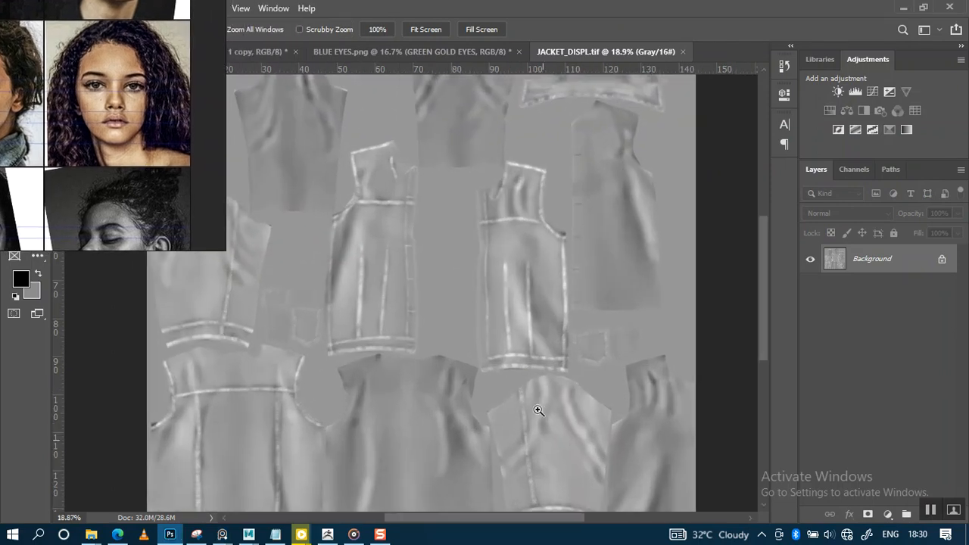
{"action": "left_click_drag", "start_coordinate": [486, 214], "coordinate": [537, 319]}
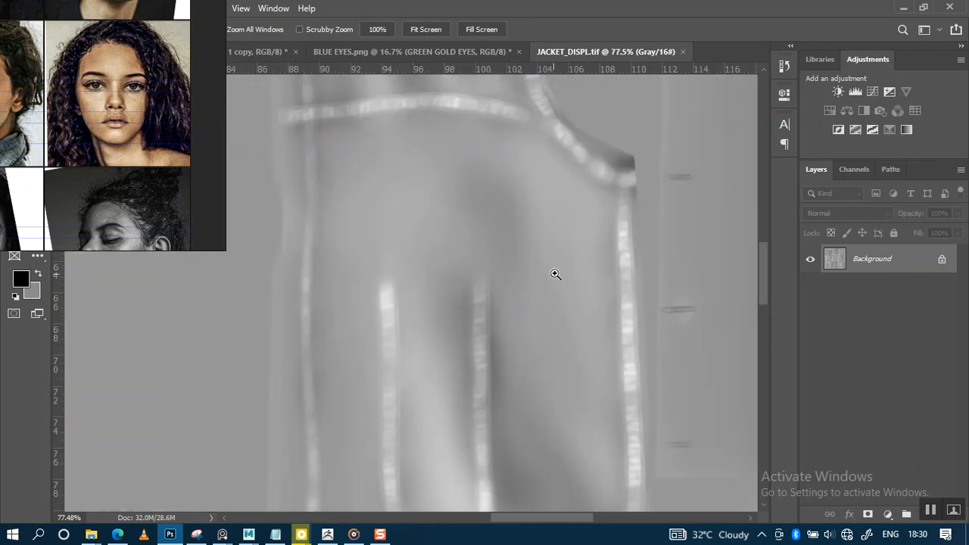
{"action": "left_click_drag", "start_coordinate": [569, 246], "coordinate": [567, 311]}
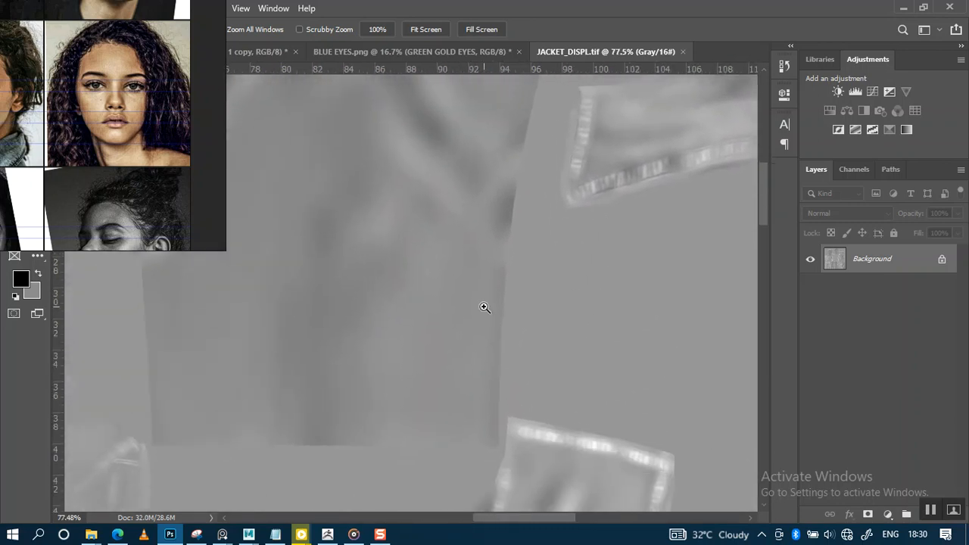
{"action": "left_click", "coordinate": [682, 52]}
Open JACKET_NORMAL.png from the ZTEXTURES folder in Photoshop and examine its stitching and pocket detail up close.
{"action": "mouse_move", "coordinate": [91, 535]}
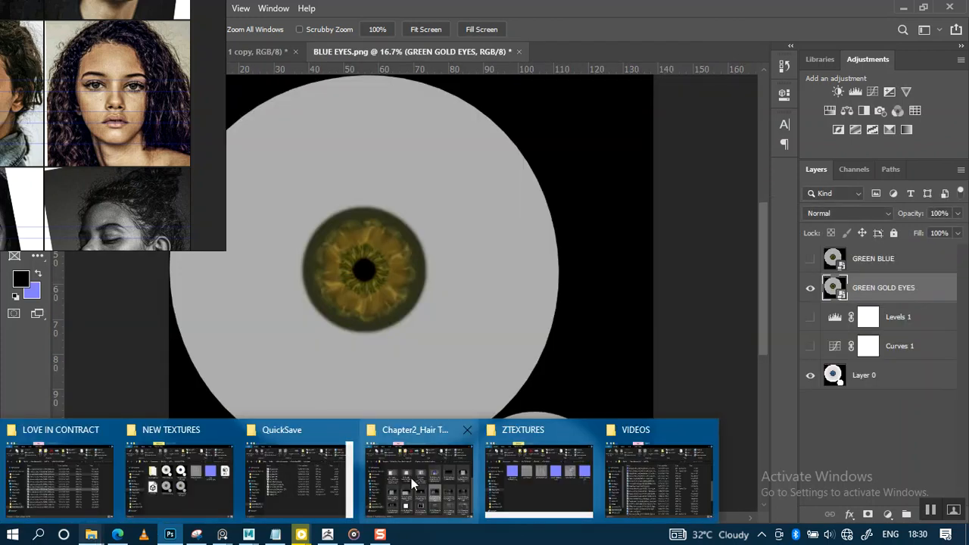
{"action": "left_click", "coordinate": [538, 479]}
{"action": "left_click_drag", "start_coordinate": [715, 315], "coordinate": [631, 51]}
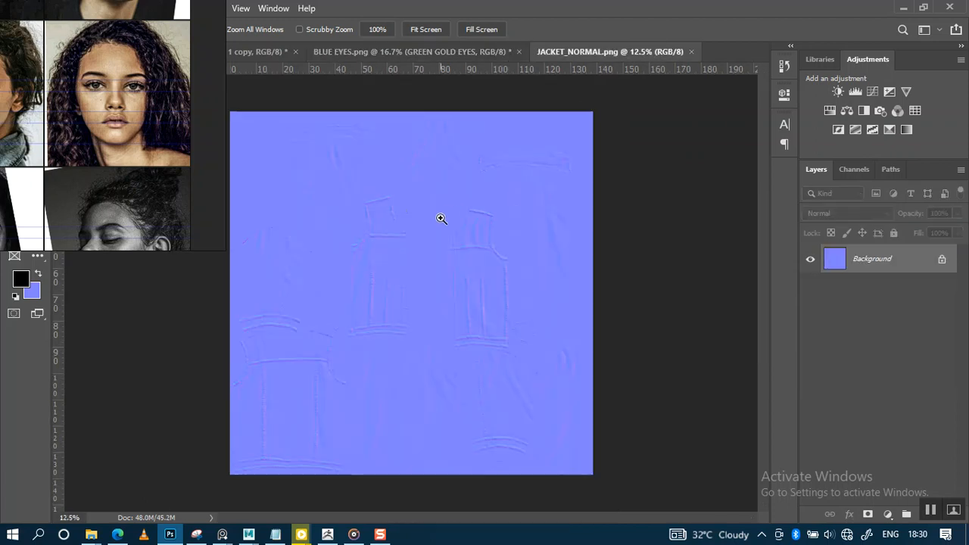
{"action": "left_click_drag", "start_coordinate": [316, 201], "coordinate": [389, 331]}
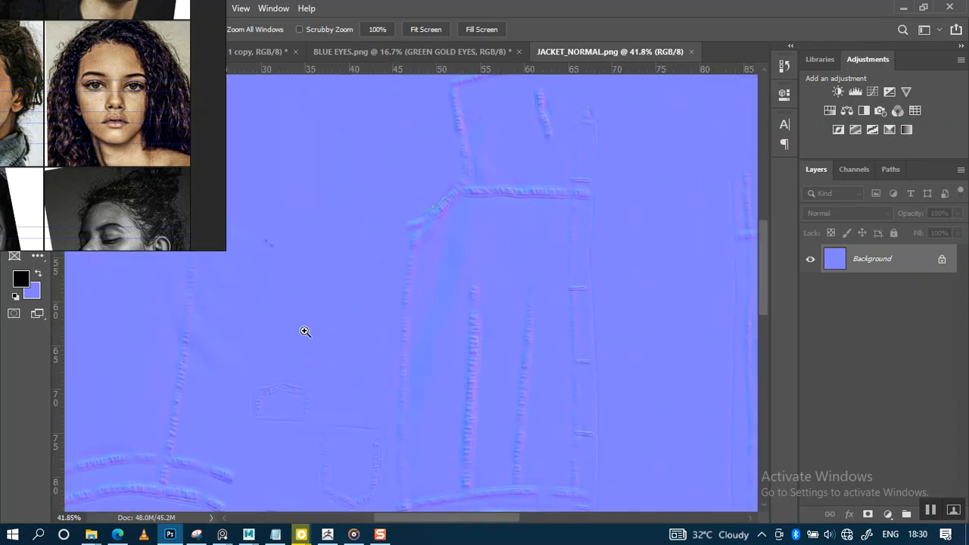
Open SHIRT_DISPL.tif and SHIRT_NORMAL.png together from the ZTEXTURES folder and examine the shirt normal map up close.
{"action": "mouse_move", "coordinate": [91, 534]}
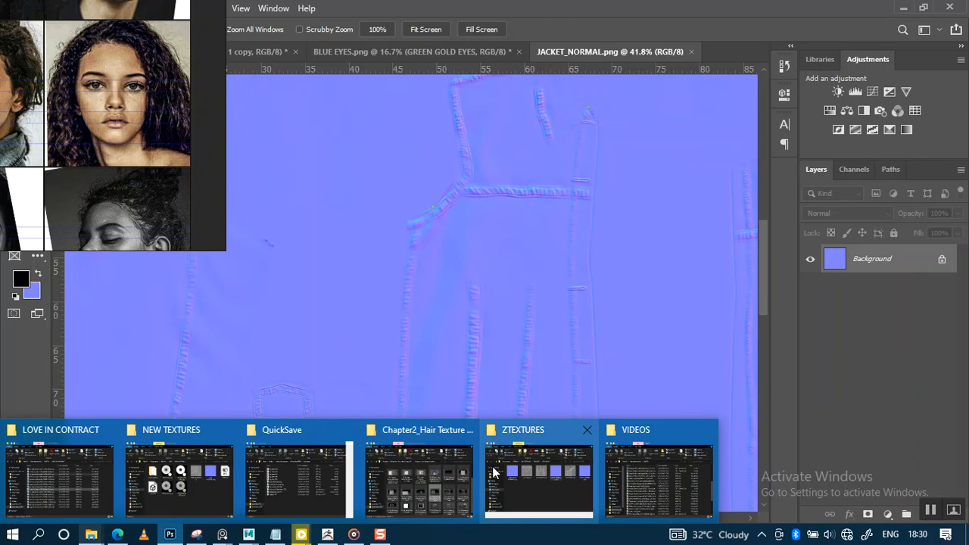
{"action": "left_click", "coordinate": [513, 472]}
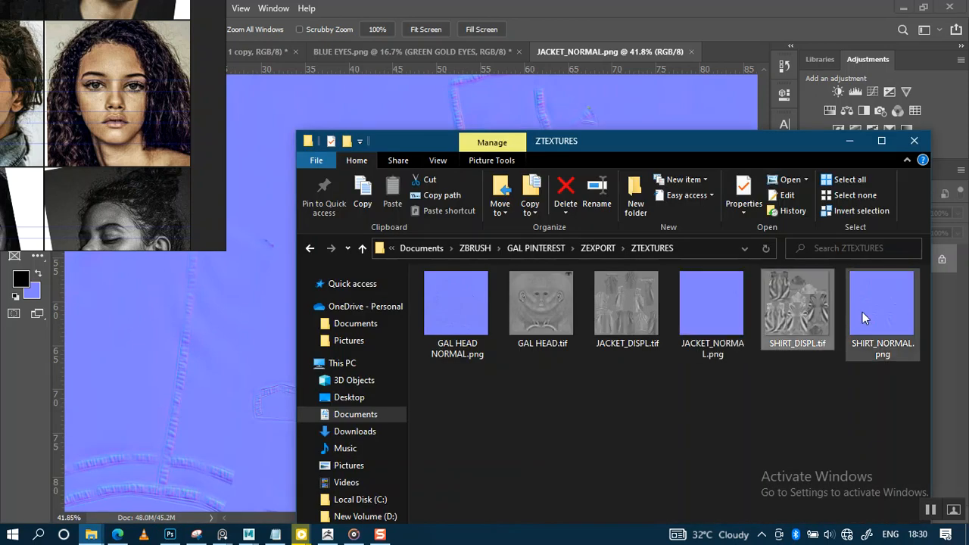
{"action": "left_click_drag", "start_coordinate": [862, 311], "coordinate": [737, 53]}
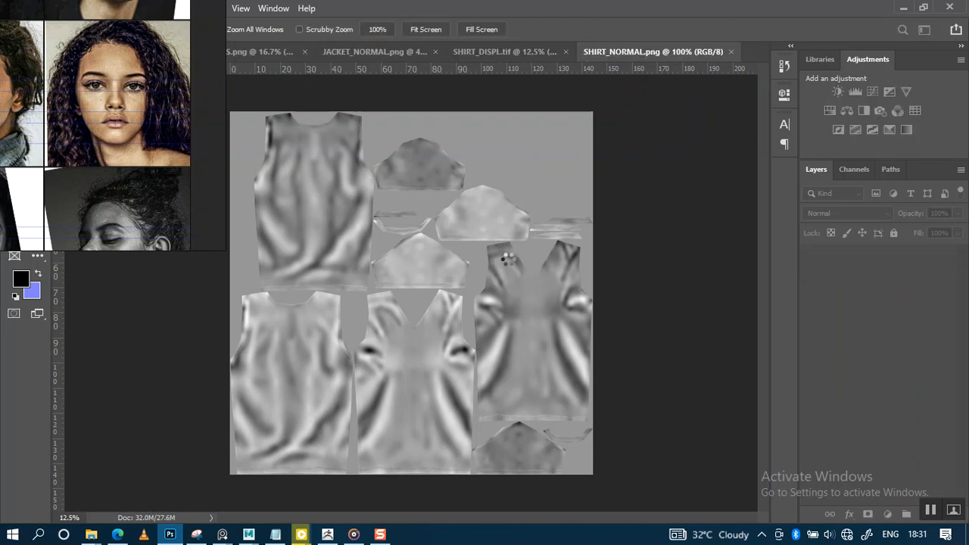
{"action": "left_click_drag", "start_coordinate": [325, 158], "coordinate": [454, 371]}
{"action": "left_click_drag", "start_coordinate": [572, 165], "coordinate": [642, 266]}
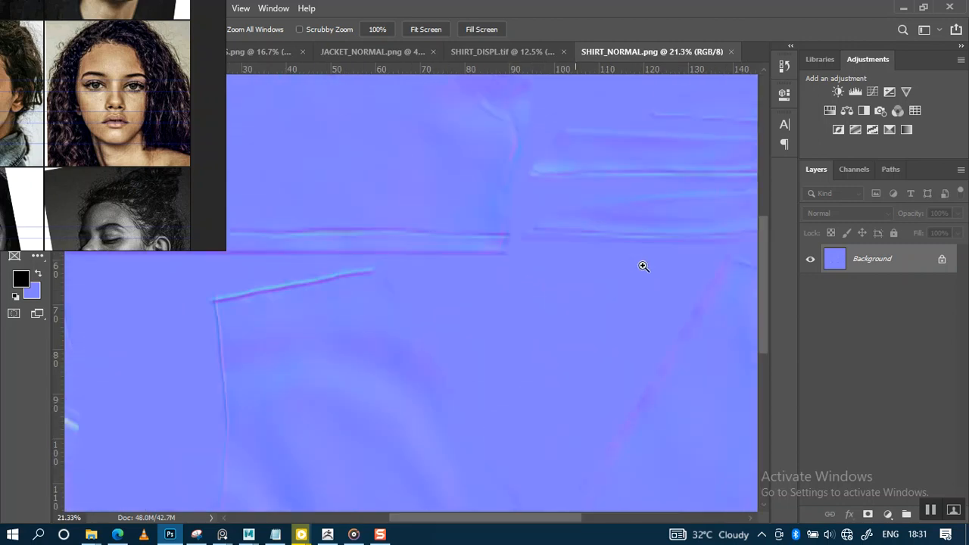
Close SHIRT_NORMAL.png, JACKET_NORMAL.png and SHIRT_DISPL.tif, returning to the BLUE EYES.png document.
{"action": "left_click", "coordinate": [731, 52]}
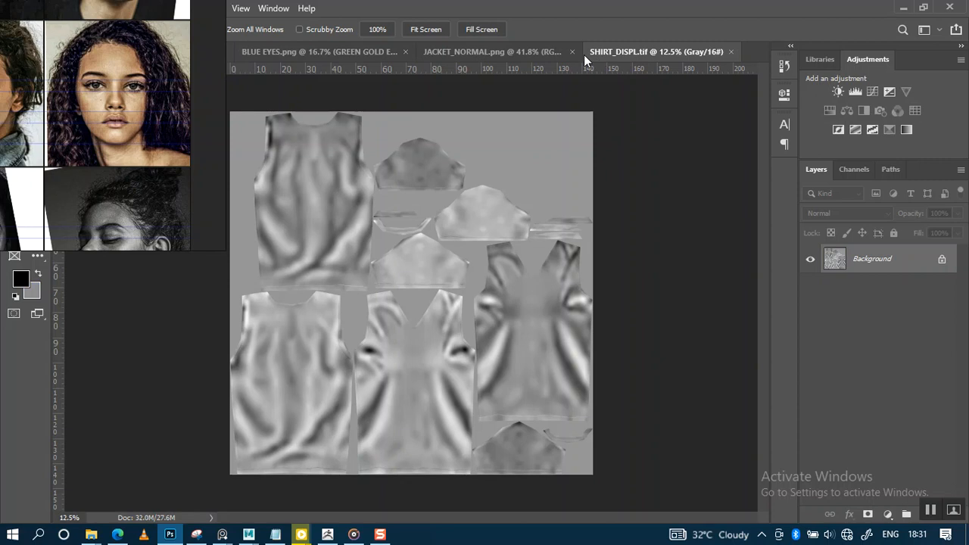
{"action": "left_click", "coordinate": [573, 52]}
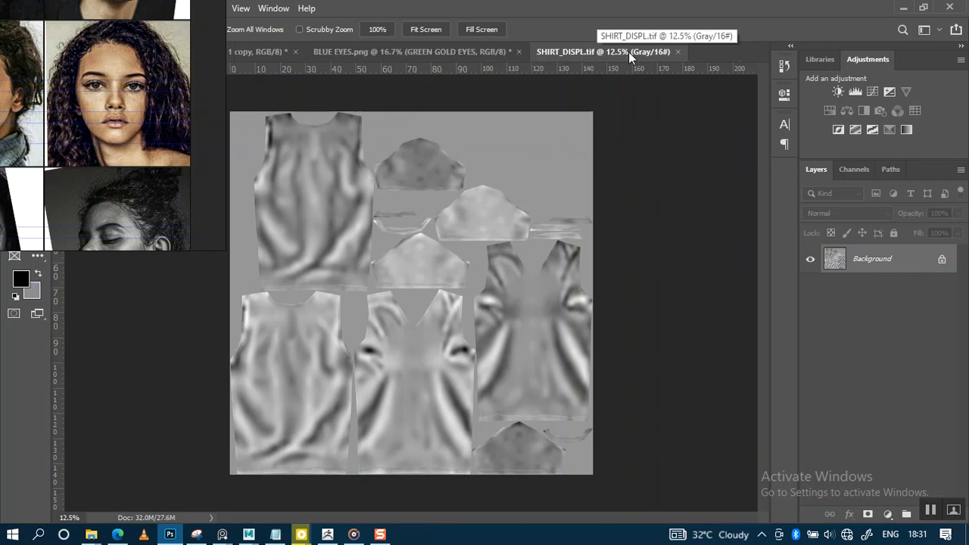
{"action": "left_click", "coordinate": [677, 51]}
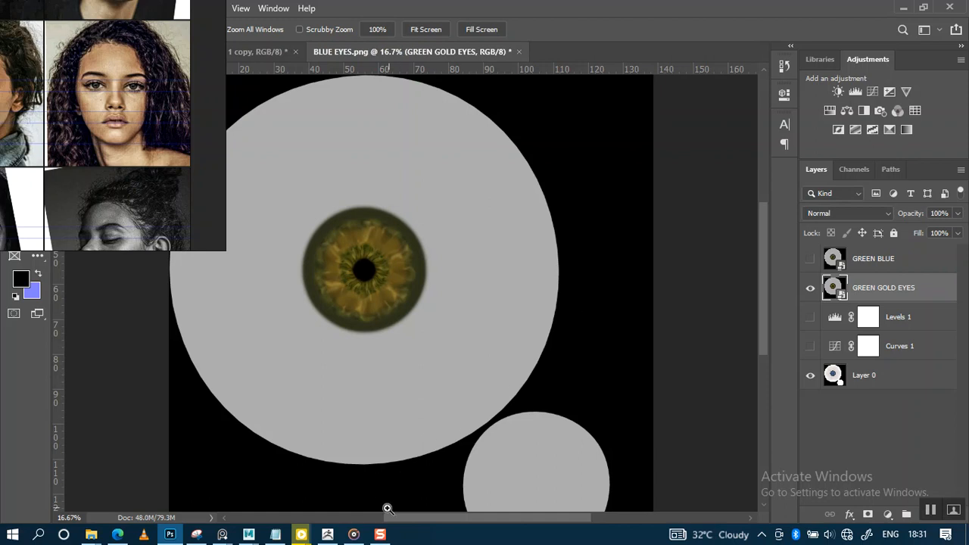
{"action": "mouse_move", "coordinate": [382, 534]}
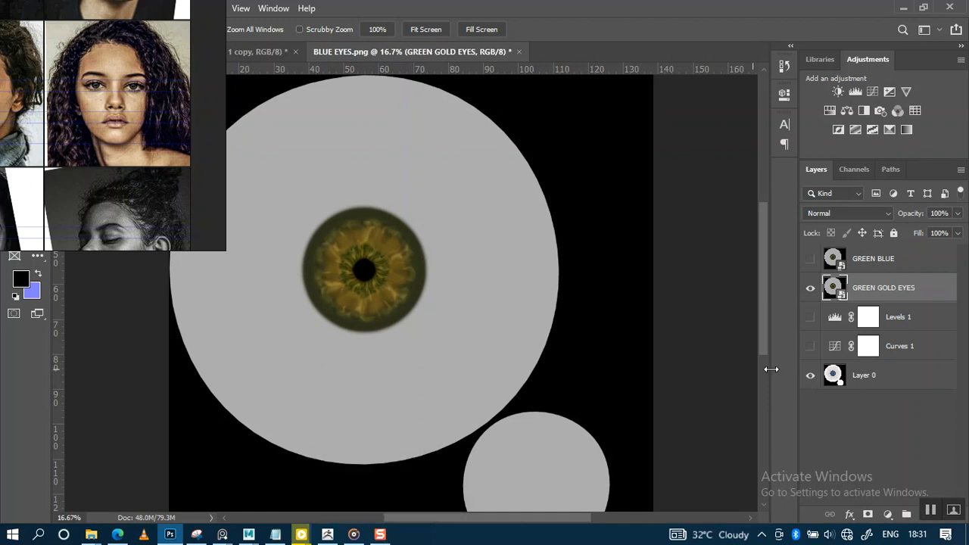